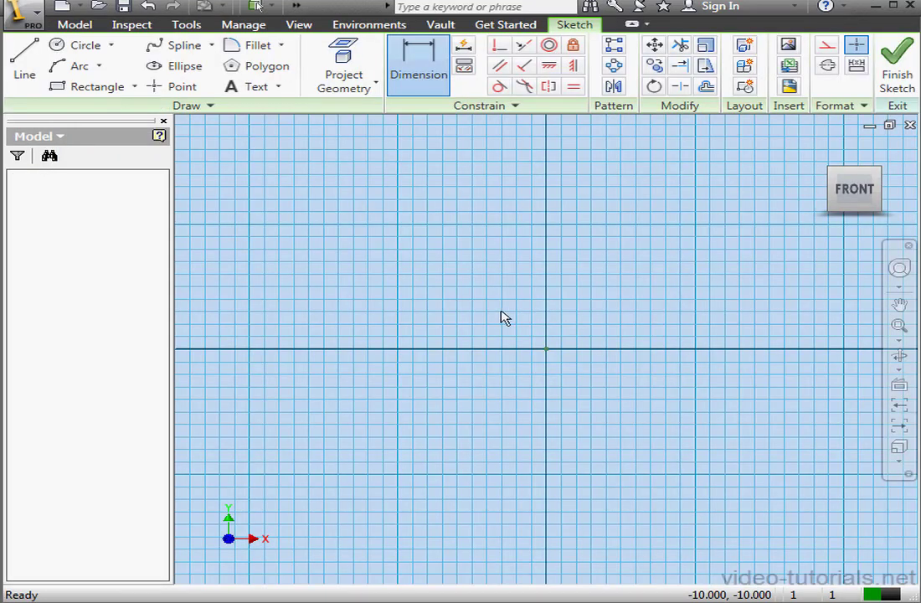
Step: Draw a 40 mm horizontal line starting at the sketch origin and running along the positive X axis
mouse_move(642, 383)
middle_down()
mouse_move(448, 390)
mouse_move(347, 375)
middle_up()
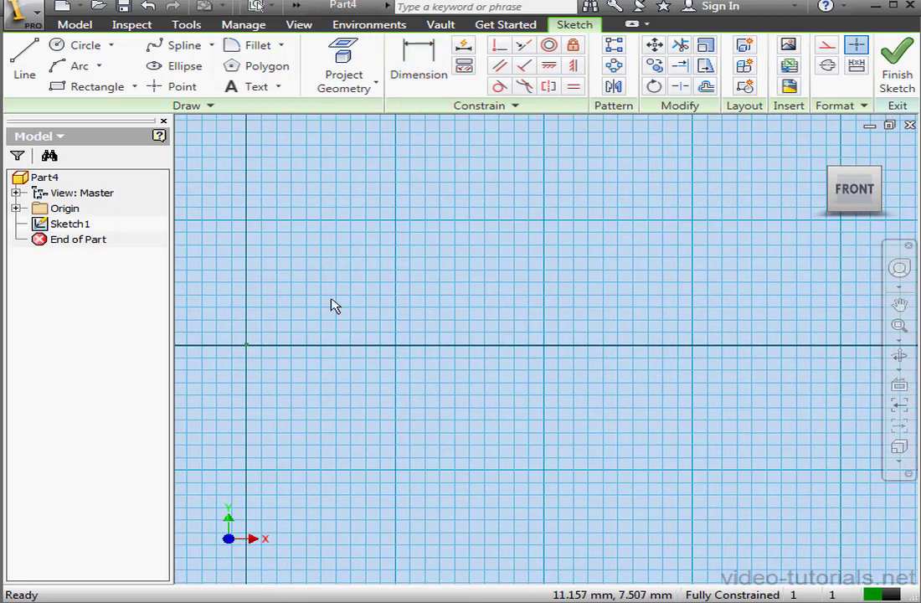
click(38, 66)
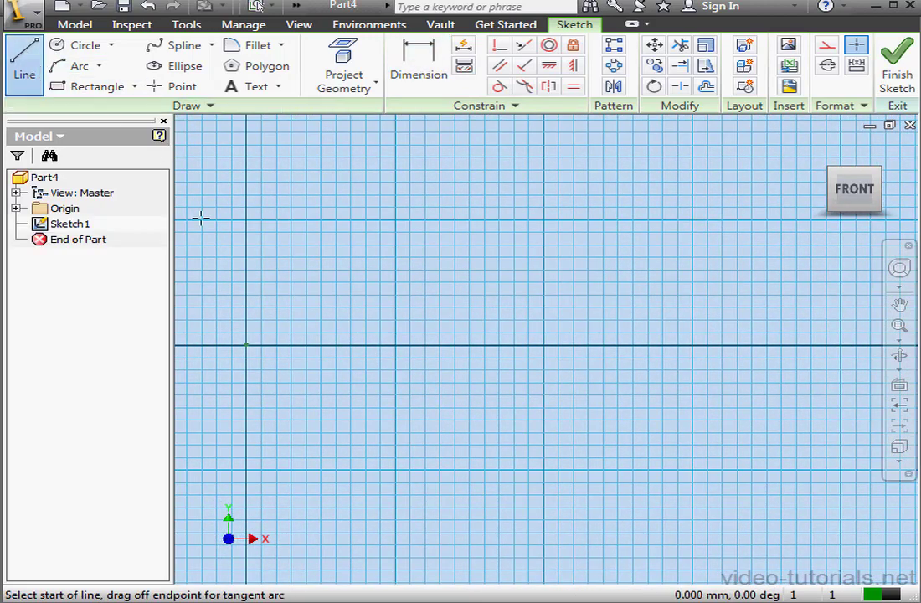
click(248, 344)
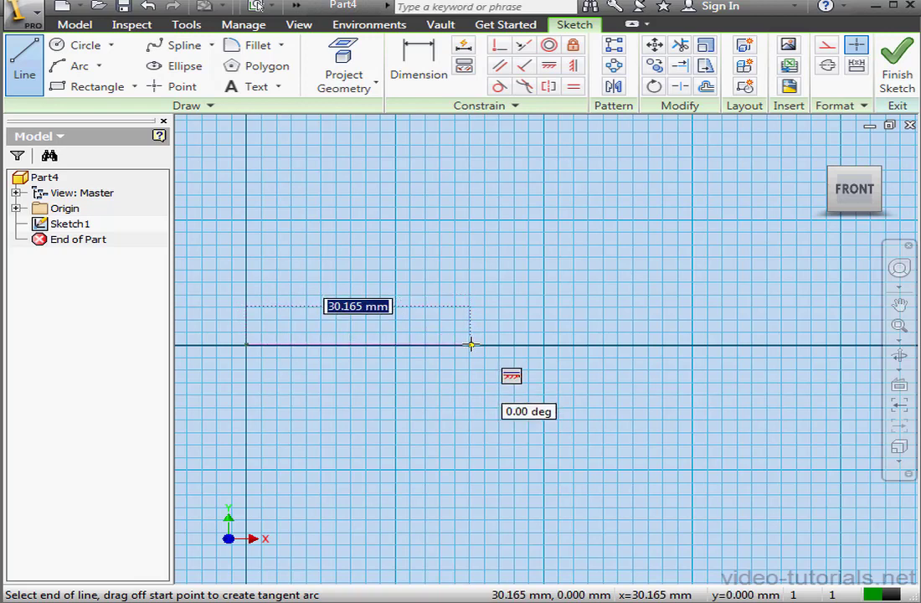
text(40)
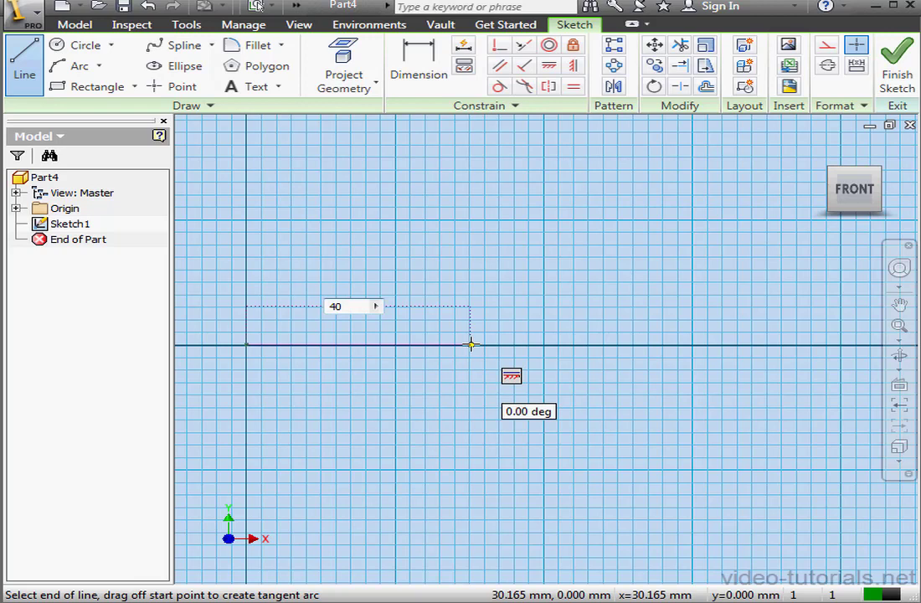
key(Return)
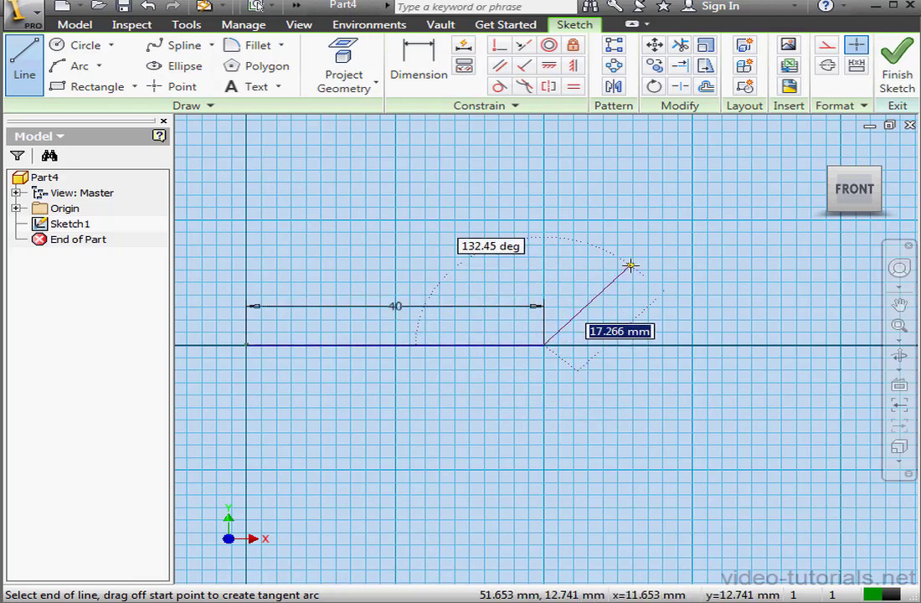
Step: Continue with a second 40 mm line sloping upward from the first line's end, at 135 degrees to it
text(4)
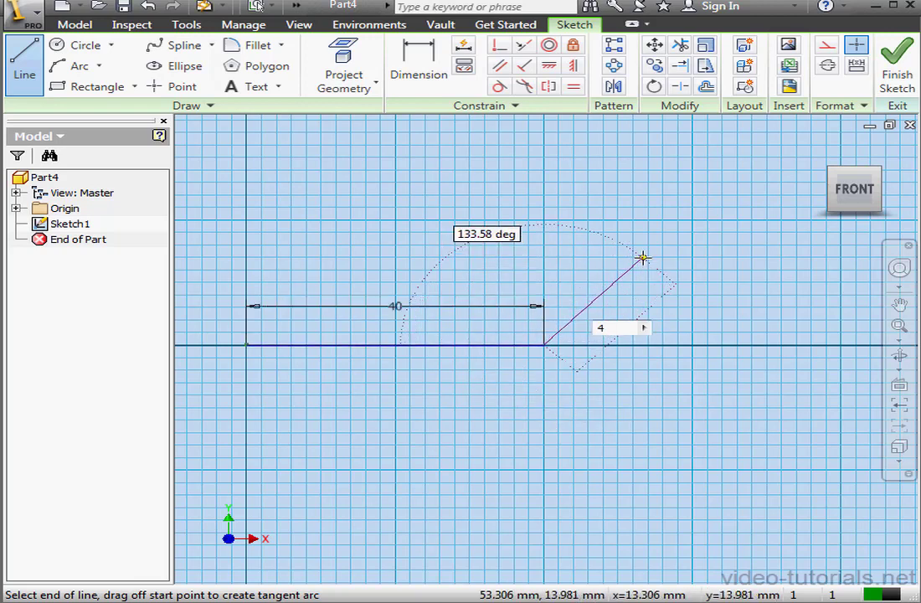
text(0)
key(Tab)
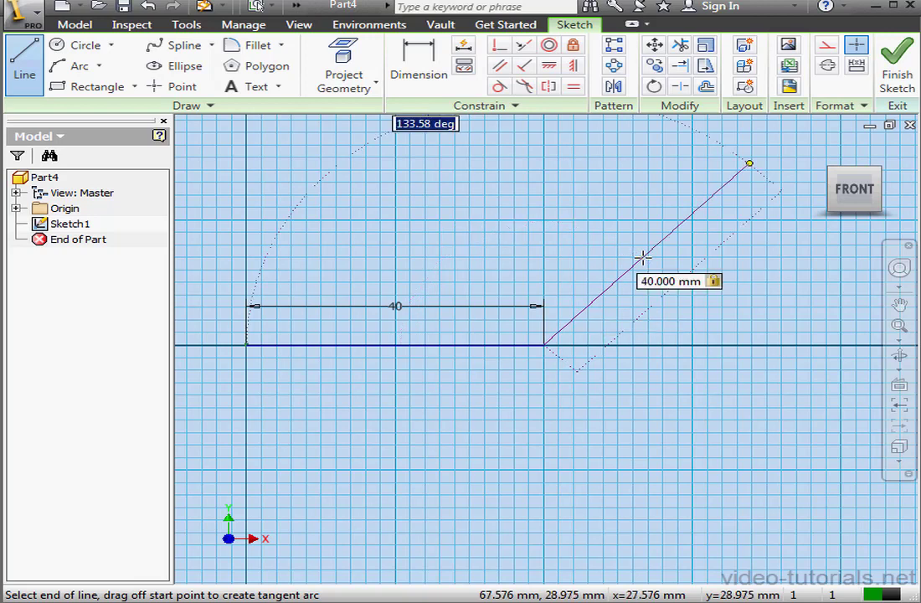
text(135)
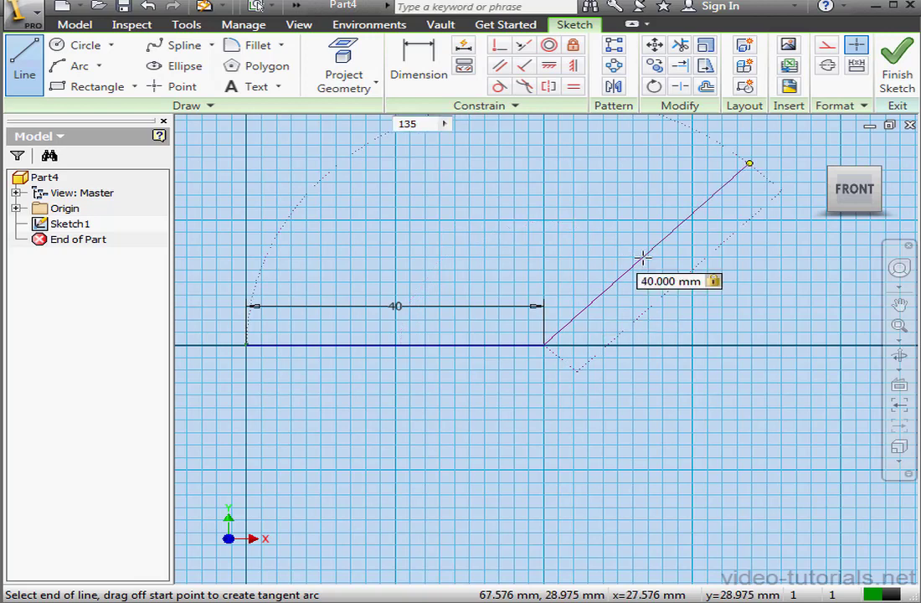
key(Return)
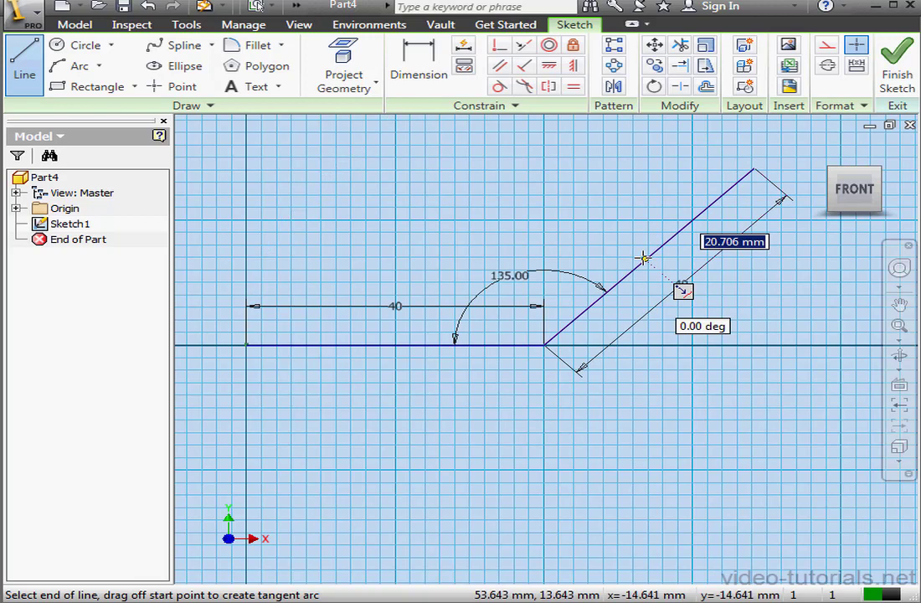
key(Escape)
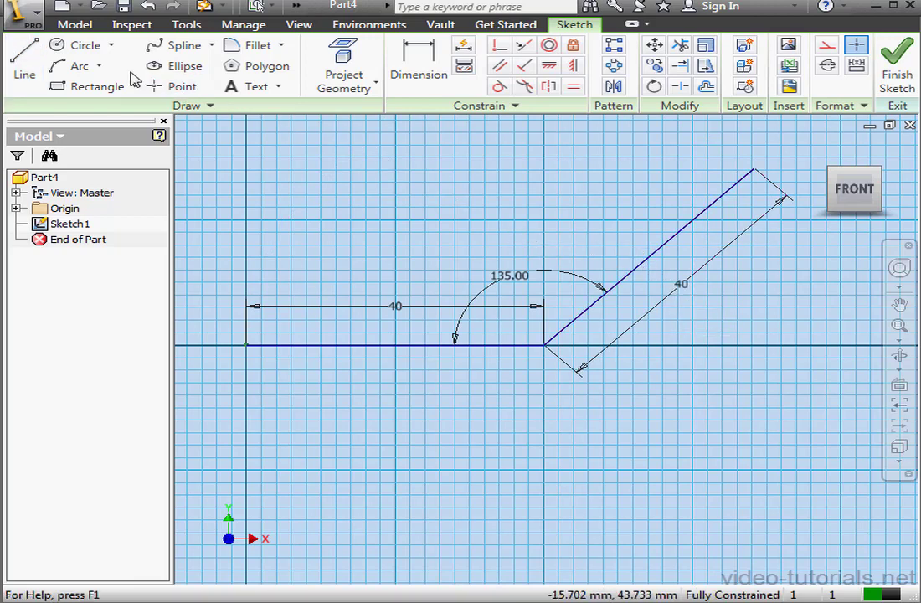
Step: Draw a 20 mm diameter circle centred on the sketch origin
click(84, 45)
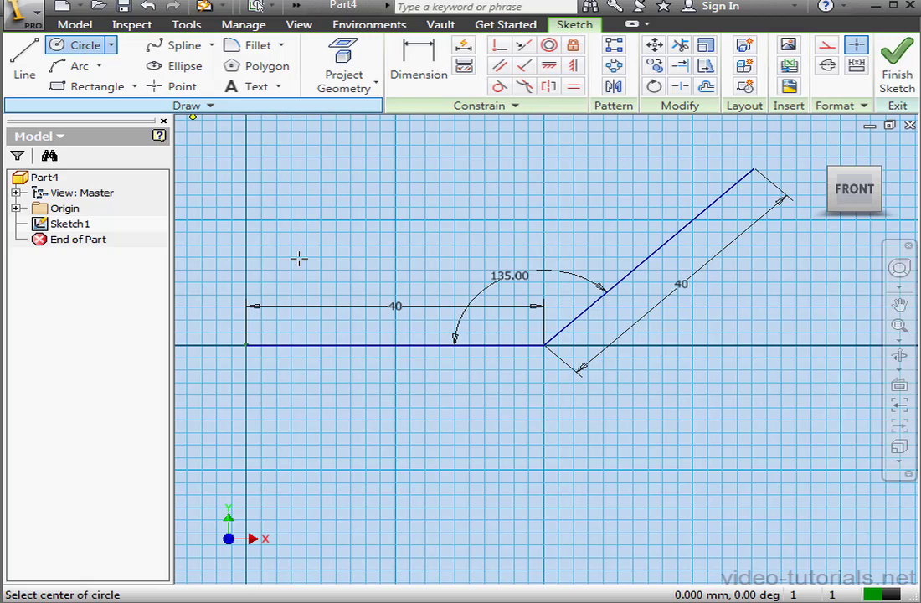
click(246, 344)
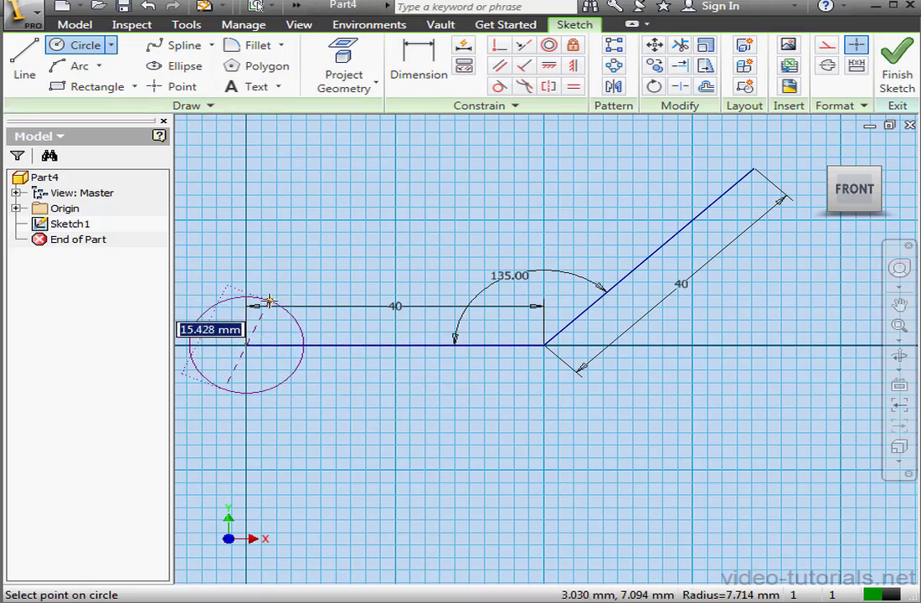
text(20)
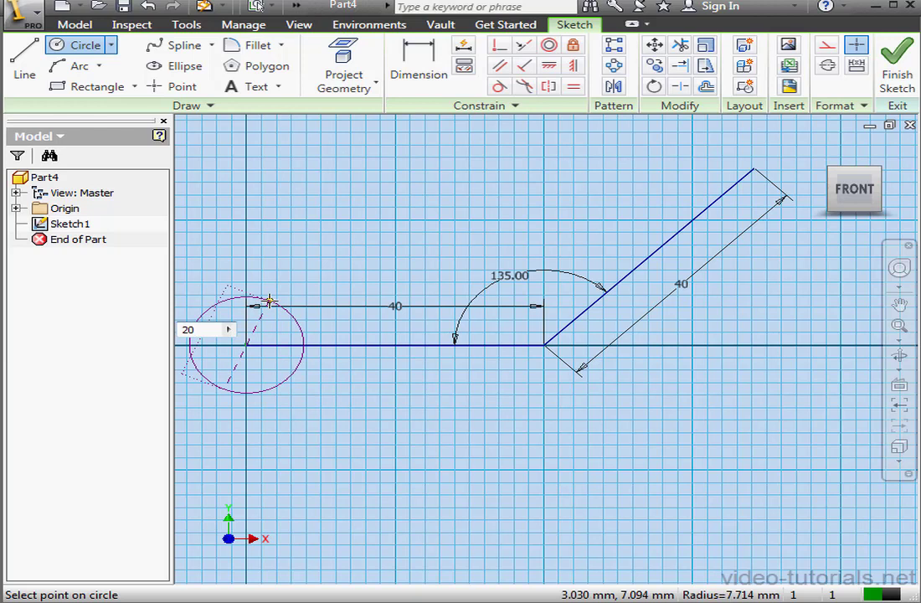
key(Return)
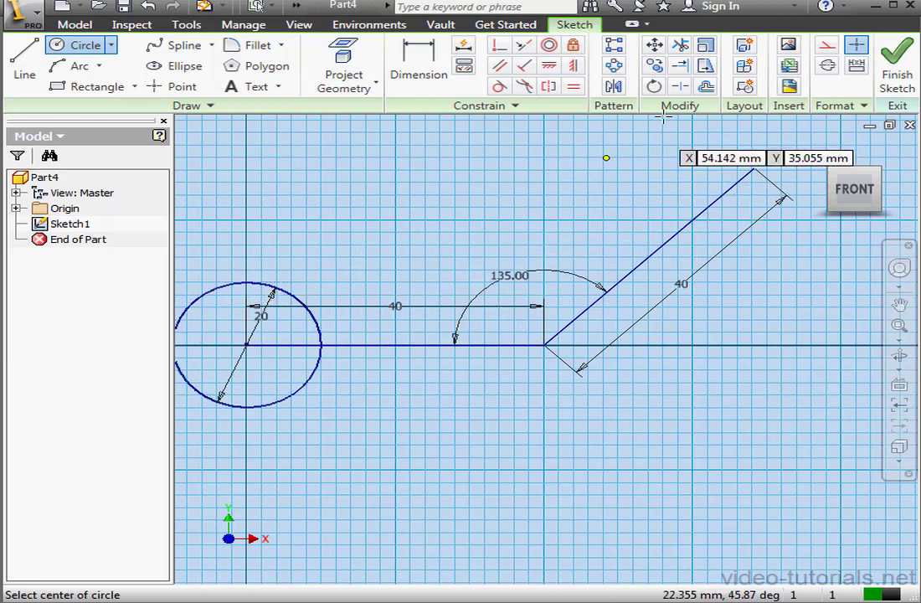
Step: Copy the 20 mm circle from its centre to the free end of the angled line
click(654, 65)
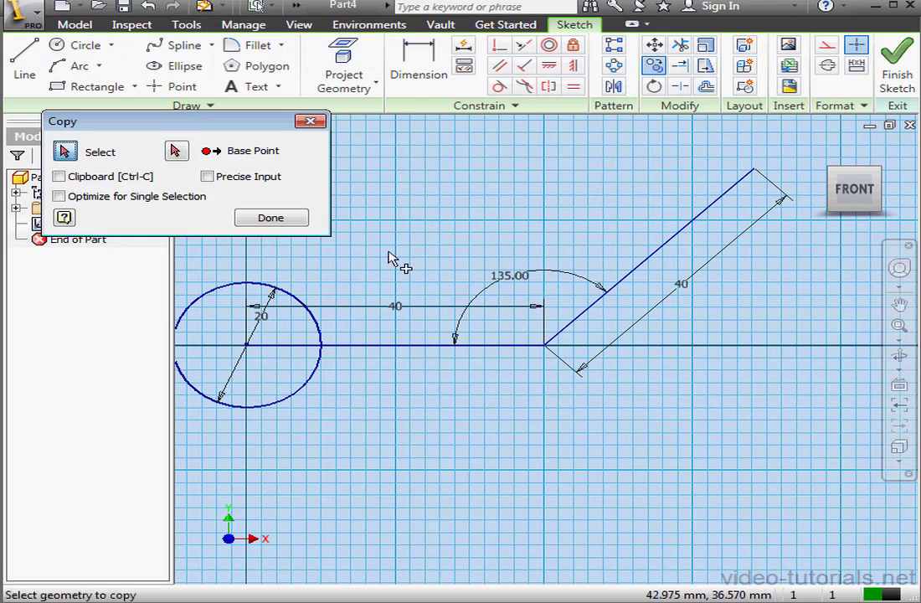
click(303, 296)
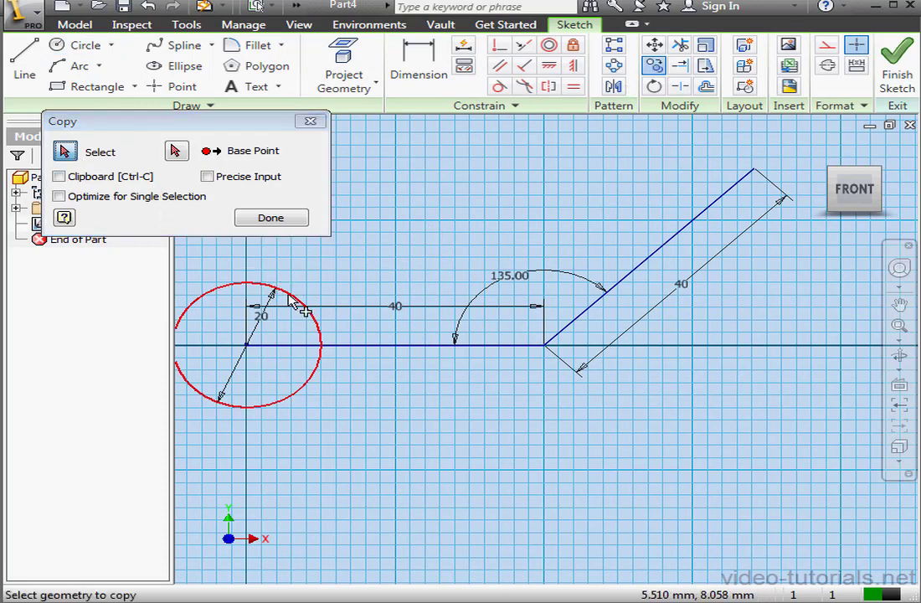
click(177, 151)
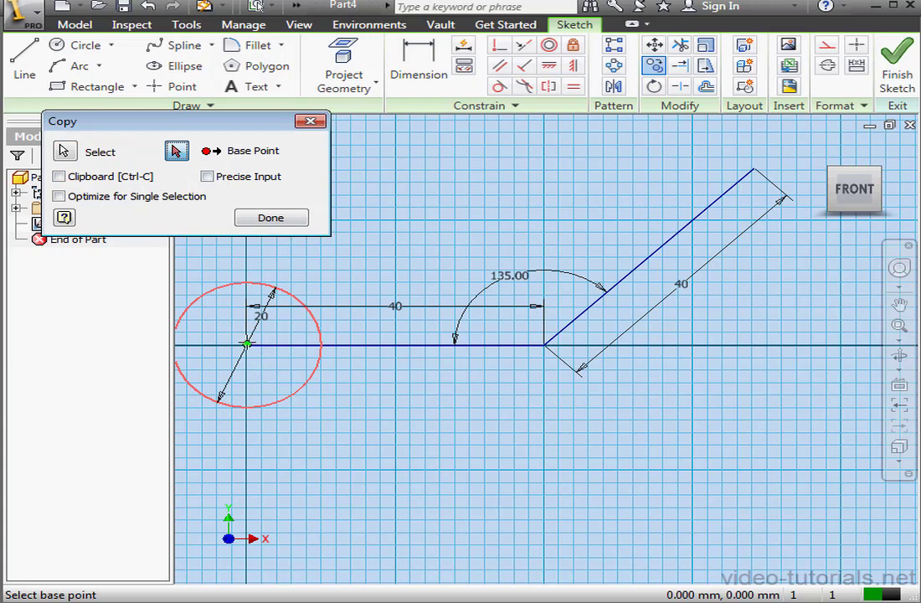
click(247, 344)
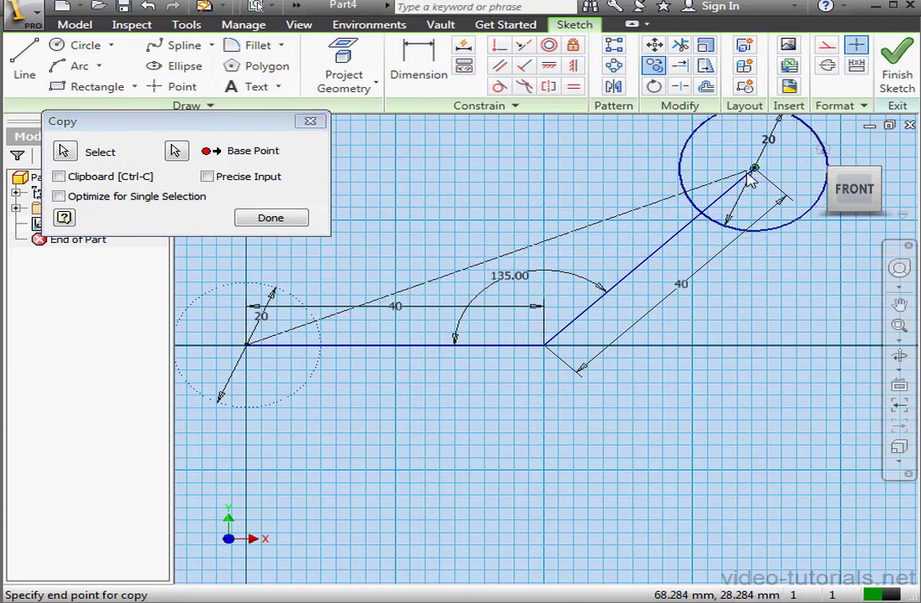
click(754, 171)
click(301, 219)
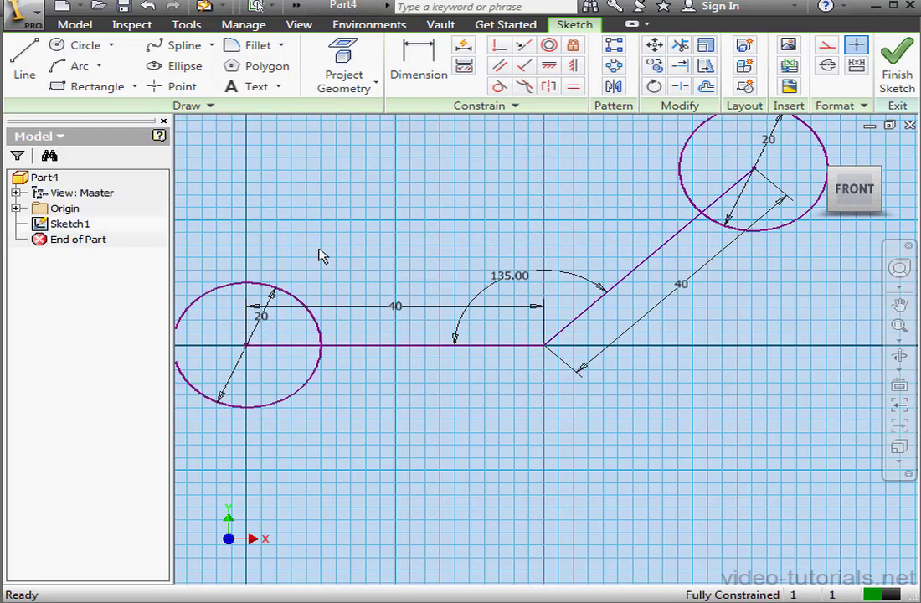
Step: Offset the bent two-line path once above and once below, each about 15 mm away, beyond the circles
click(705, 86)
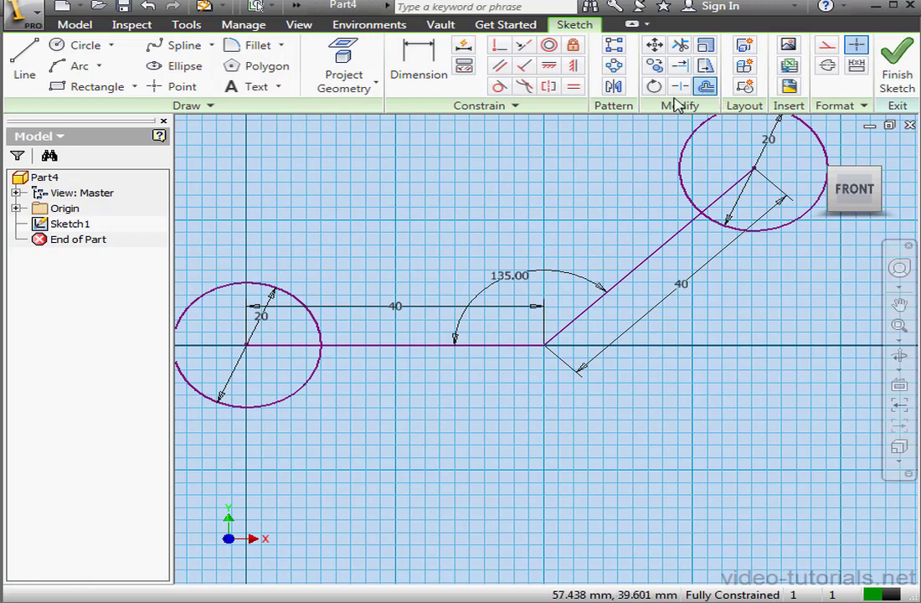
click(433, 345)
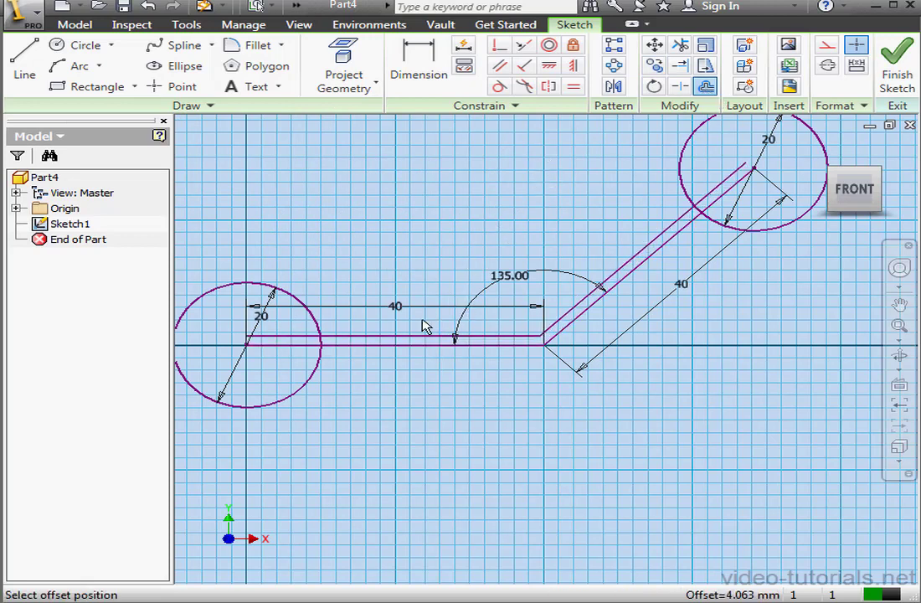
click(417, 253)
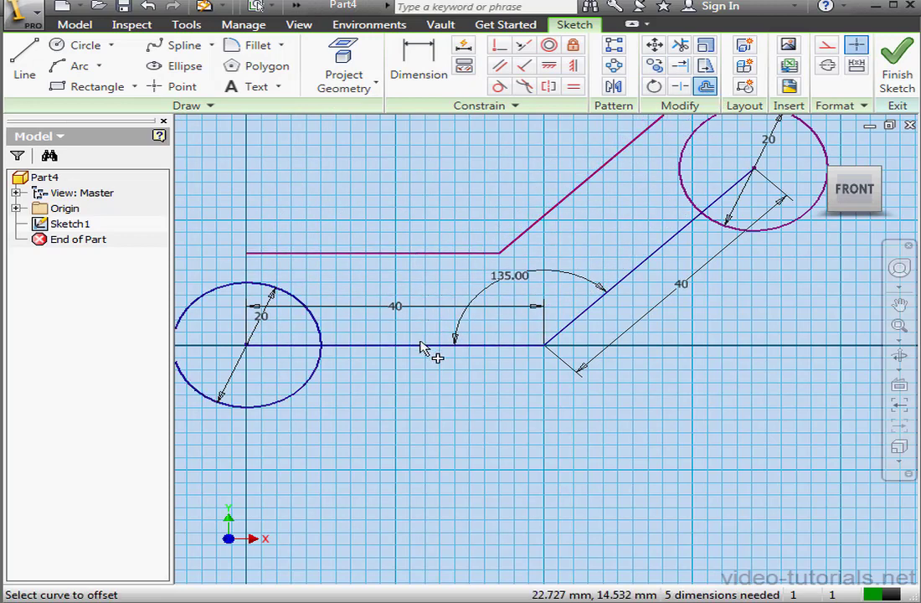
click(430, 347)
click(420, 441)
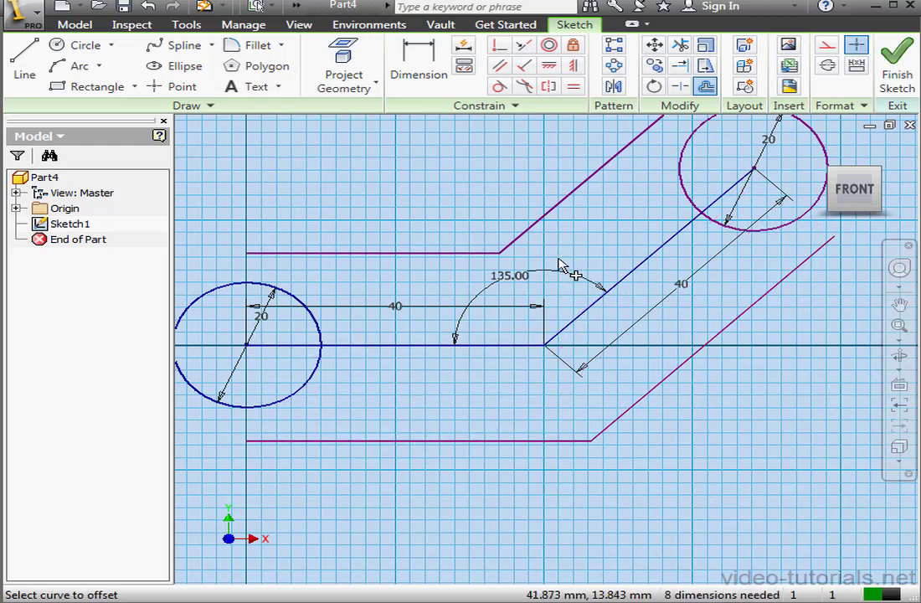
Step: Make the upper and lower horizontal offset lines tangent to the 20 mm circle at the origin
click(500, 86)
click(371, 253)
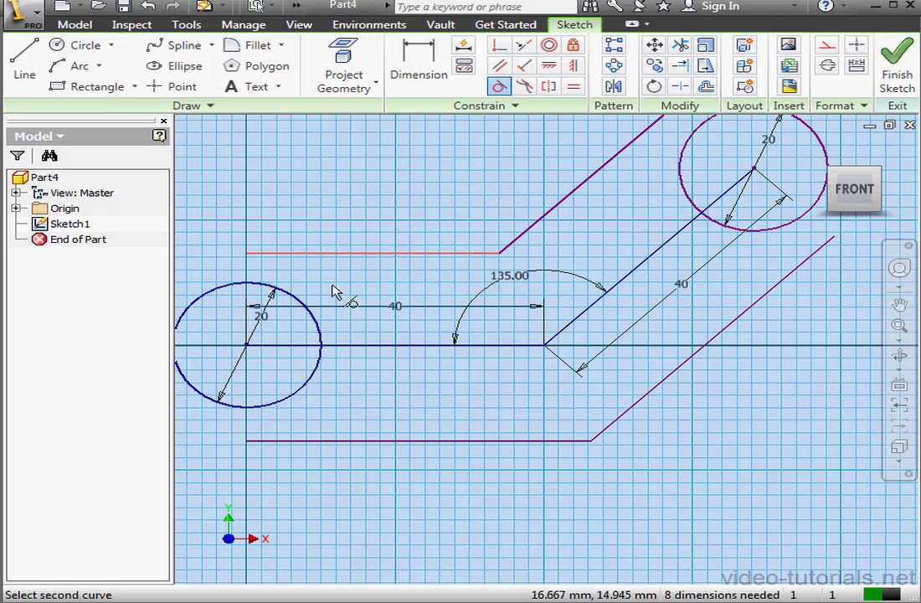
click(301, 305)
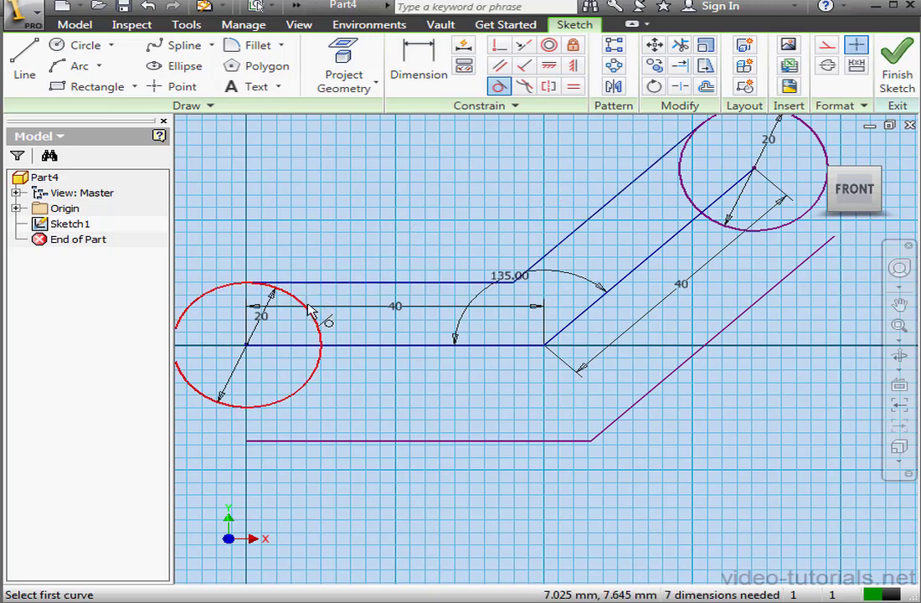
click(336, 442)
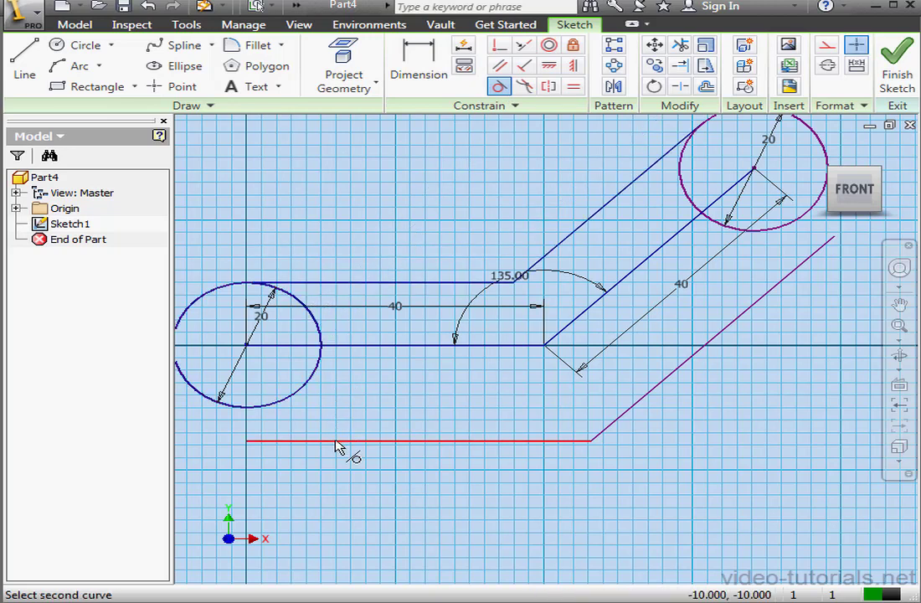
click(297, 403)
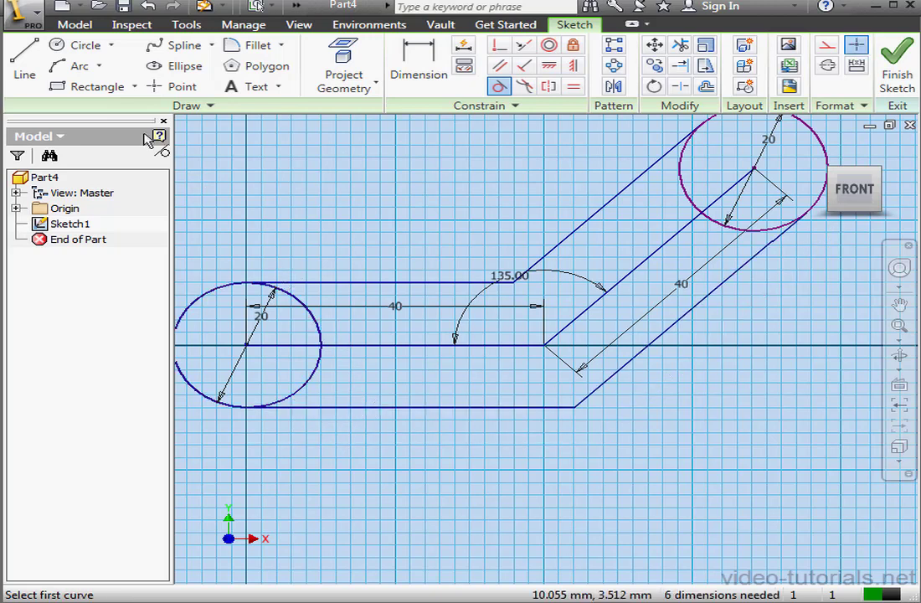
Step: Draw a 10 mm diameter circle at the origin, concentric with the 20 mm circle
click(84, 46)
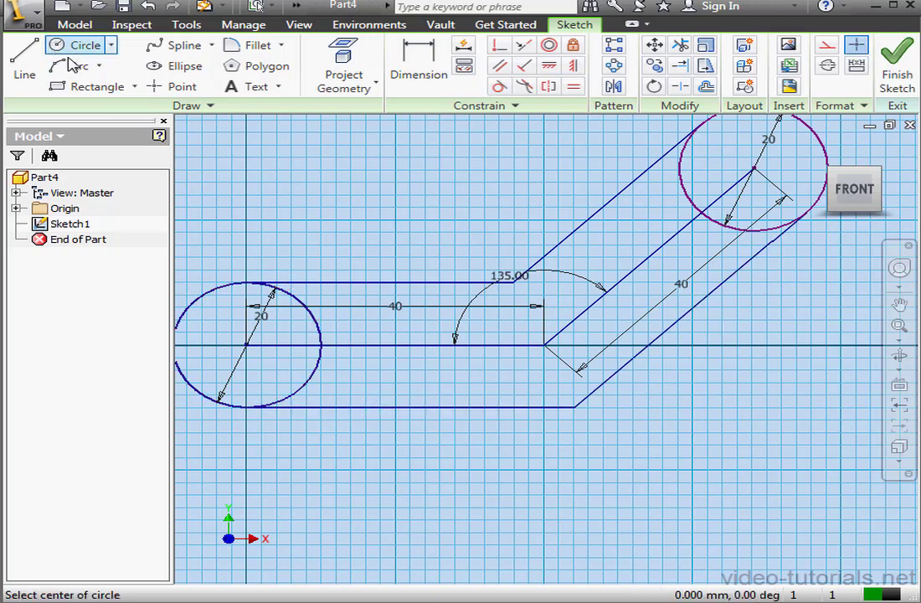
click(247, 345)
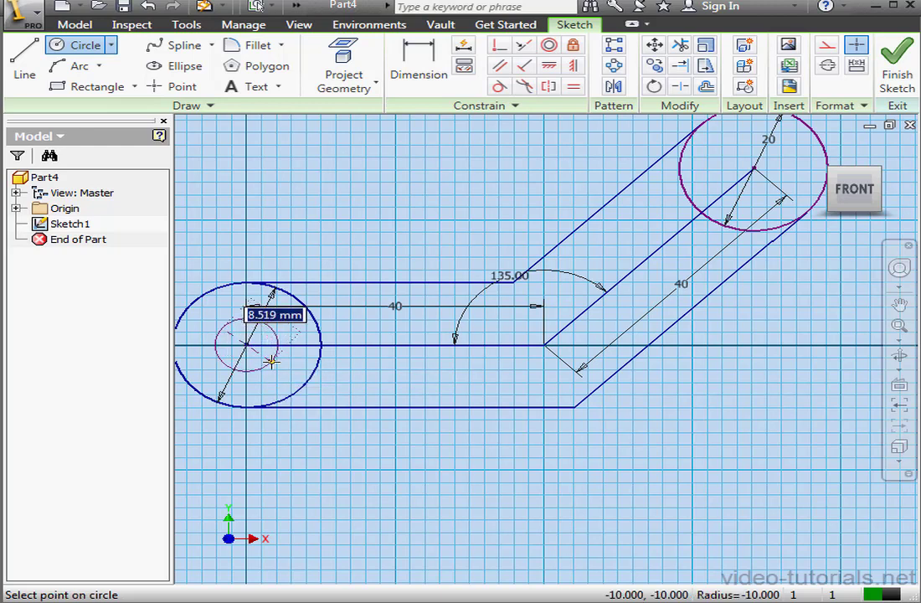
text(10)
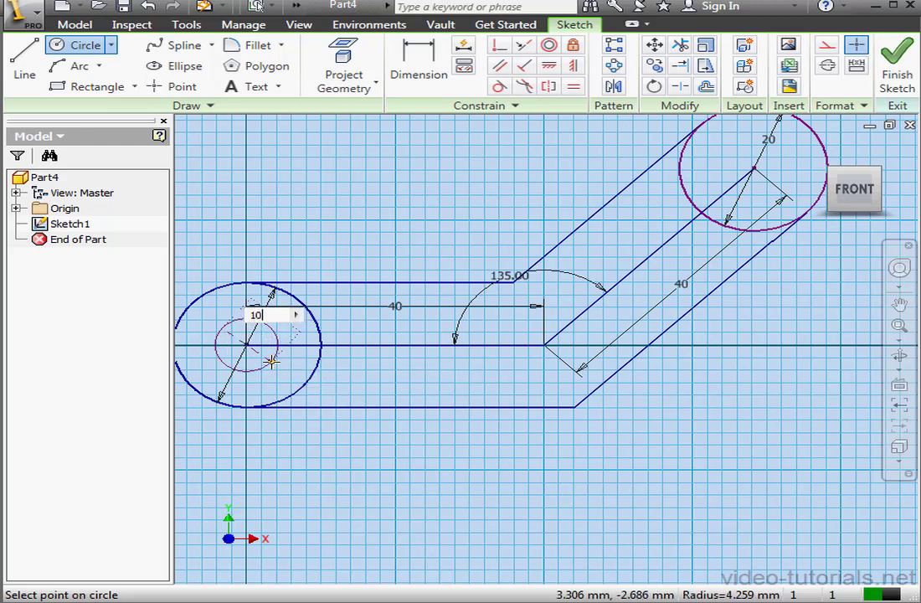
key(Return)
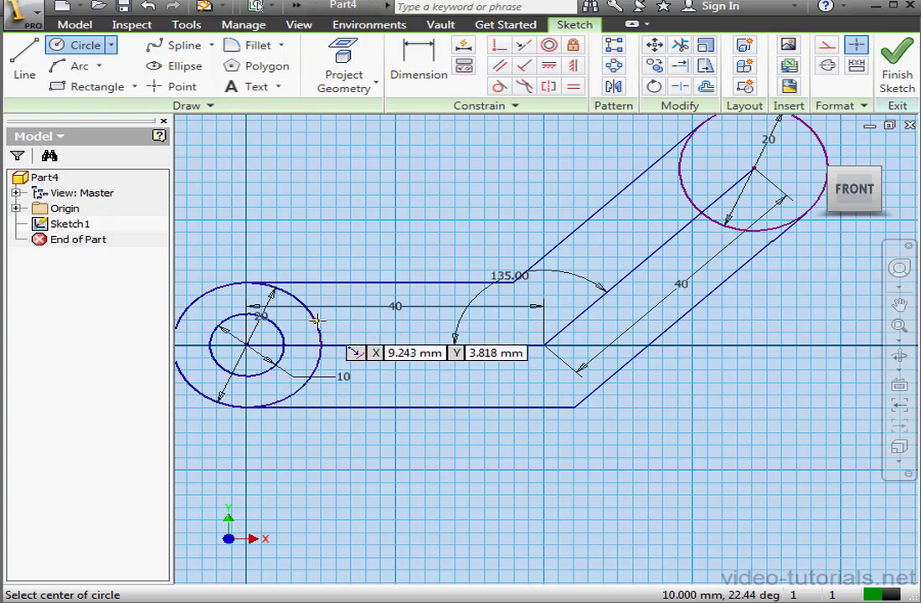
key(Escape)
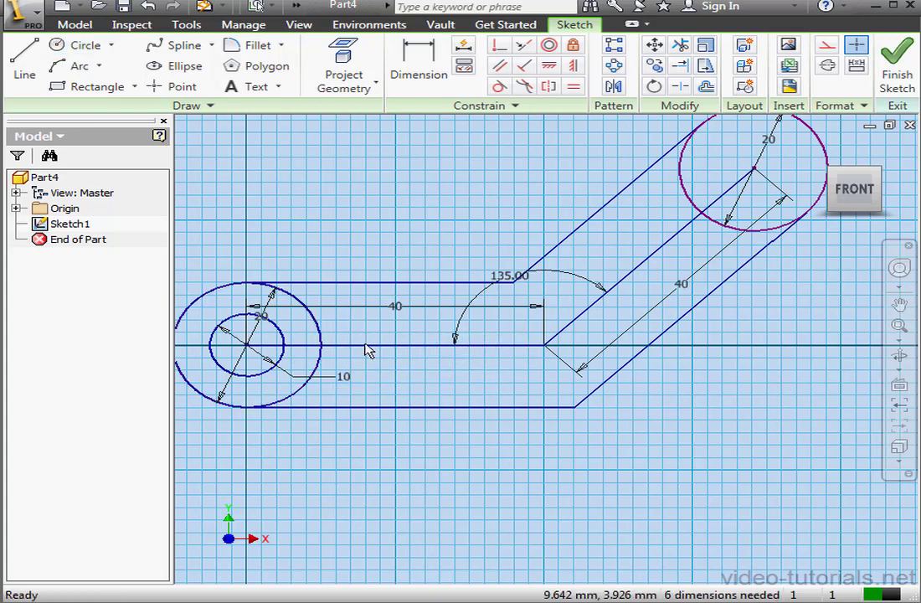
Step: Delete the horizontal and angled centre lines between the two offset outlines
key(Delete)
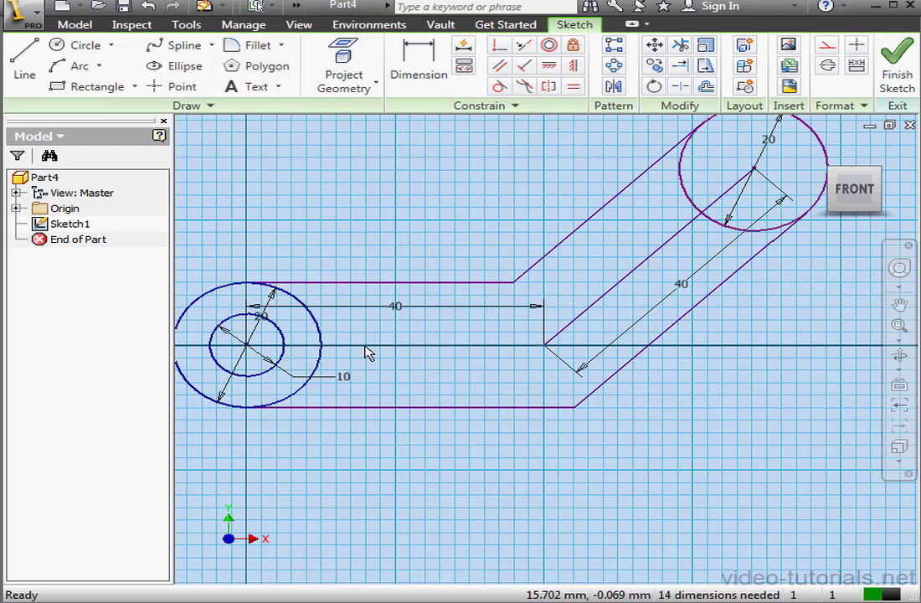
click(588, 316)
key(Delete)
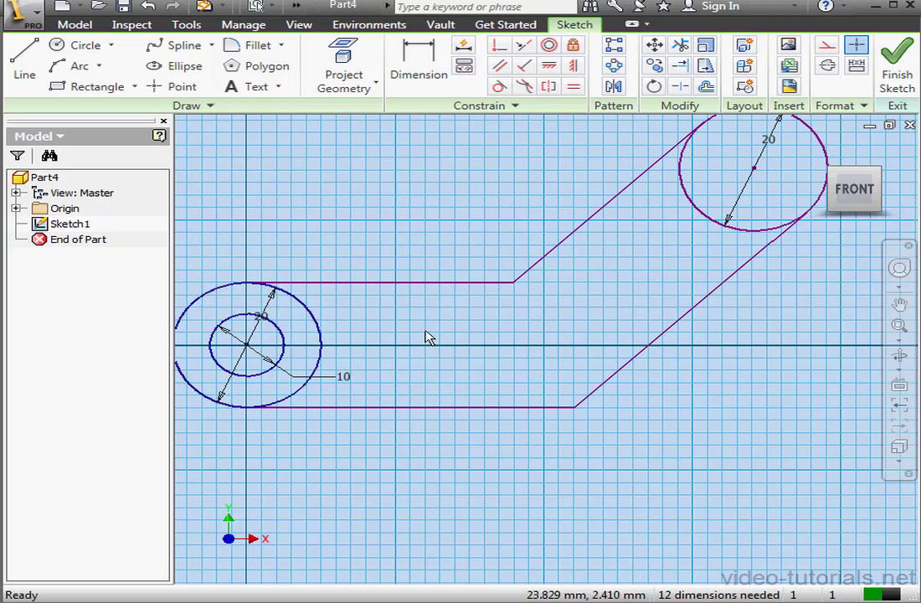
Step: Copy the 10 mm circle from the origin to the precise point X 20, Y 0
click(654, 66)
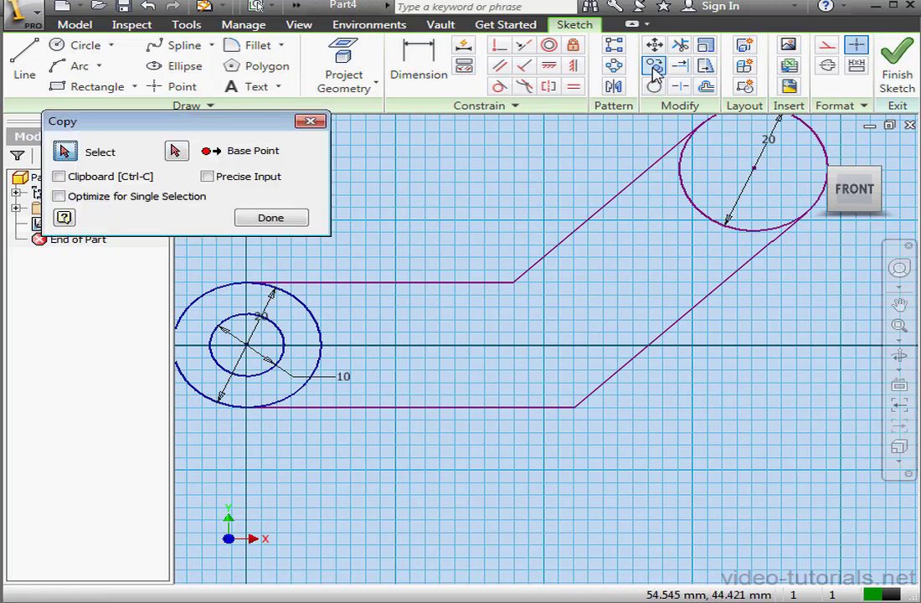
click(286, 330)
click(176, 150)
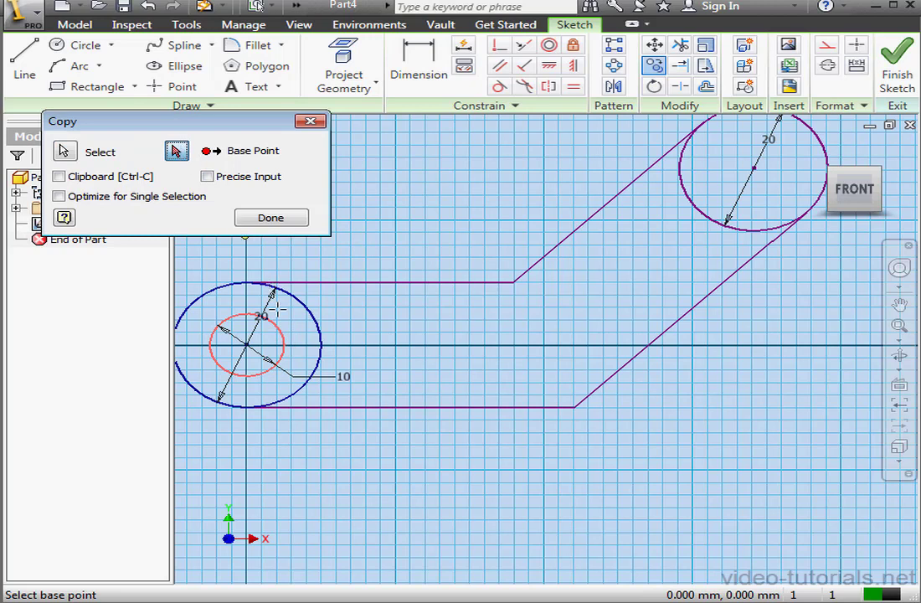
click(247, 344)
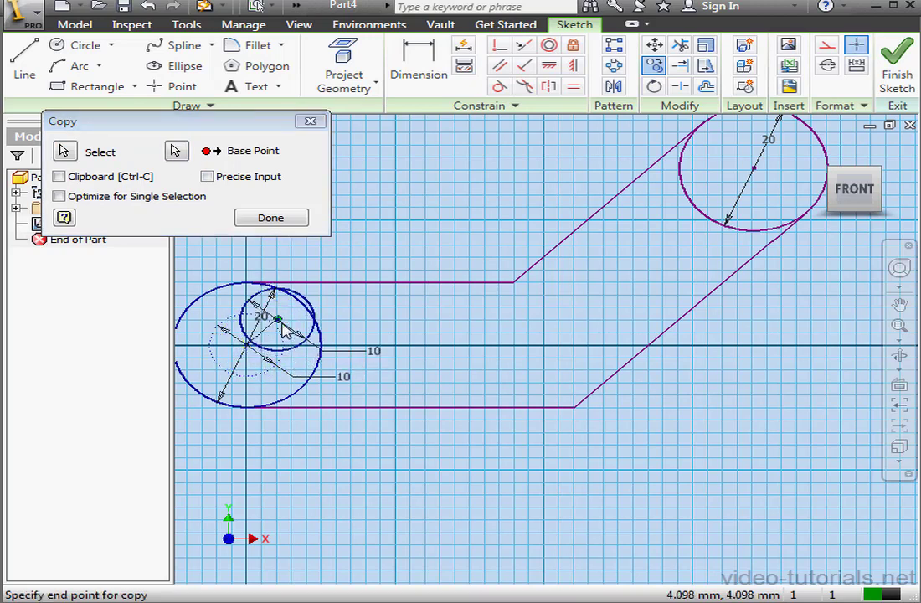
click(207, 176)
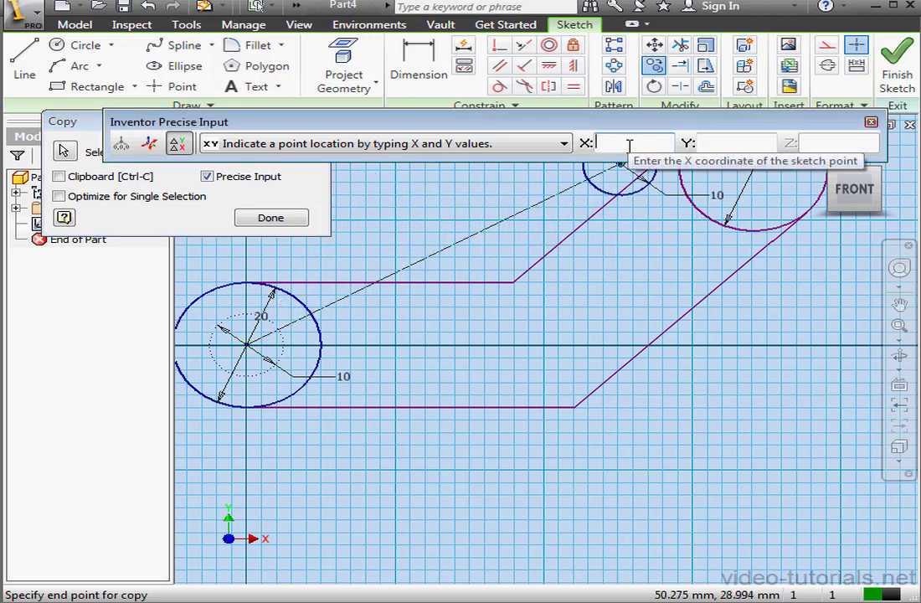
text(20)
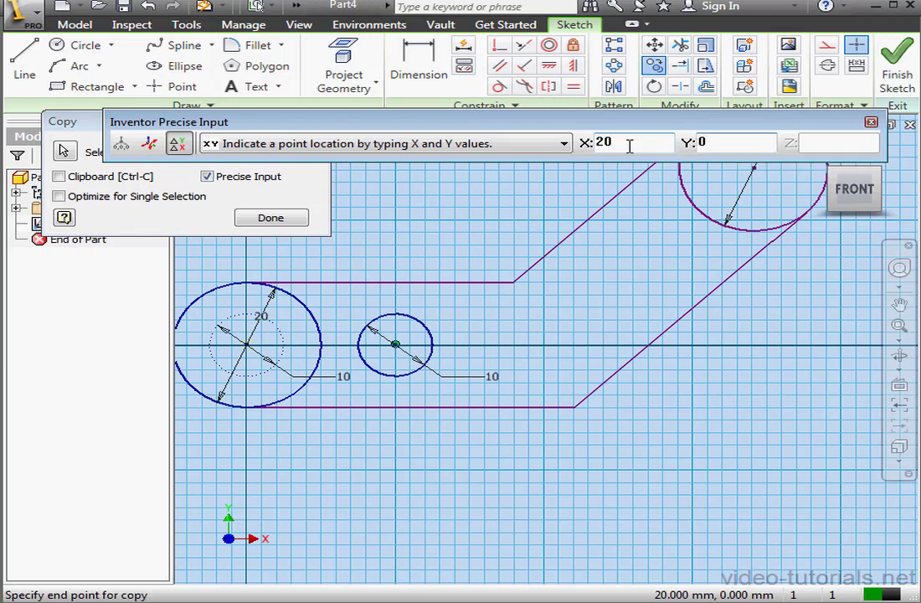
key(Return)
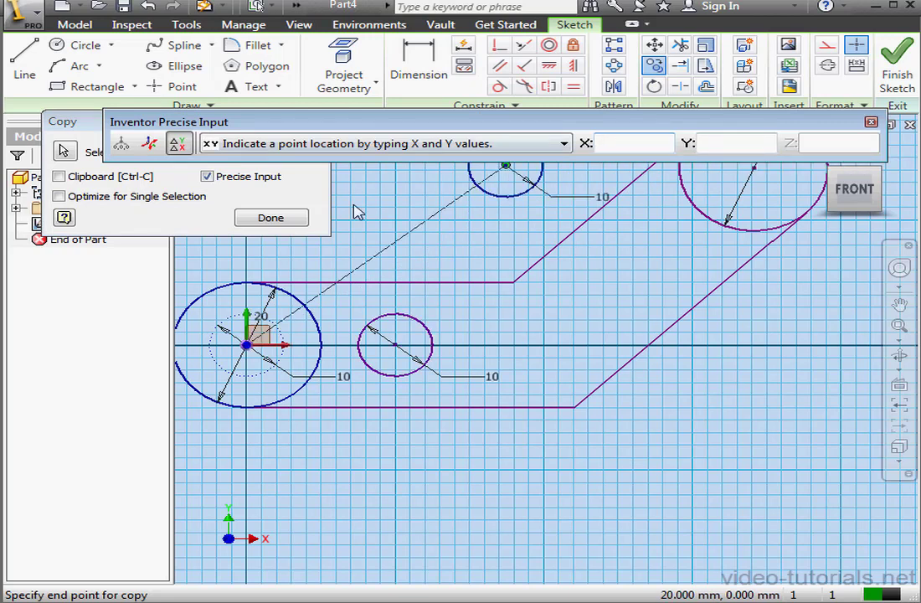
click(280, 222)
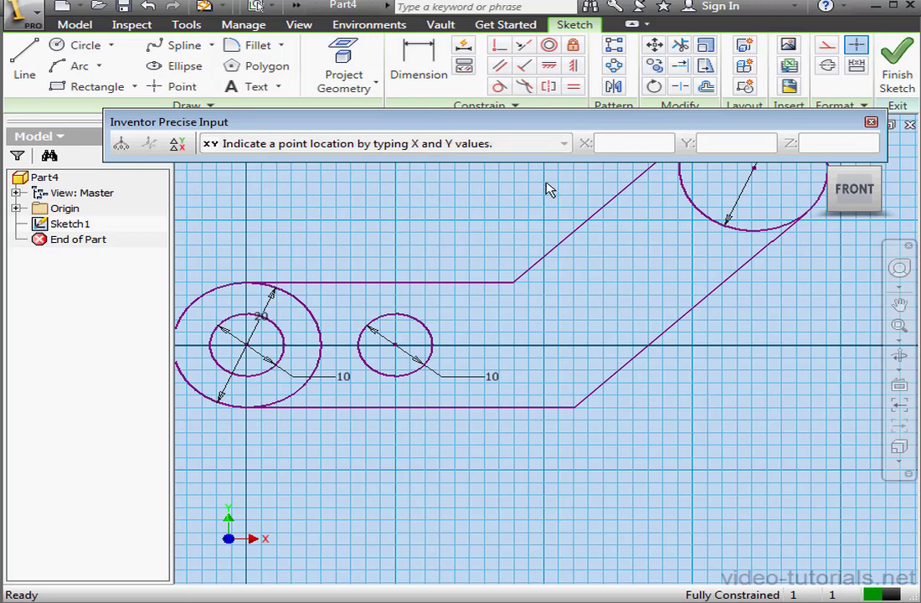
click(871, 123)
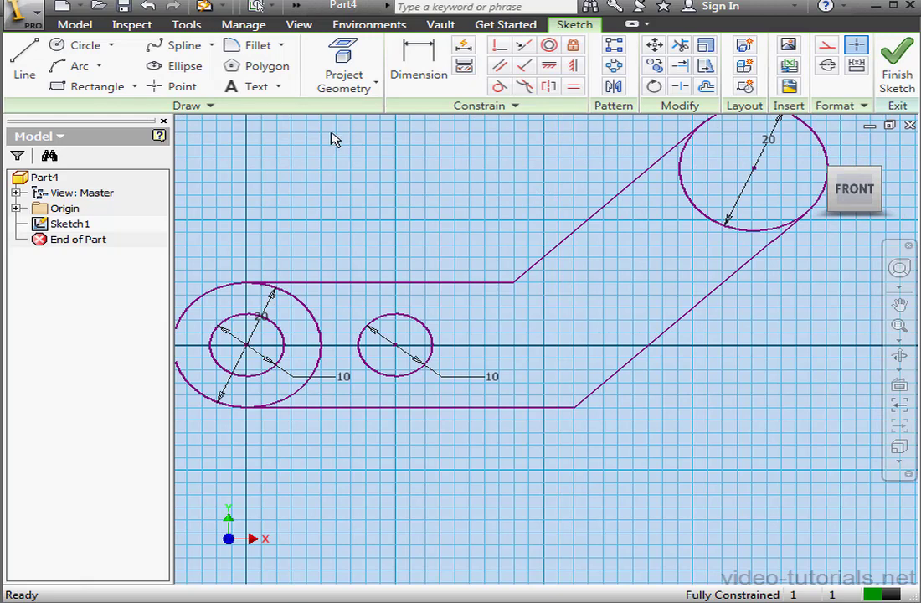
Step: Locate the Precise Input sketch command, including a command search for "prec"
click(212, 107)
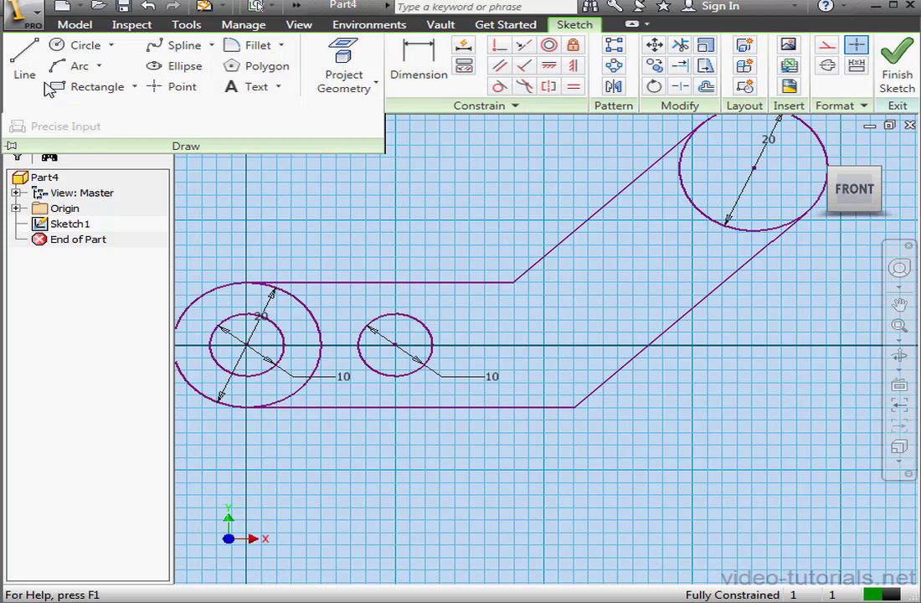
click(25, 60)
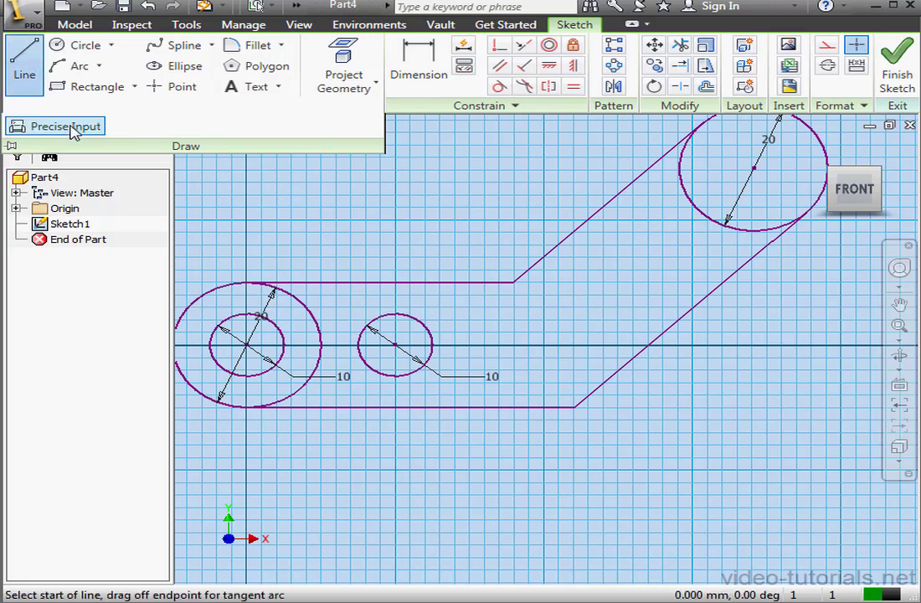
key(Escape)
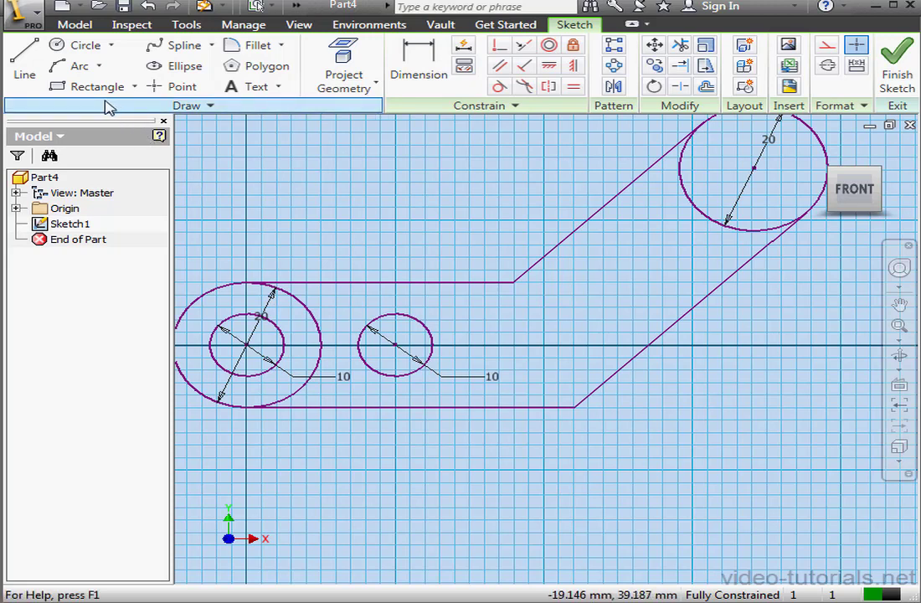
click(36, 17)
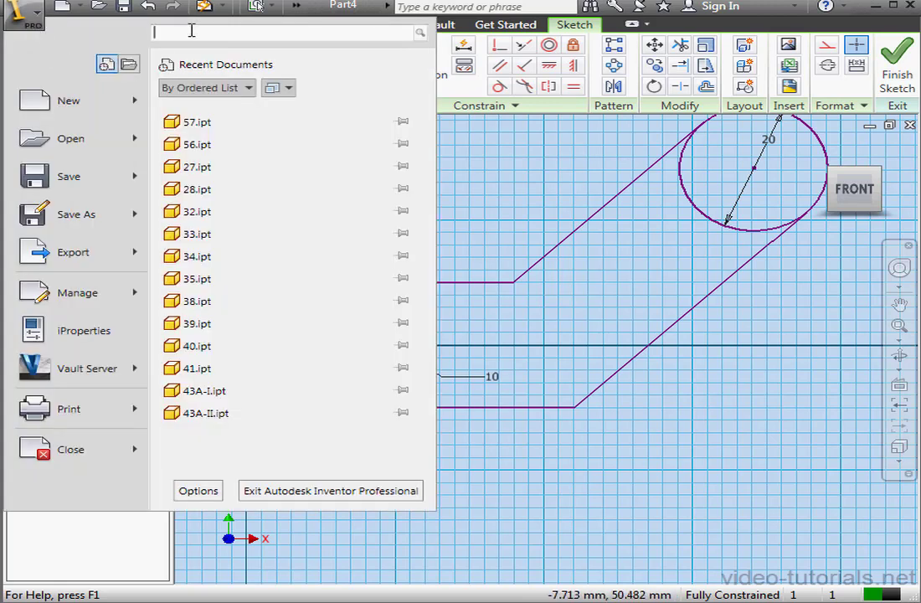
text(pr)
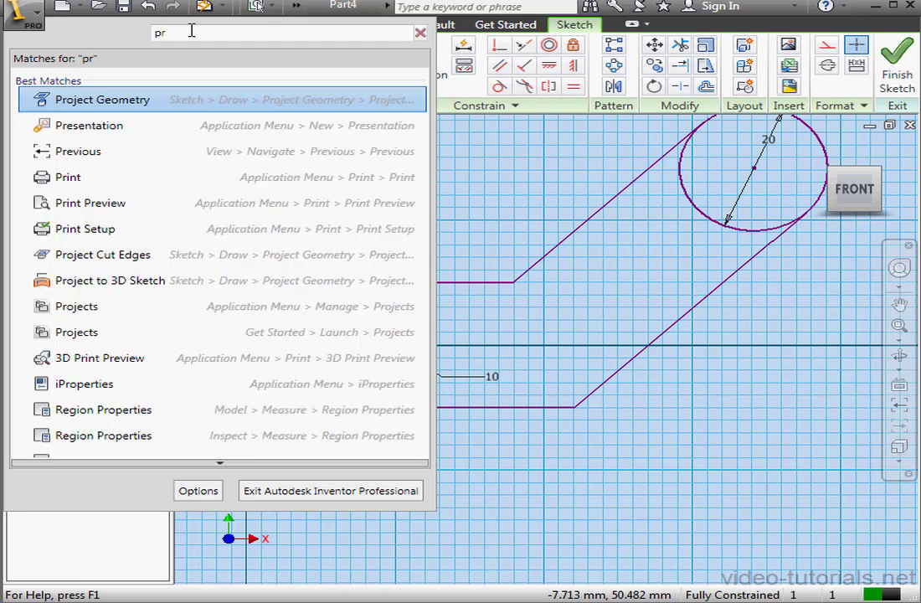
text(ec)
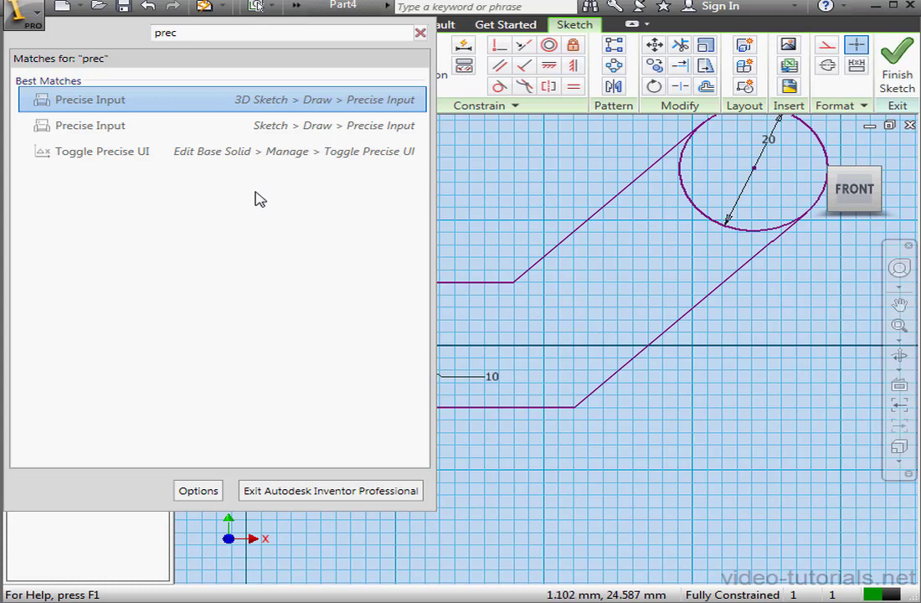
click(303, 5)
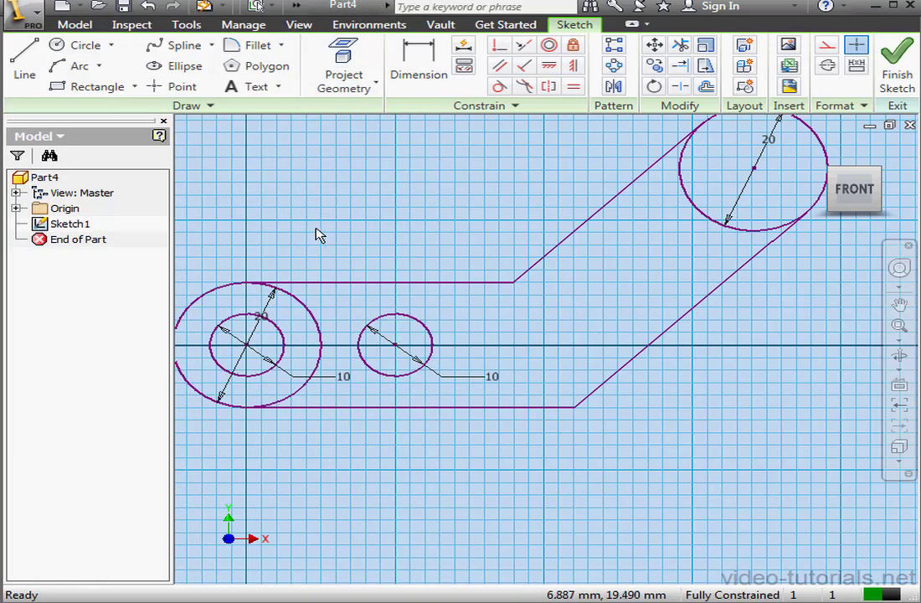
Step: Draw a 20 by 10 mm rectangle from the lowest point of the origin's 10 mm circle to the highest point of its copy
click(70, 88)
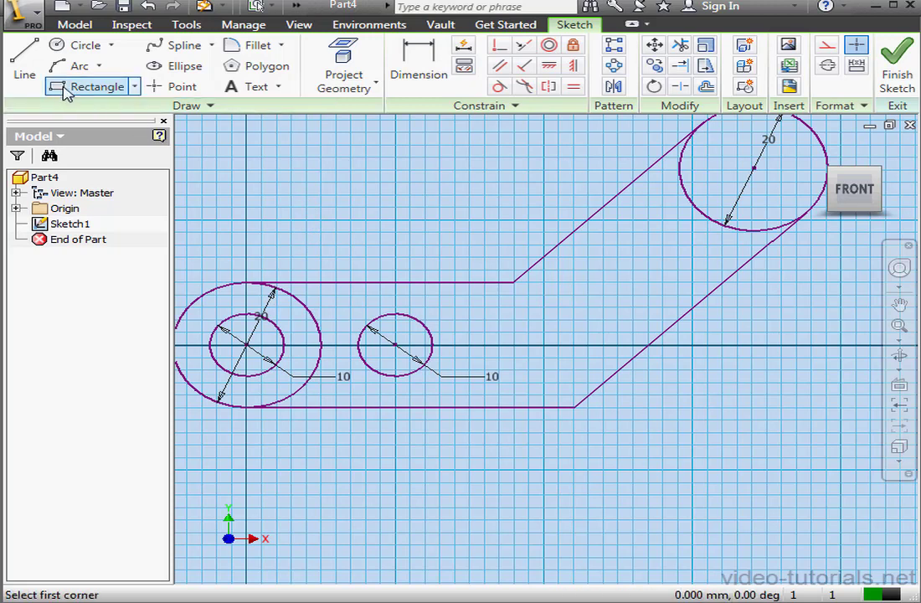
click(247, 381)
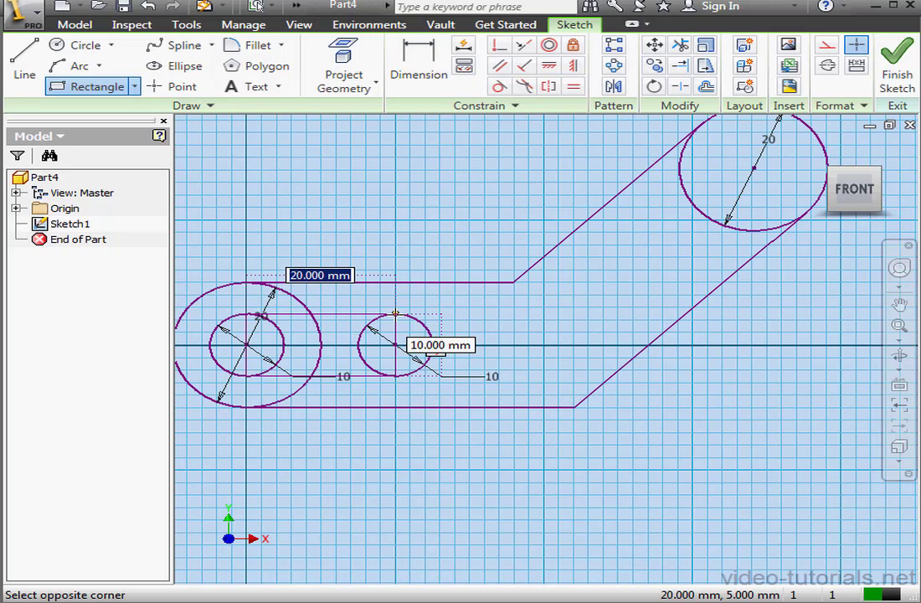
click(395, 313)
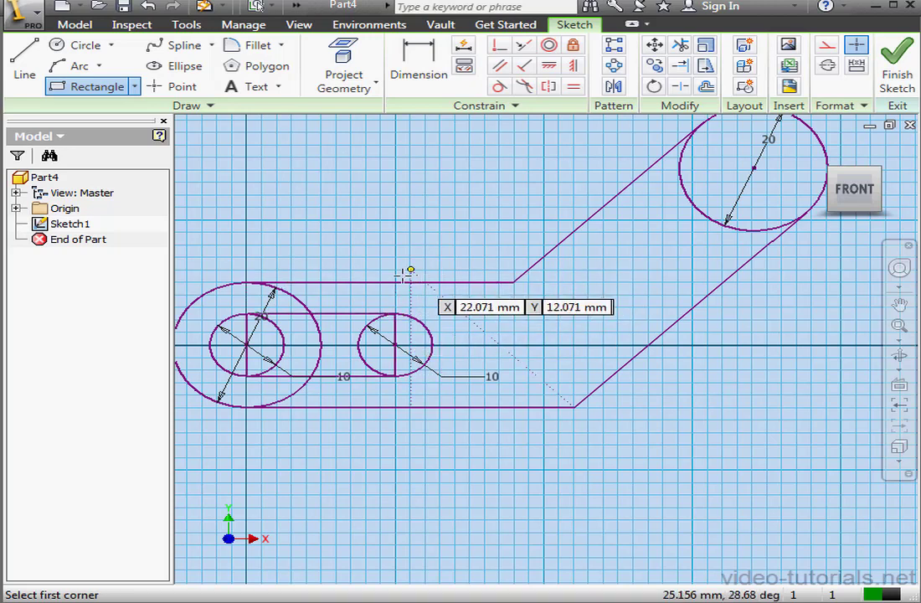
Step: Trim the rectangle's vertical ends and the inner halves of both 10 mm circles to form a slot
click(682, 46)
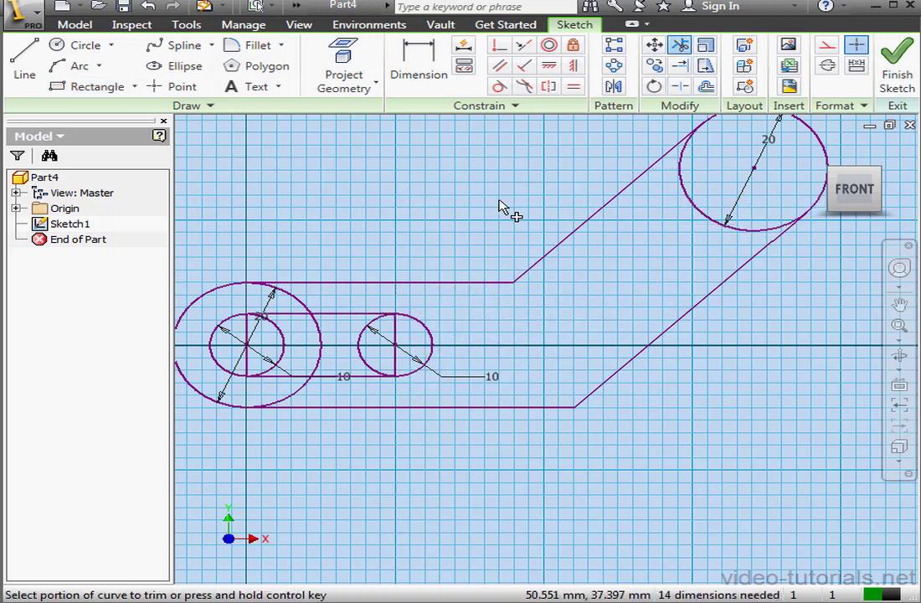
click(365, 331)
click(393, 329)
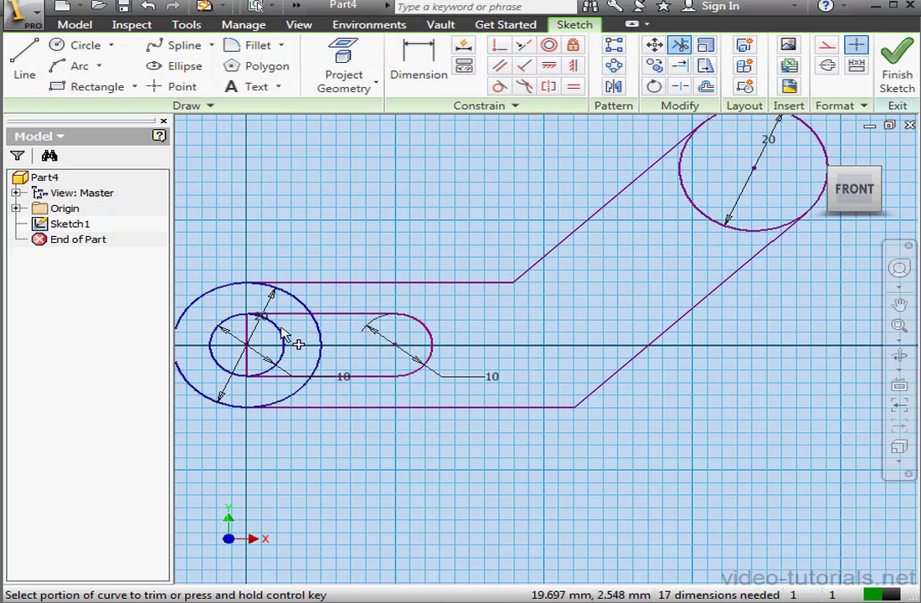
click(243, 329)
click(281, 329)
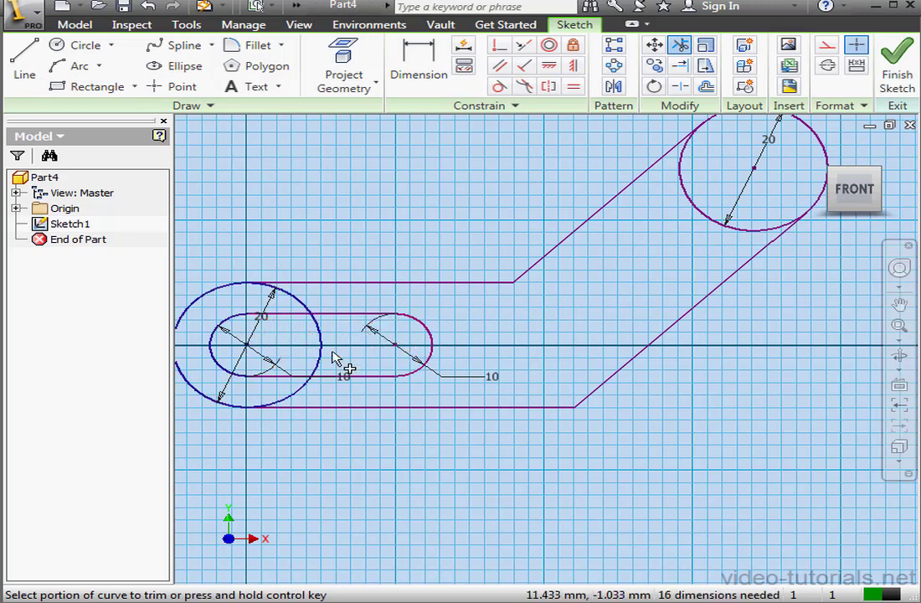
Step: Trim the inner portions of both 20 mm circles, leaving only the rounded outer ends of the link
click(315, 316)
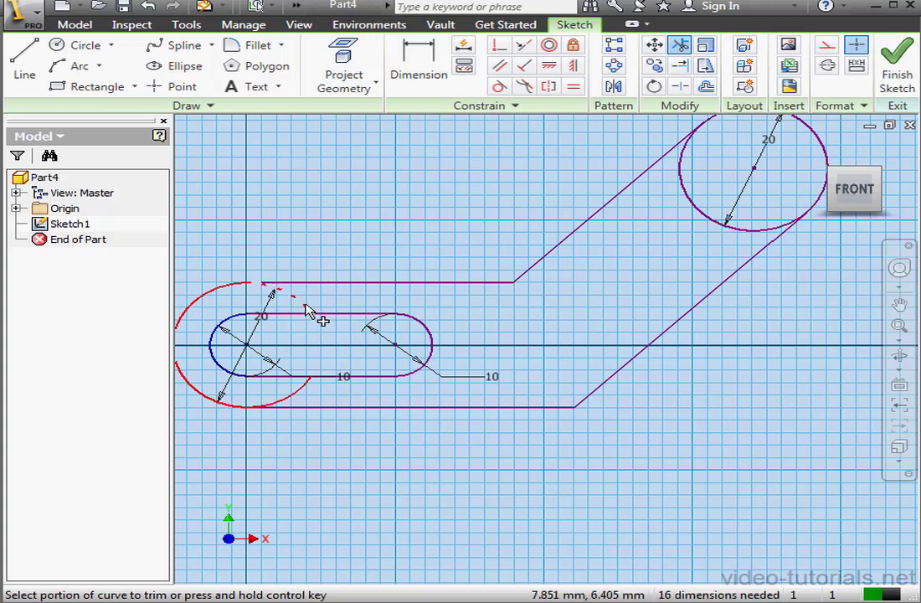
click(303, 392)
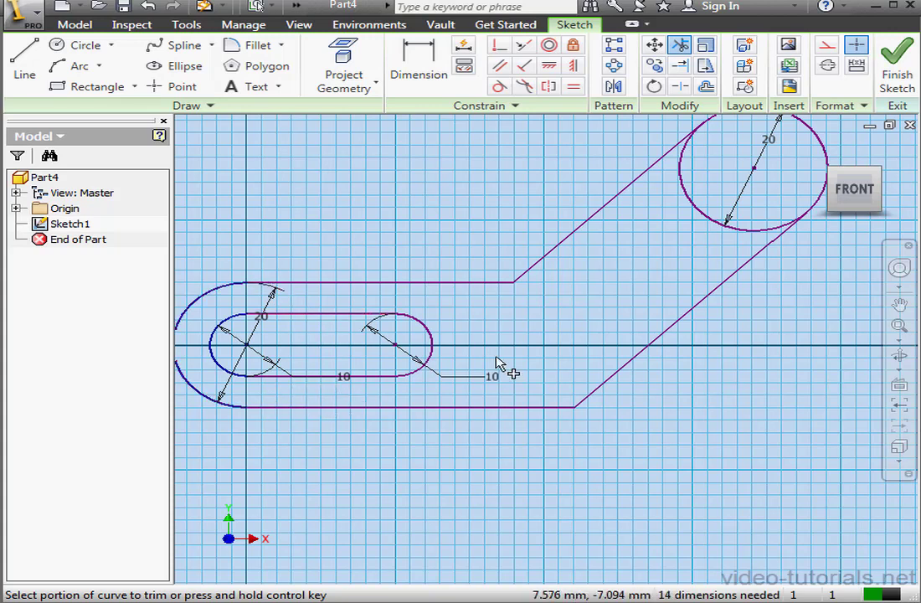
click(738, 232)
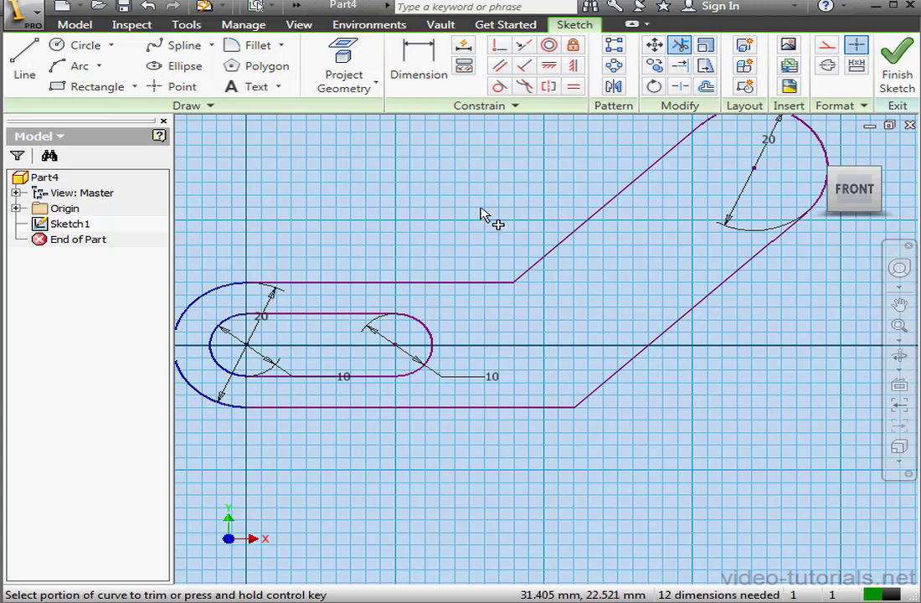
Step: Apply Auto Dimension to the sketch with Constraints only, leaving Dimensions off
click(463, 44)
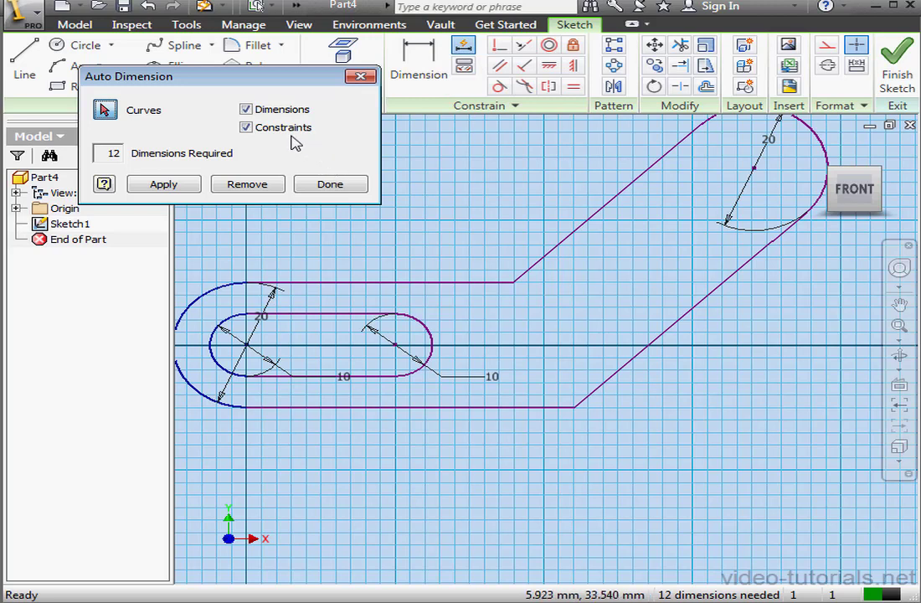
click(246, 109)
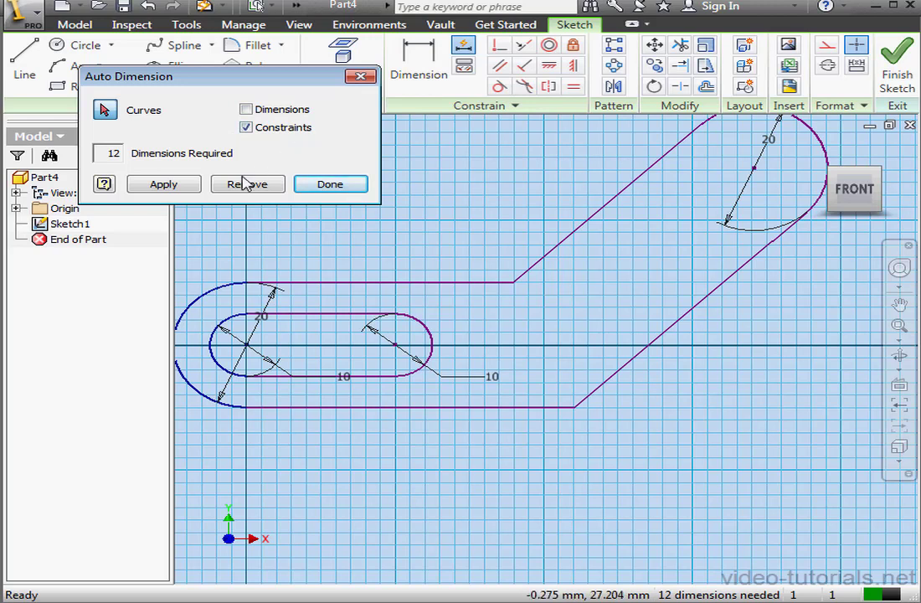
click(180, 186)
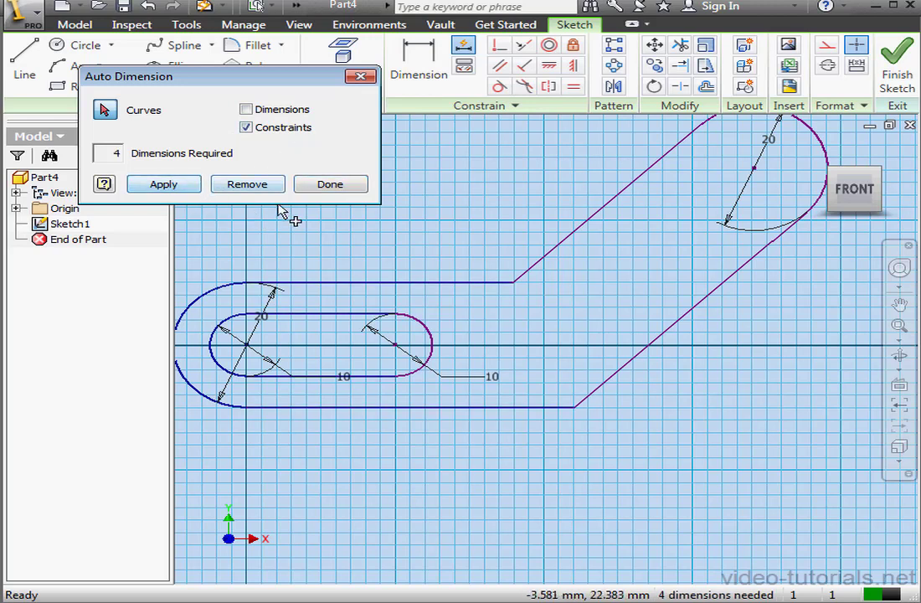
click(332, 186)
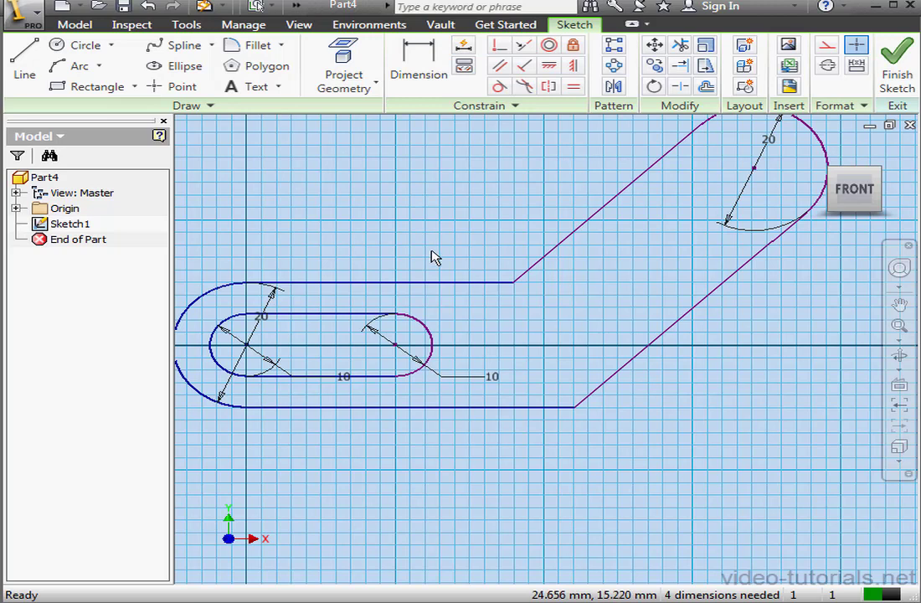
Step: Show all sketch constraints to examine those applied to the slot and outline, and hide them again
key(F8)
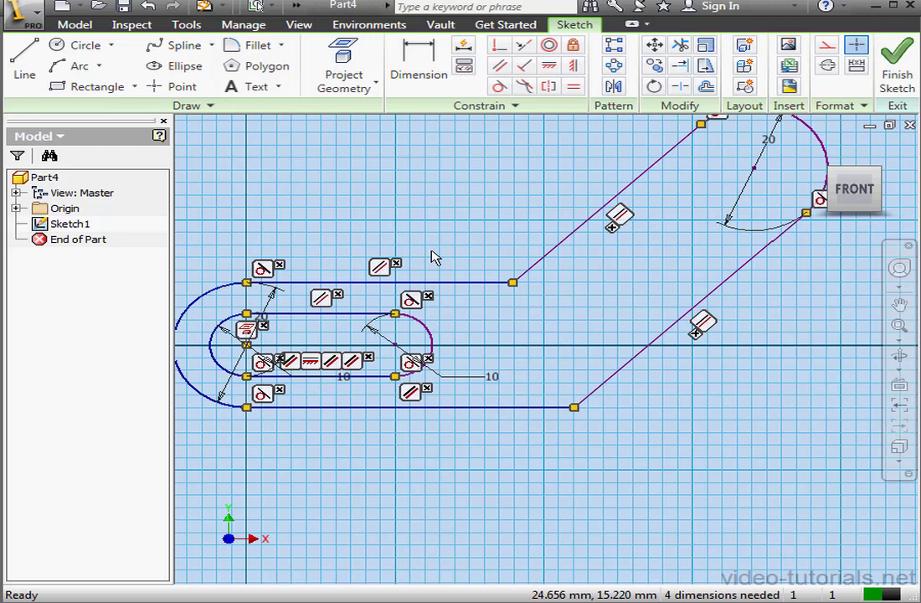
key(F9)
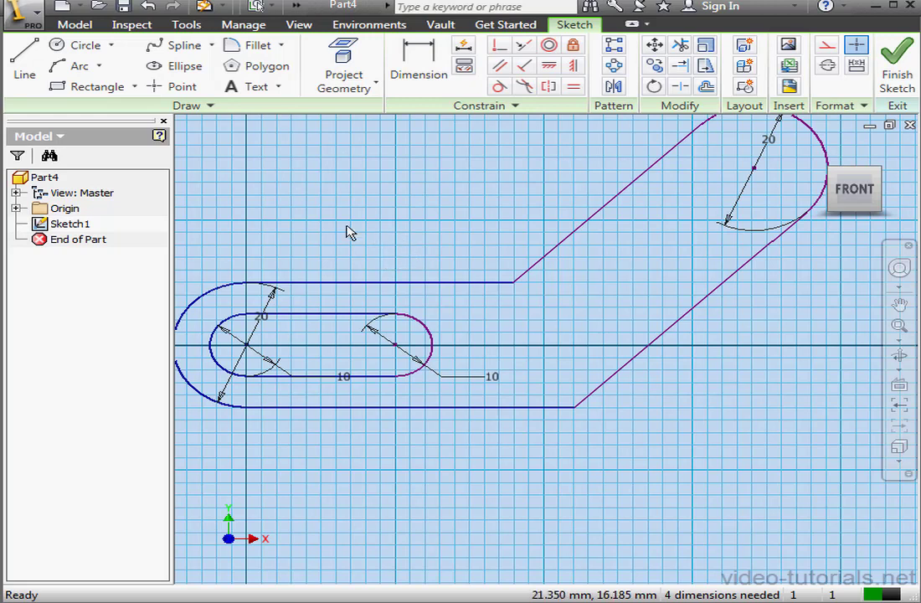
click(25, 61)
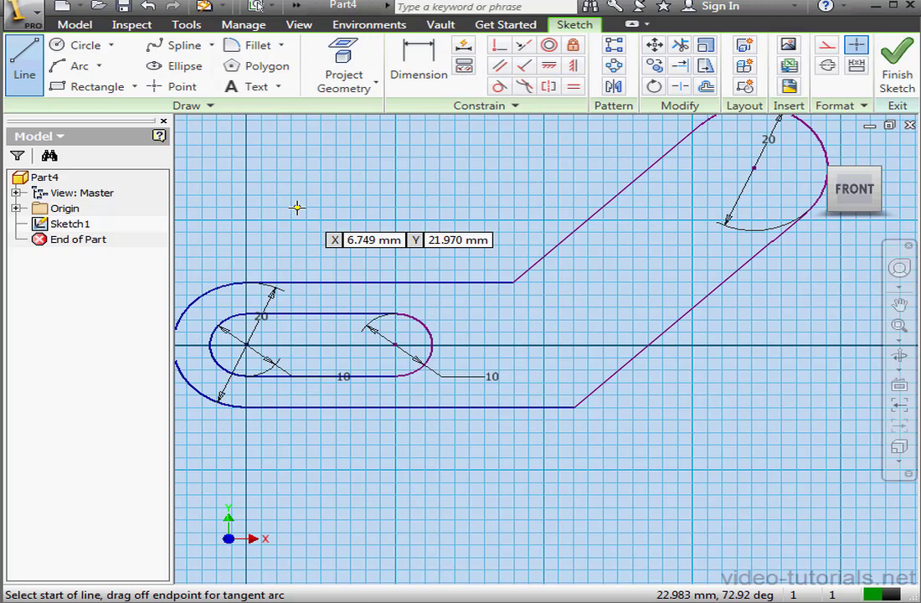
key(Escape)
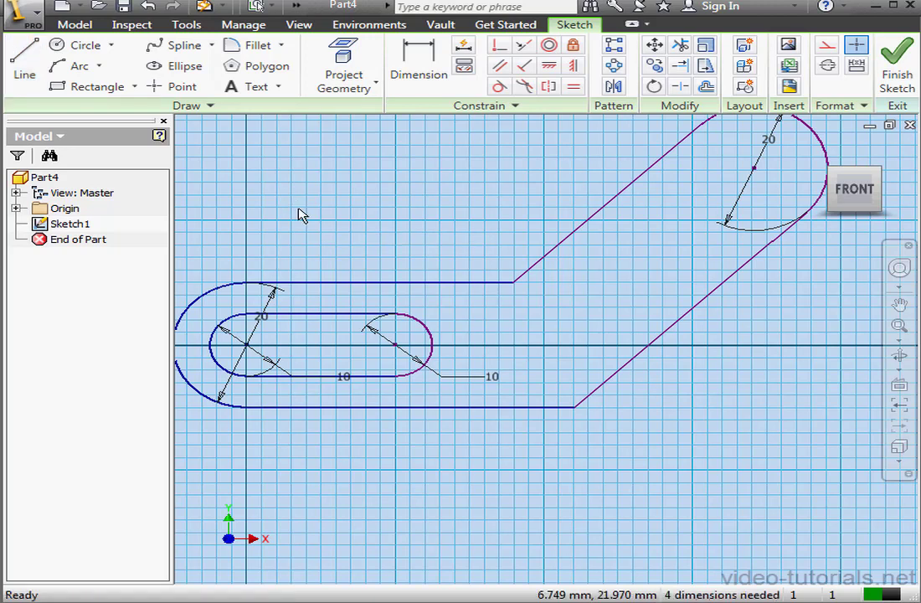
key(F8)
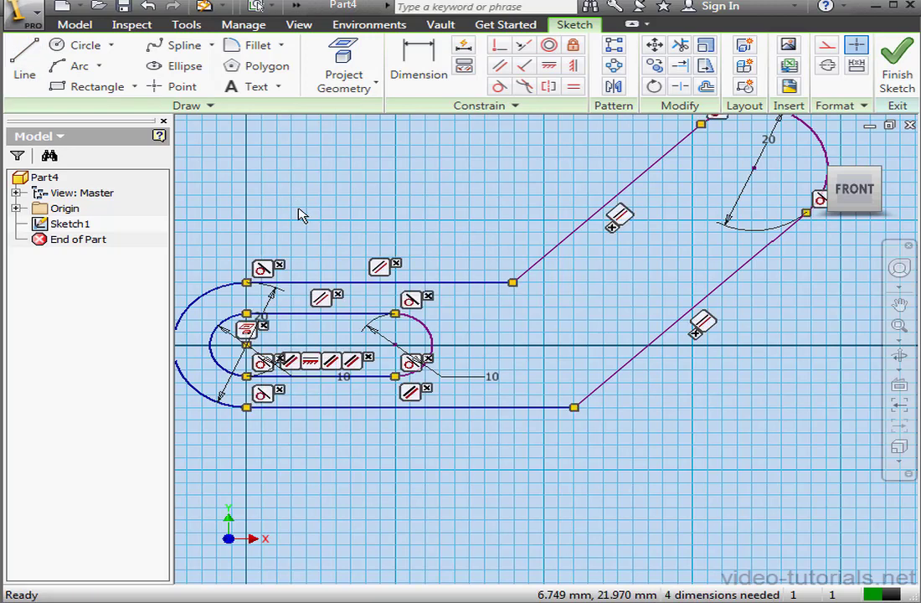
key(F9)
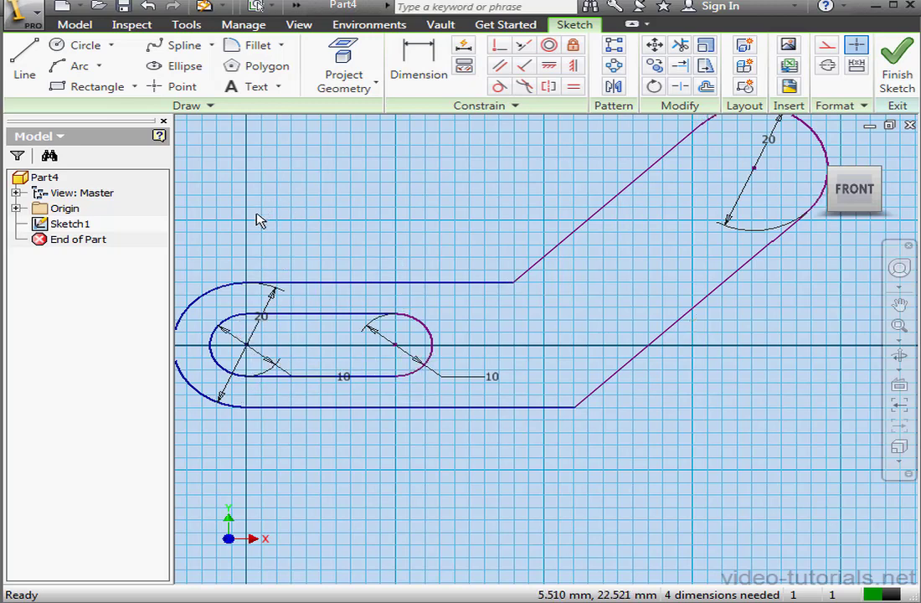
Step: Dimension the length of the link outline's lower horizontal edge, placing the dimension below it and accepting the measured length
click(426, 80)
click(366, 409)
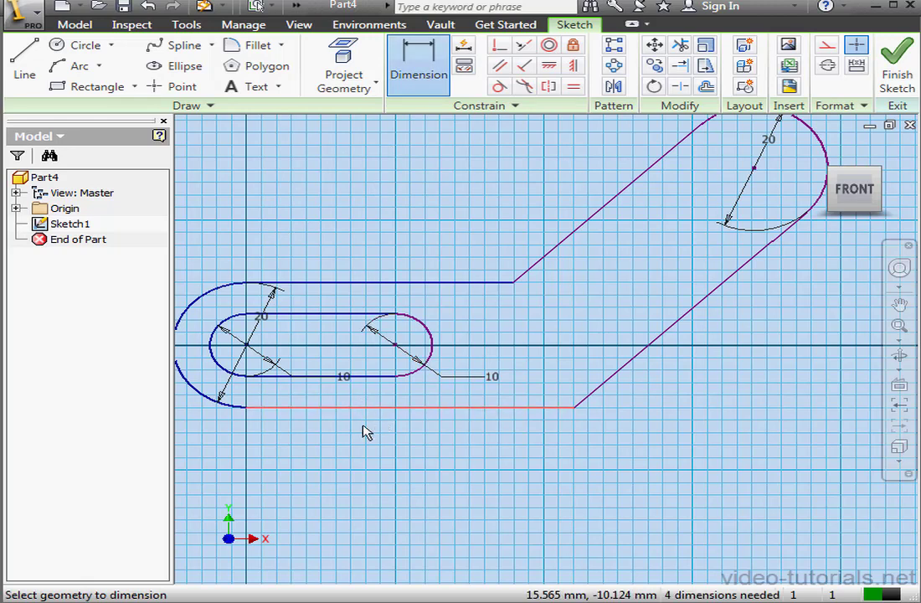
click(469, 437)
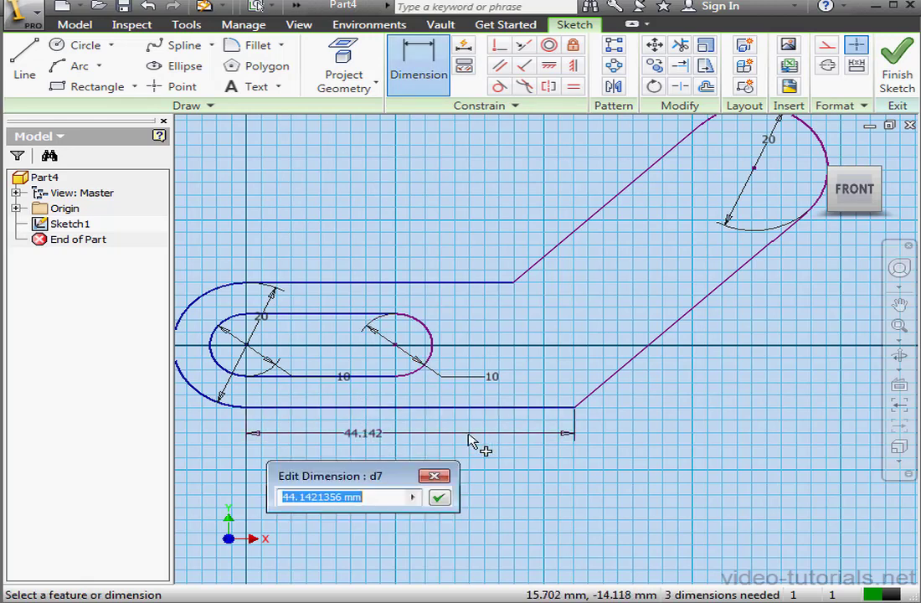
click(440, 498)
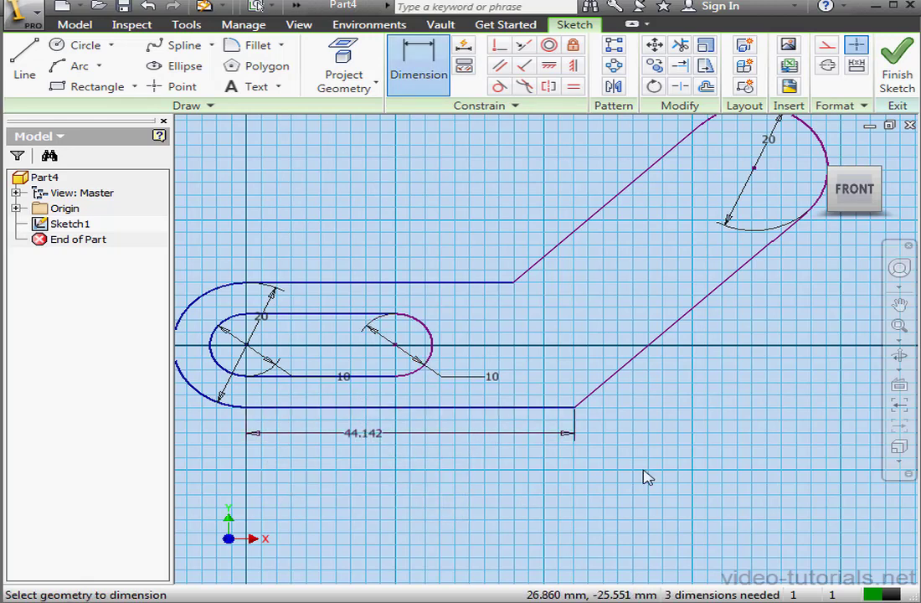
Step: Add an aligned length dimension to the outline's lower angled edge, keeping its measured length
right_click(665, 377)
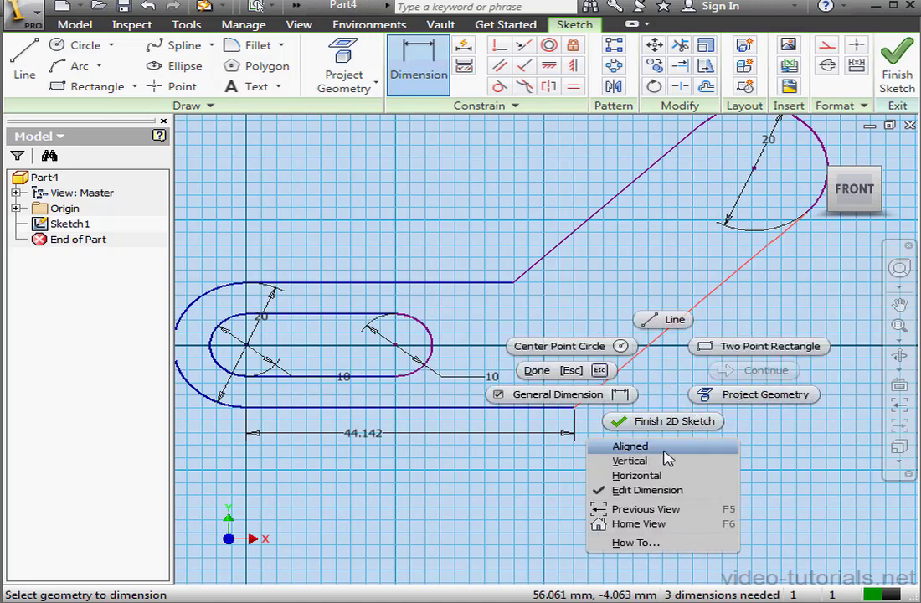
click(638, 446)
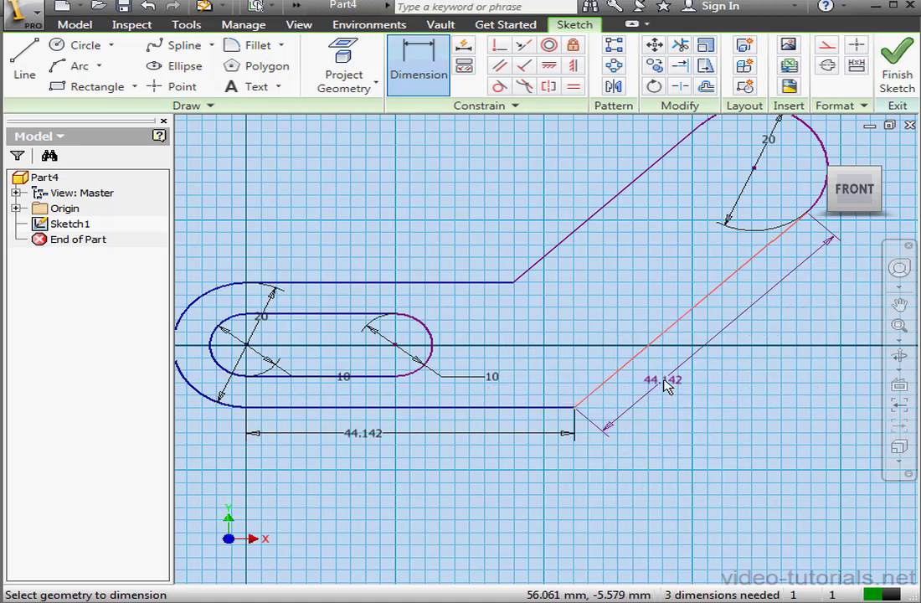
click(666, 387)
click(738, 444)
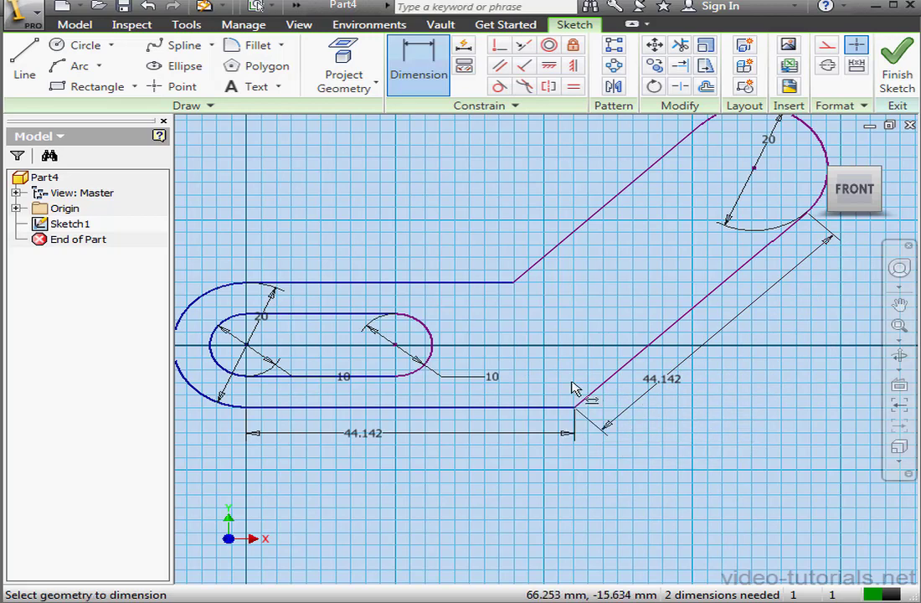
Step: Dimension the distance between the slot's two arc centres as 20 mm and end the Dimension command
click(246, 345)
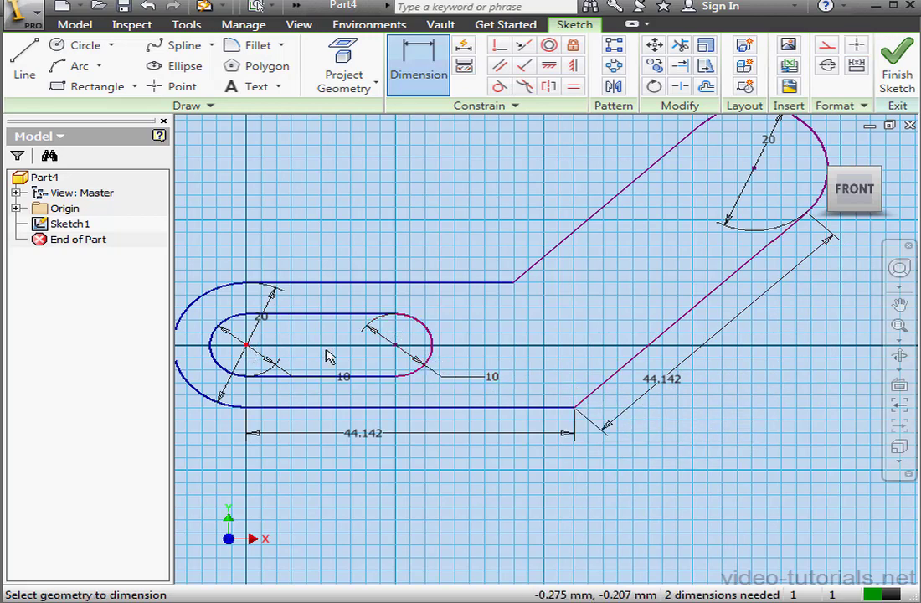
click(395, 345)
click(389, 296)
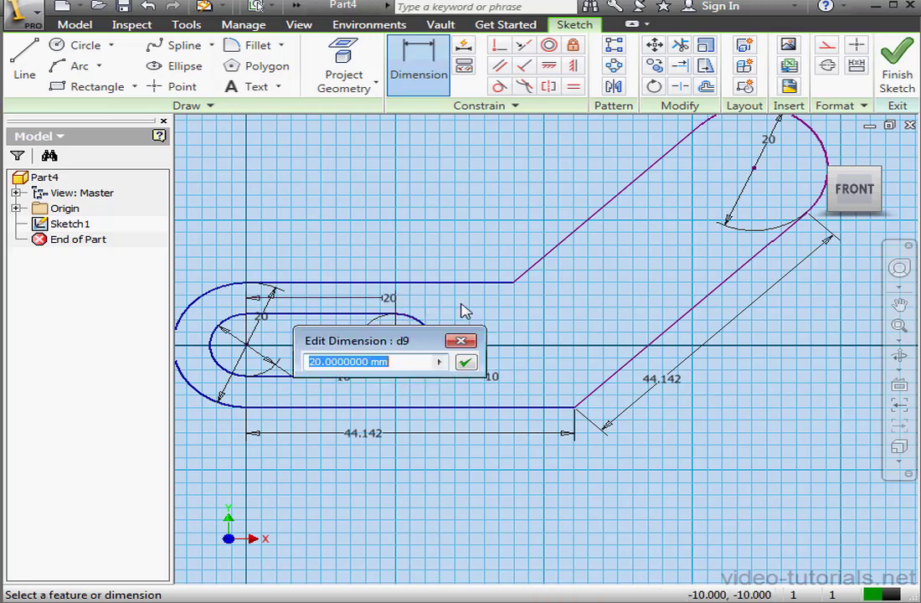
click(467, 363)
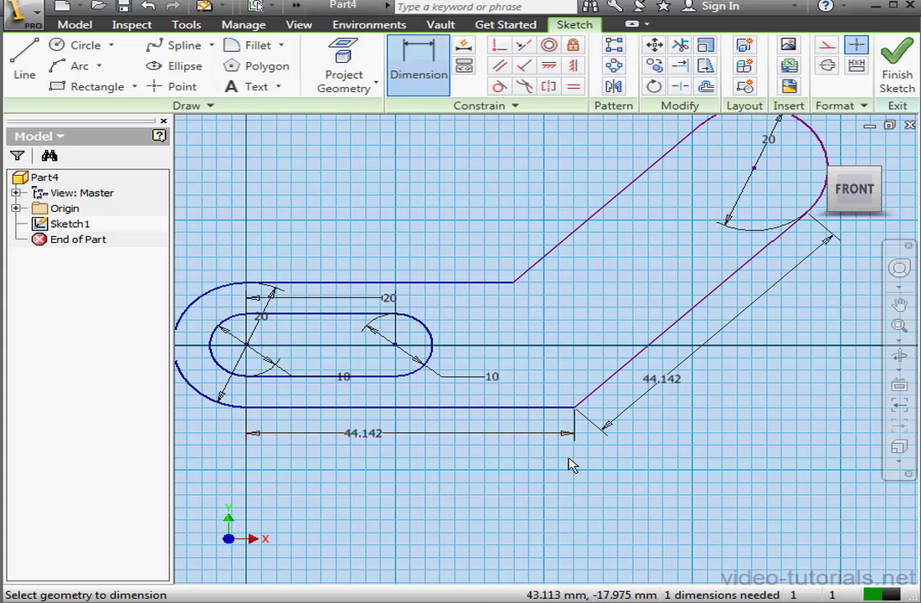
key(Escape)
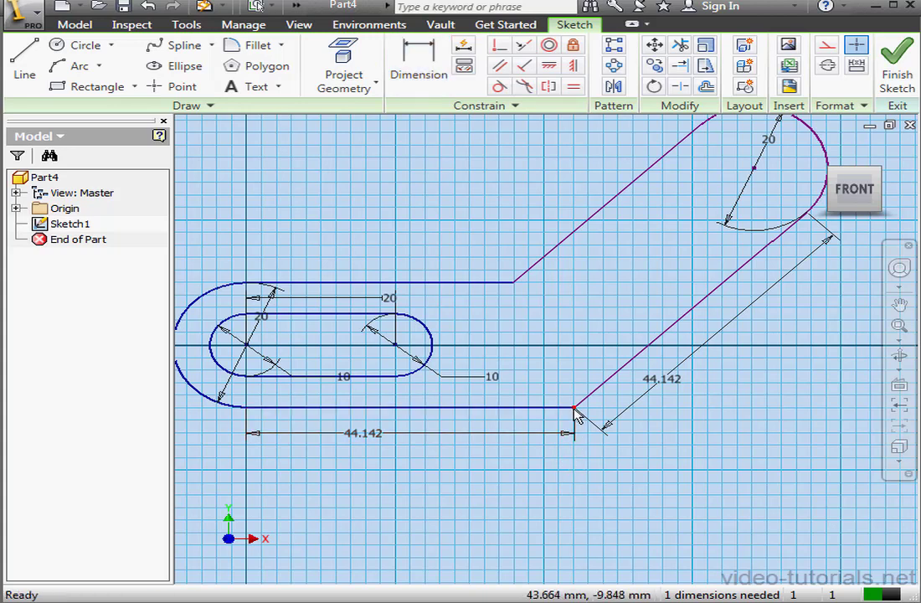
Step: Try moving the lower and upper bend corners to test the angled arm's remaining freedom, and undo the movement
drag(575, 422, 626, 399)
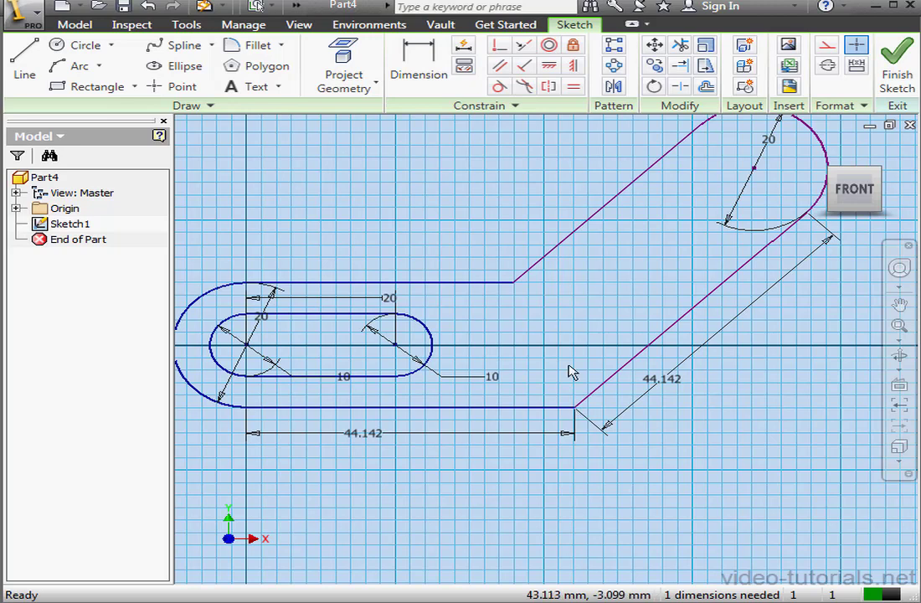
drag(514, 285, 535, 283)
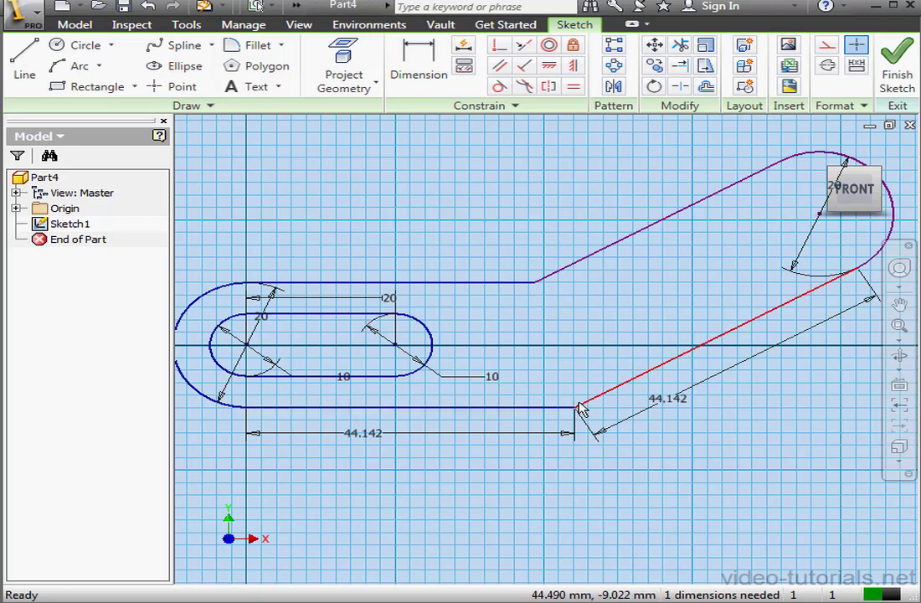
click(149, 6)
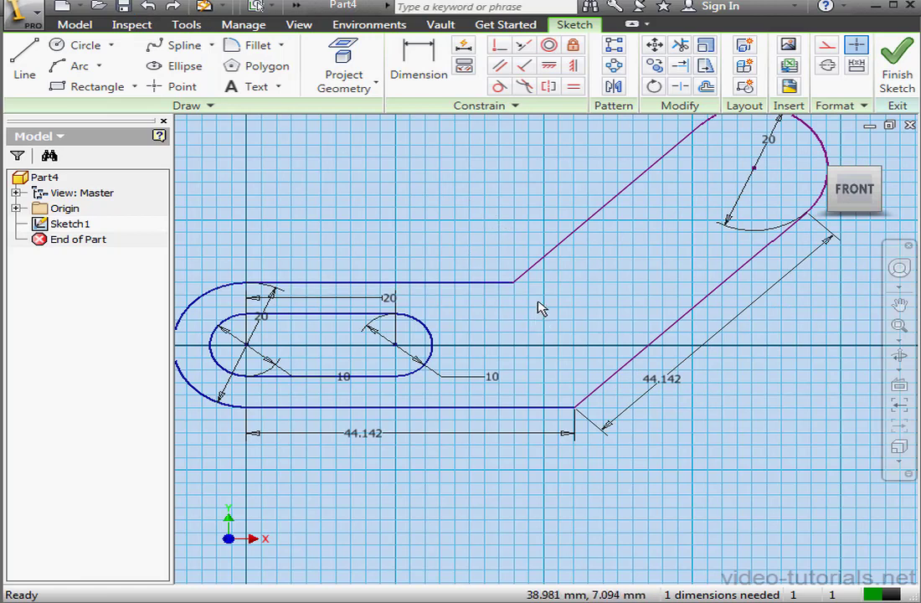
Step: Apply Auto Dimension to the sketch with Dimensions only, leaving Constraints off, and undo the dimension it adds
click(463, 45)
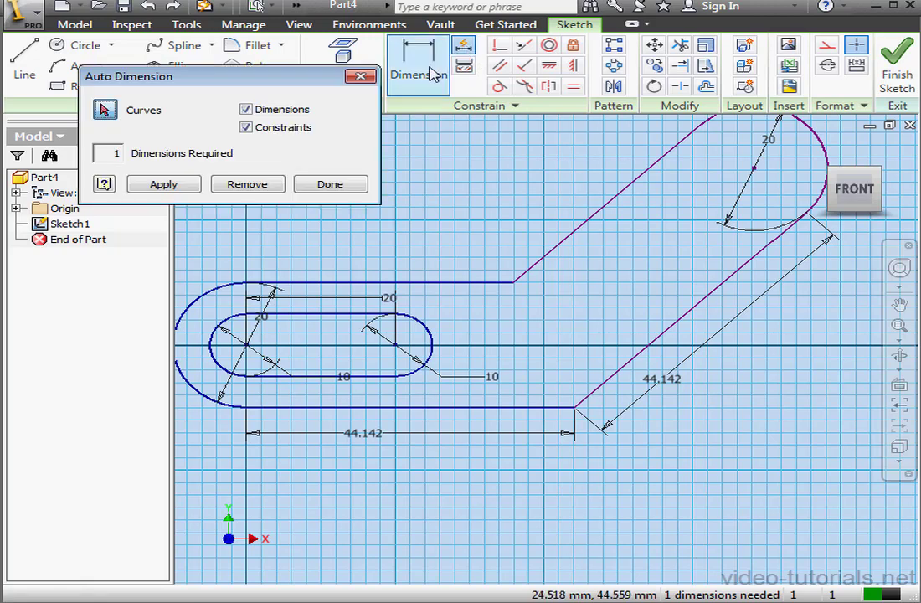
click(246, 128)
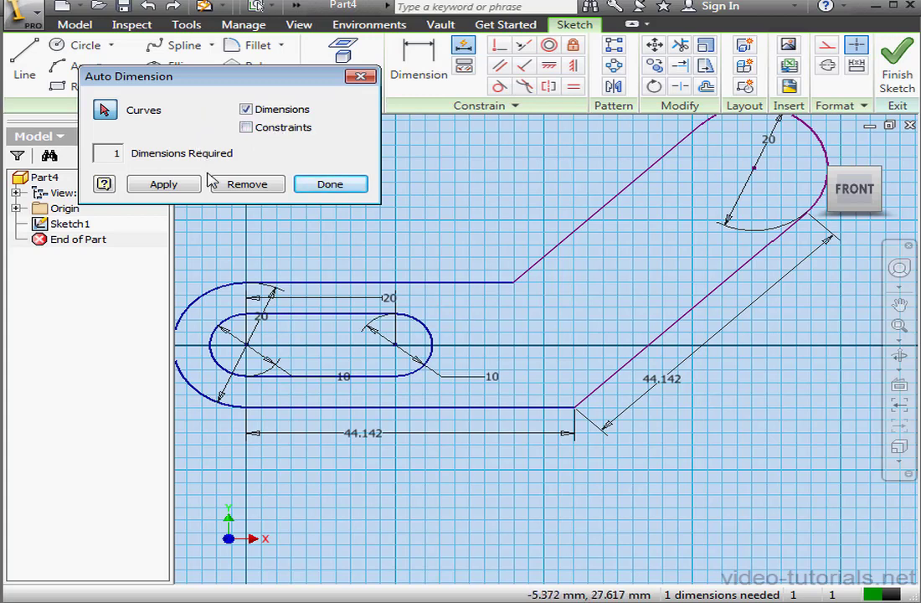
click(175, 185)
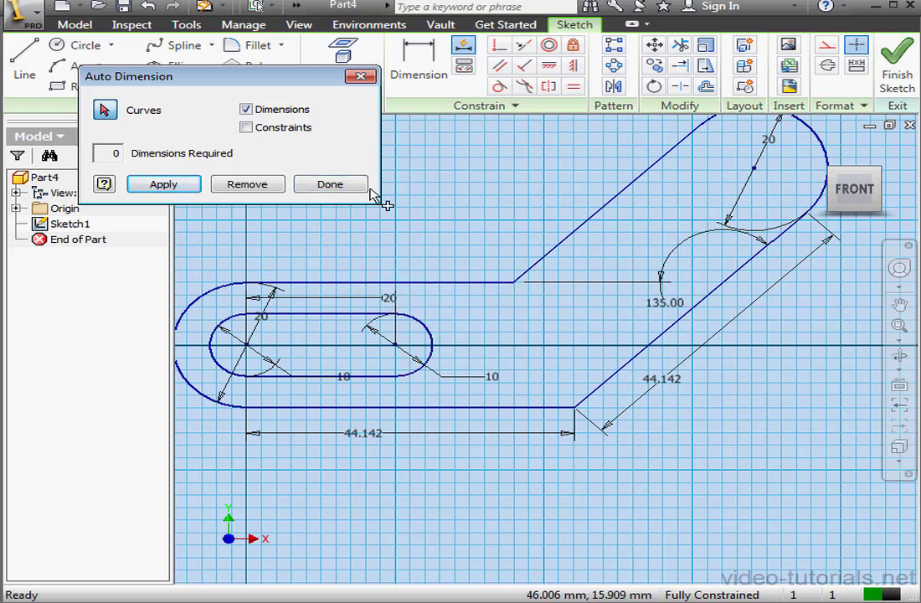
click(325, 187)
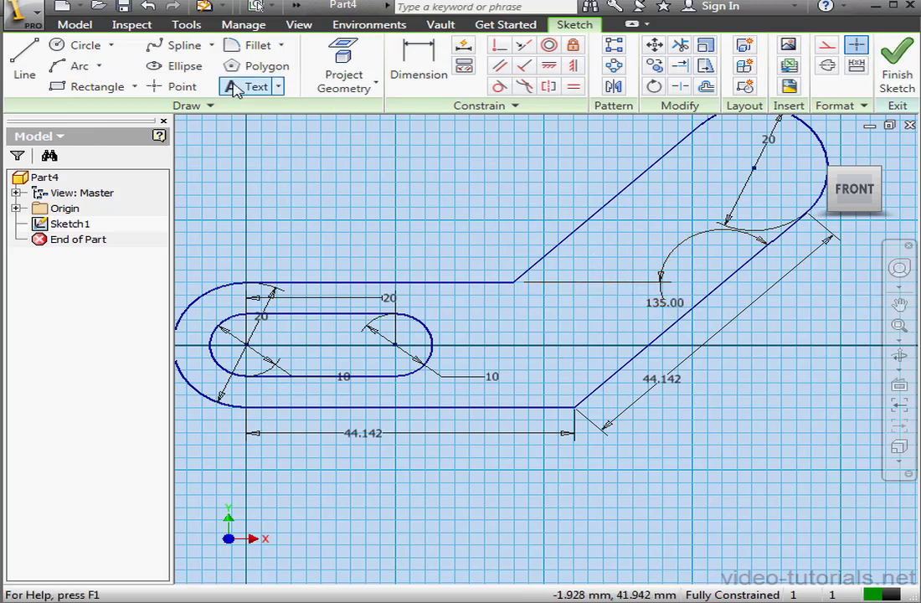
click(148, 7)
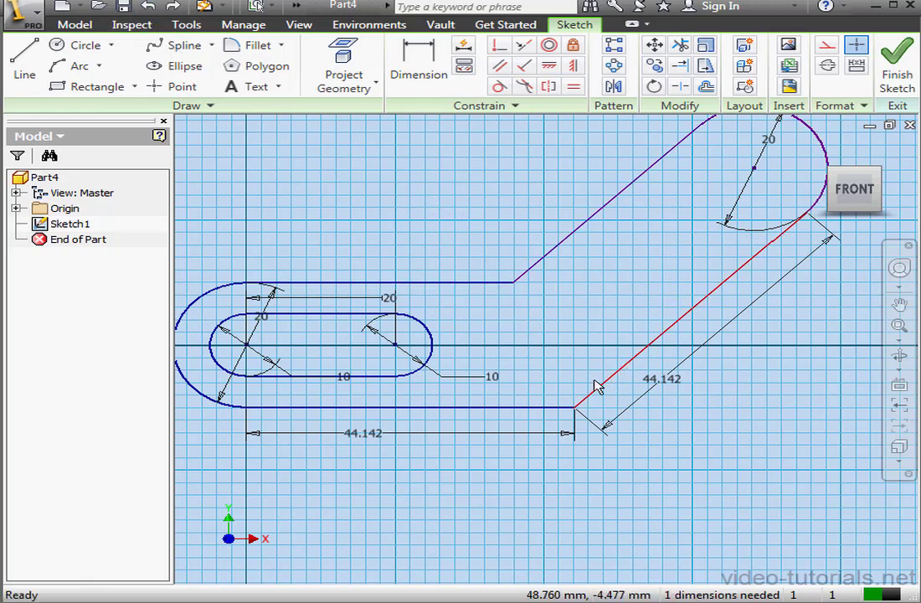
Step: Dimension the angle between the lower horizontal edge and the lower angled edge as 135 degrees
click(418, 63)
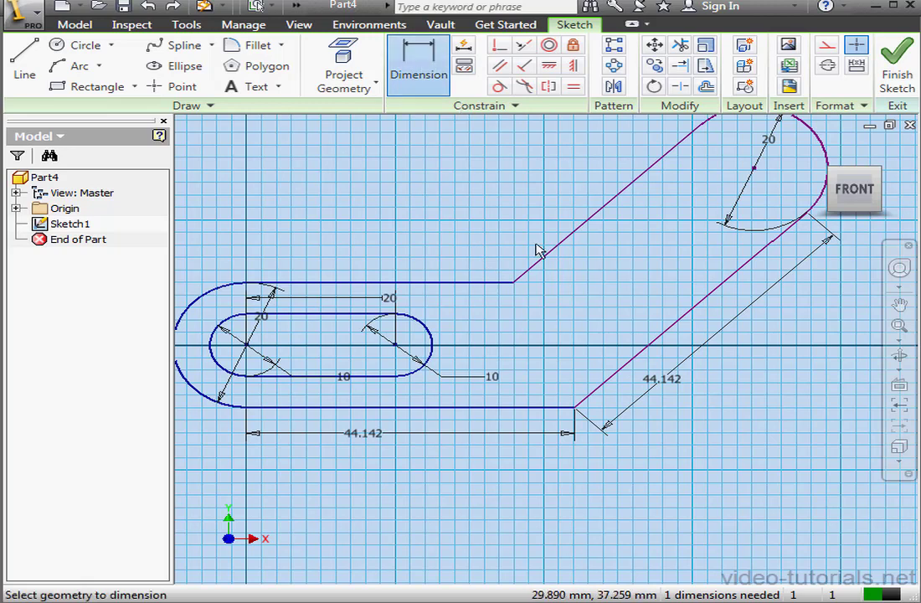
click(546, 409)
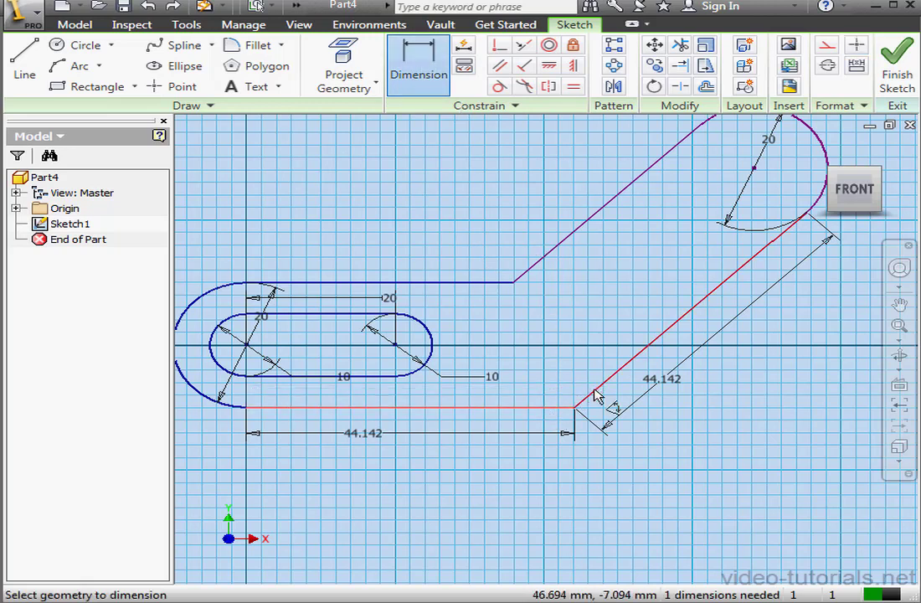
click(584, 387)
click(565, 378)
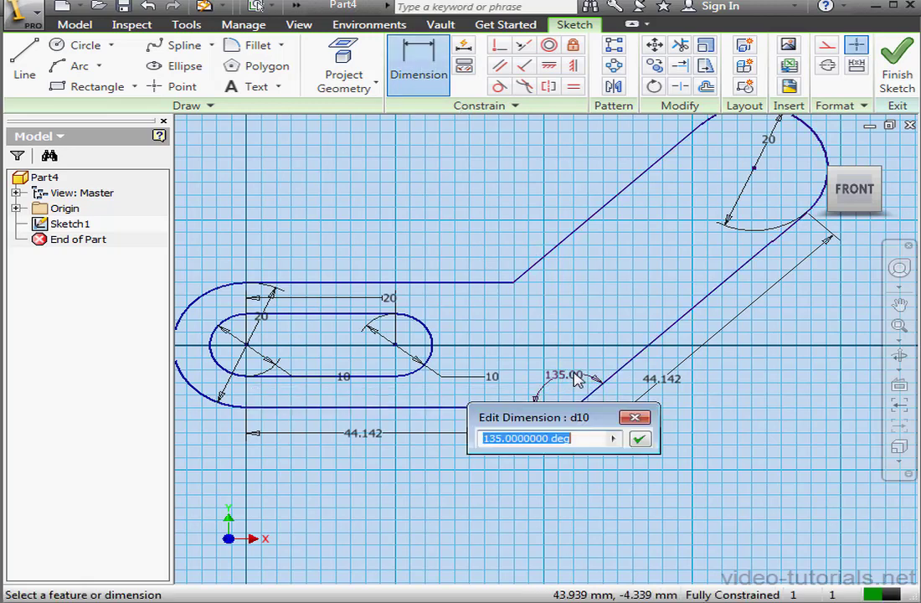
click(640, 440)
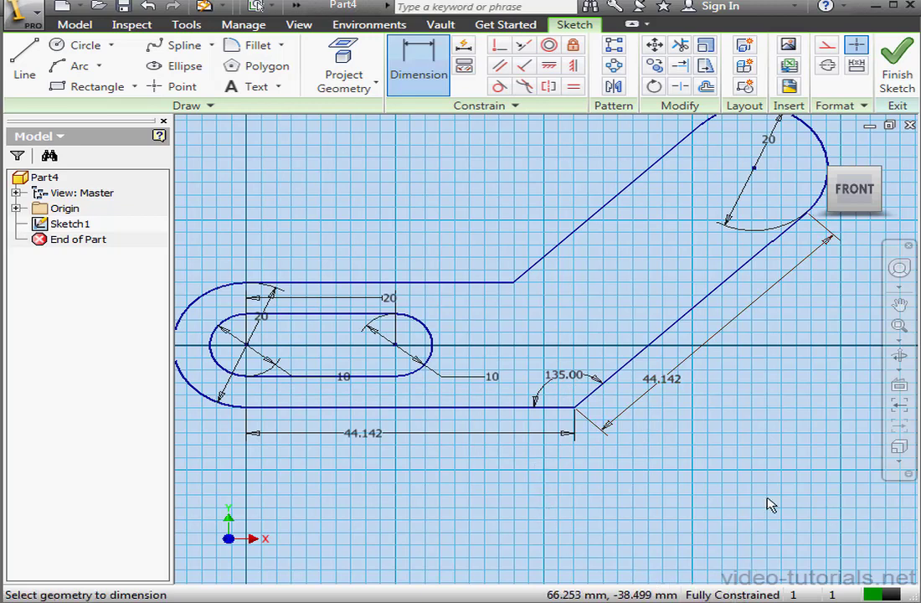
Step: Finish the sketch and extrude the link profile around the slot by a distance of 2 mm
click(898, 67)
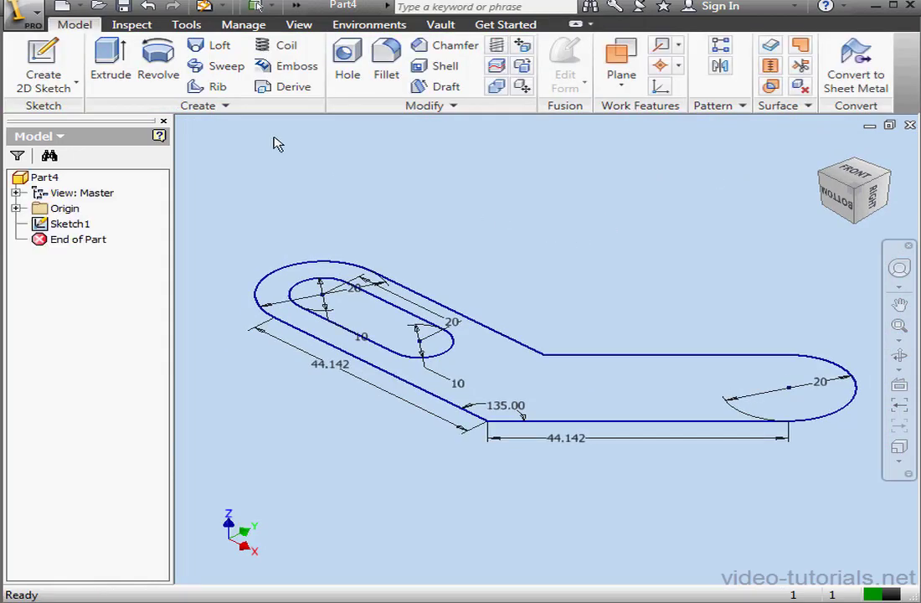
click(111, 69)
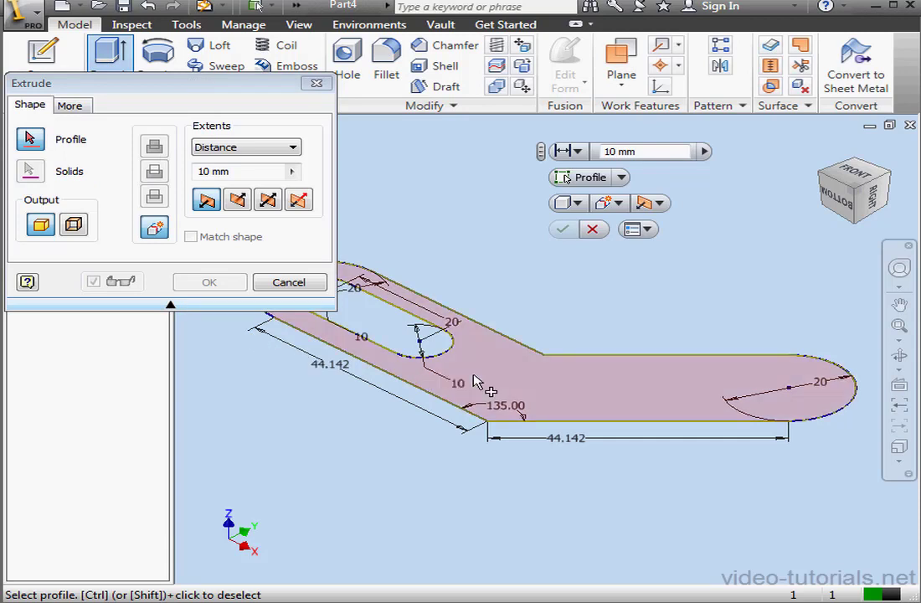
click(521, 384)
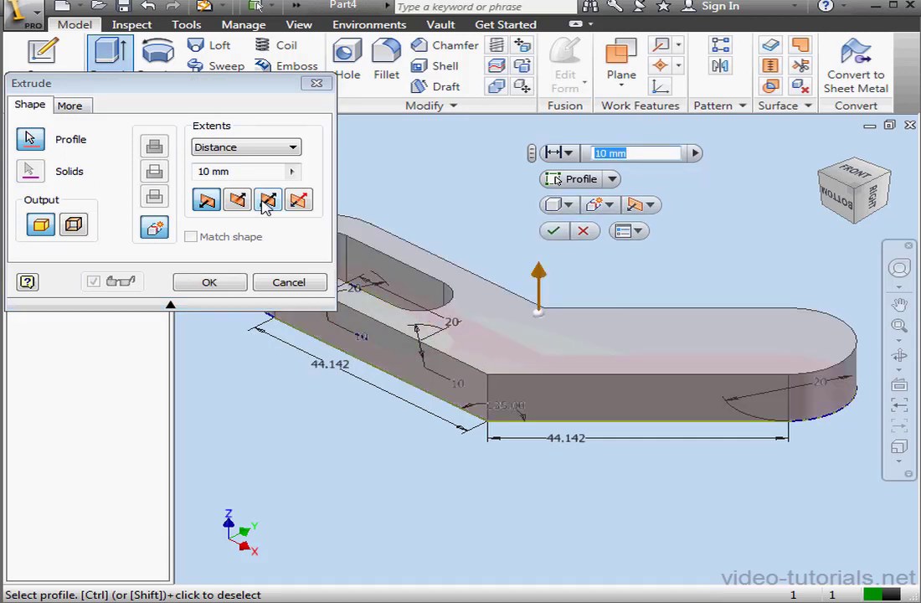
click(238, 171)
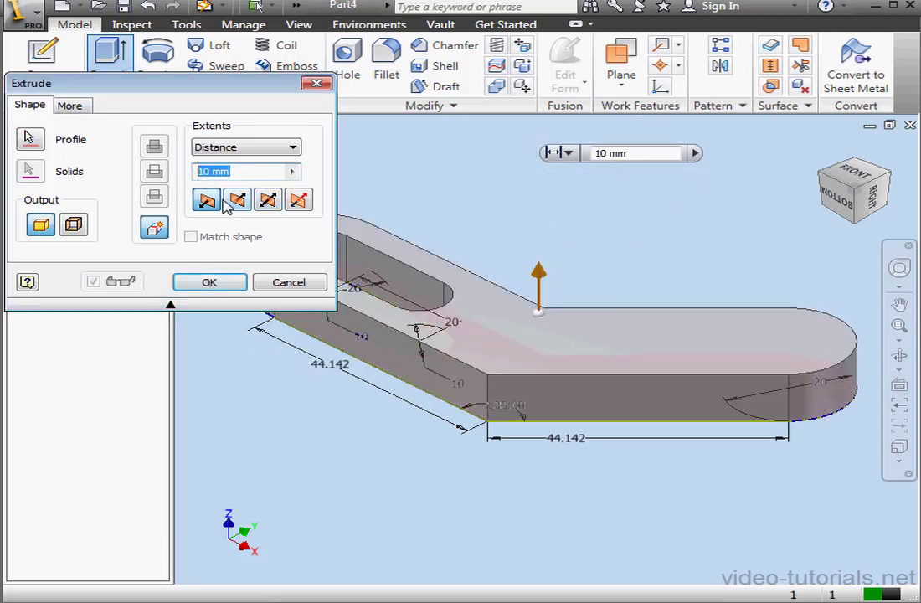
text(2)
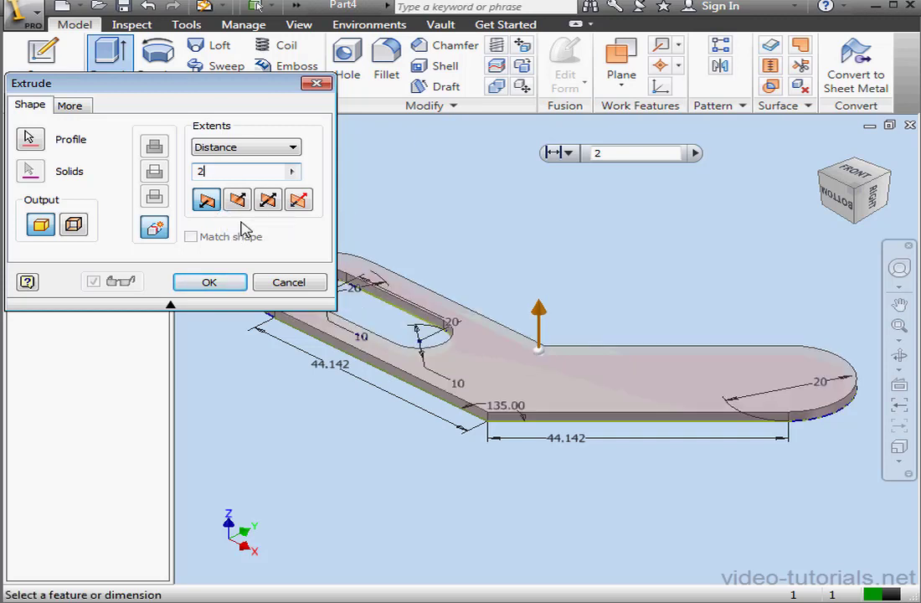
click(229, 286)
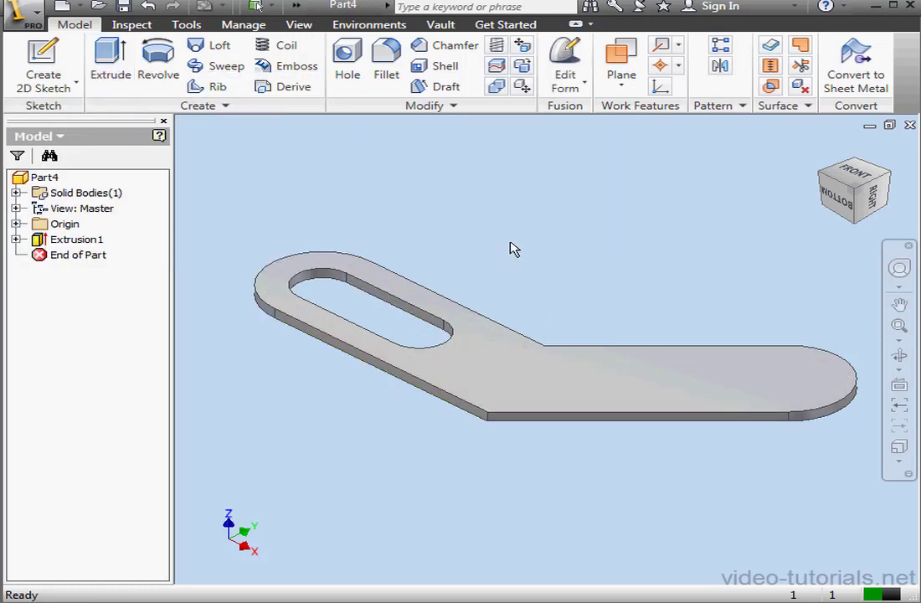
Step: Start a new sketch on the link's large front face and offset the outer outline inward
right_click(494, 357)
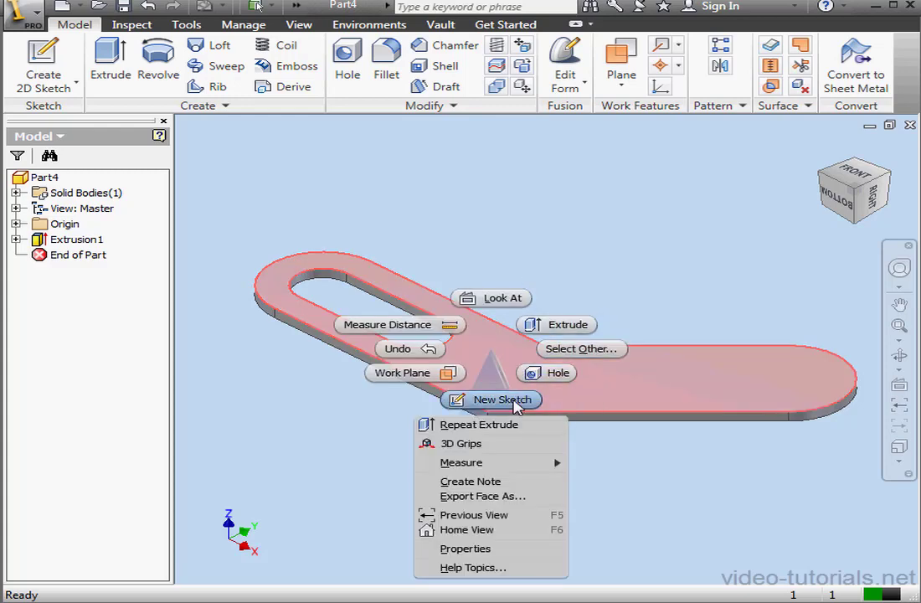
click(485, 398)
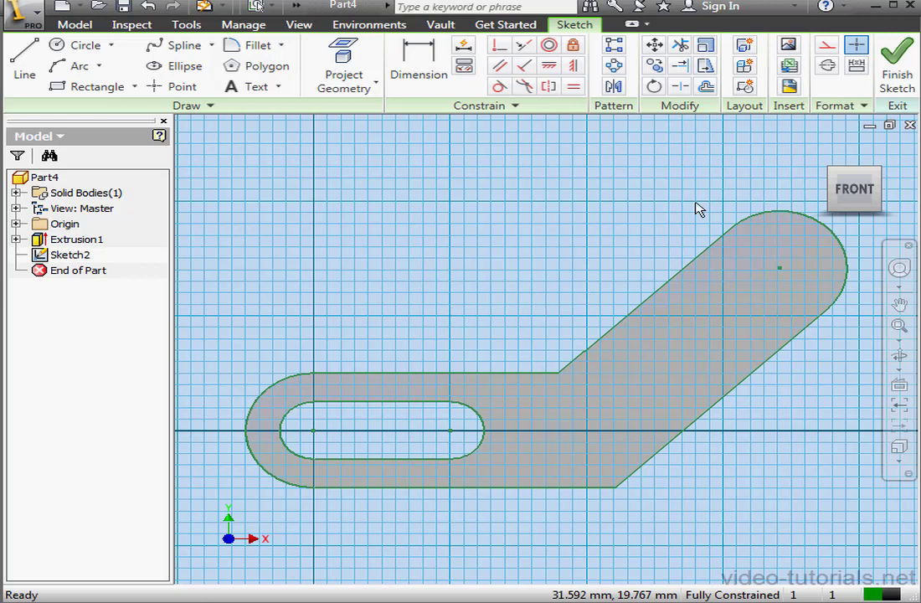
click(706, 86)
click(591, 352)
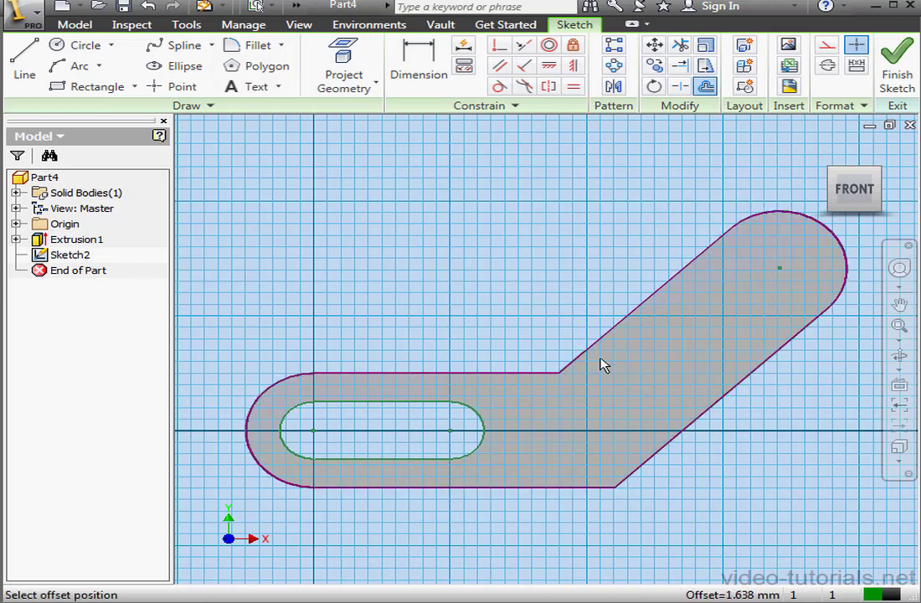
click(601, 366)
Step: Offset the slot outline outward, just inside the offset outer outline, and finish the sketch
click(484, 422)
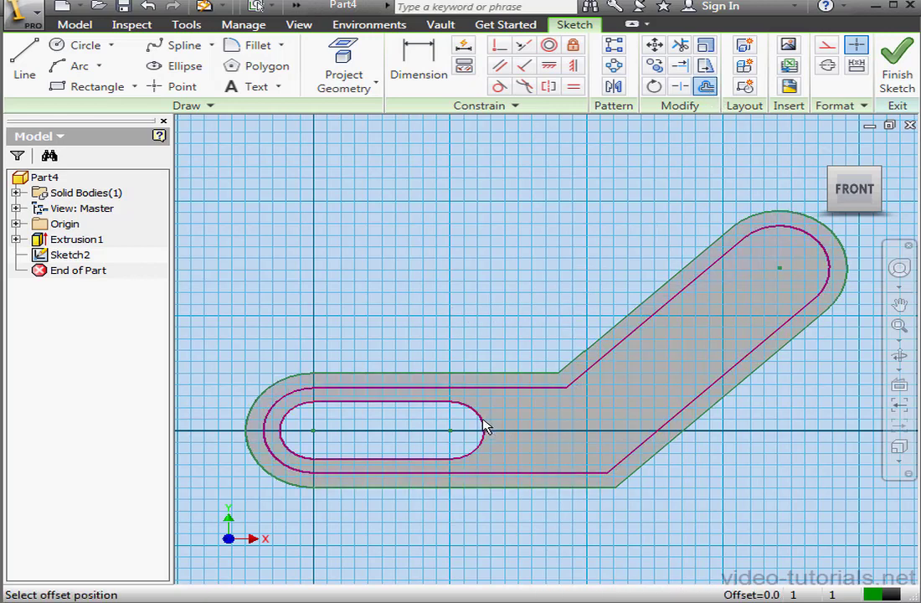
click(500, 427)
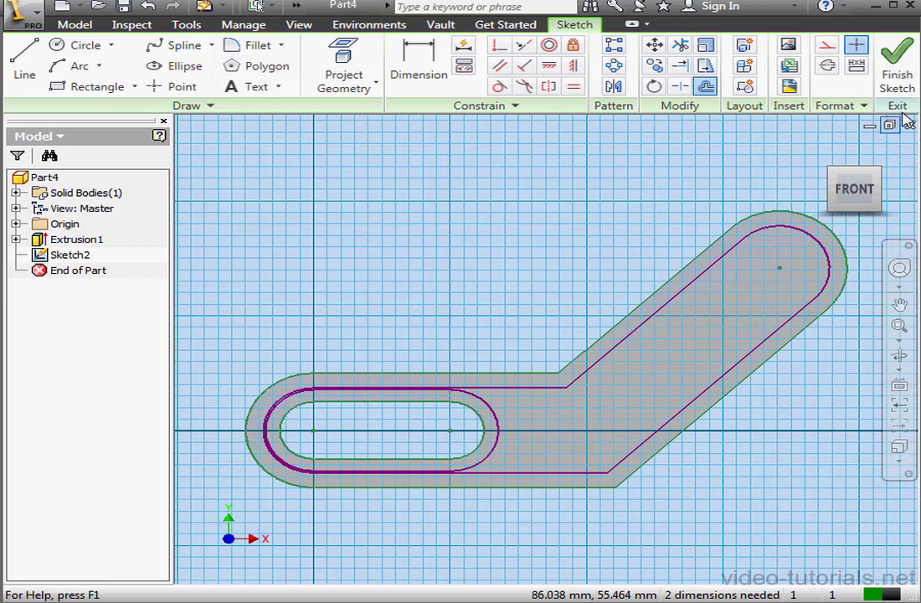
click(900, 78)
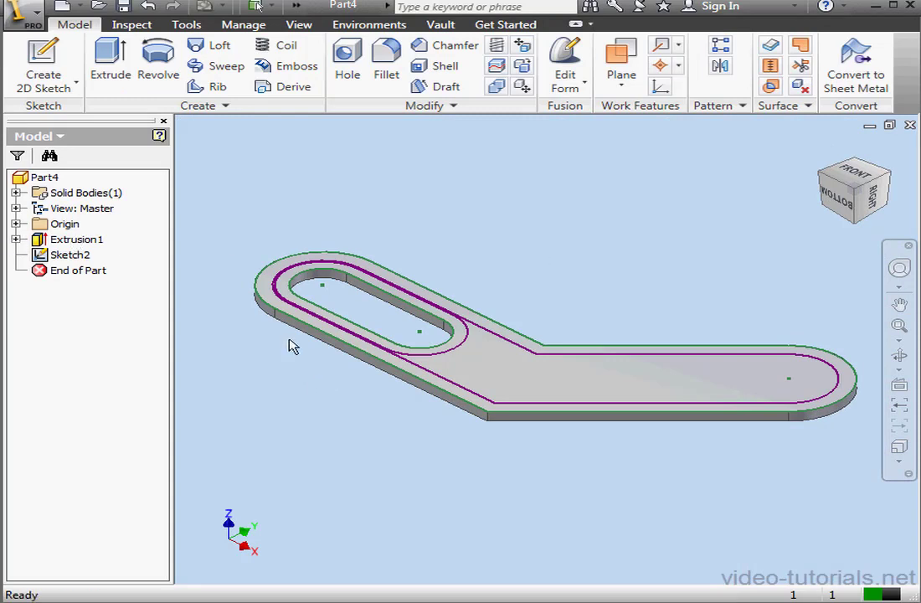
Step: Delete the link's extrusion together with its dependent face sketch, keeping the consumed base profile sketch
right_click(67, 240)
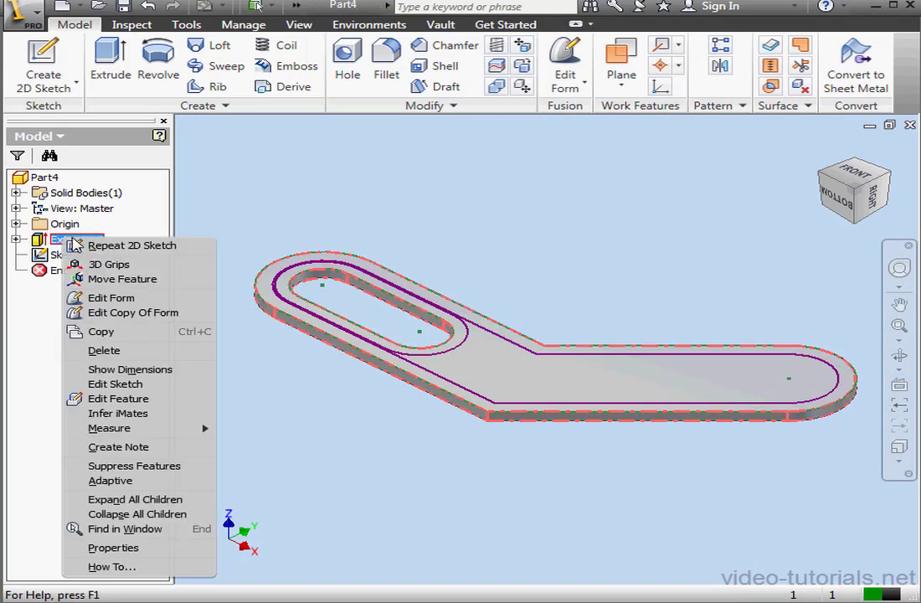
click(117, 350)
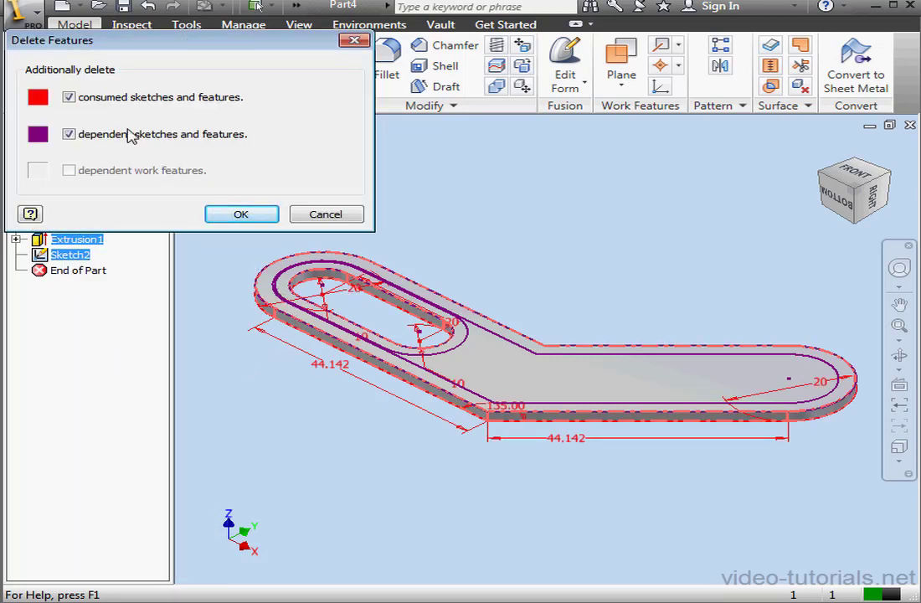
click(241, 215)
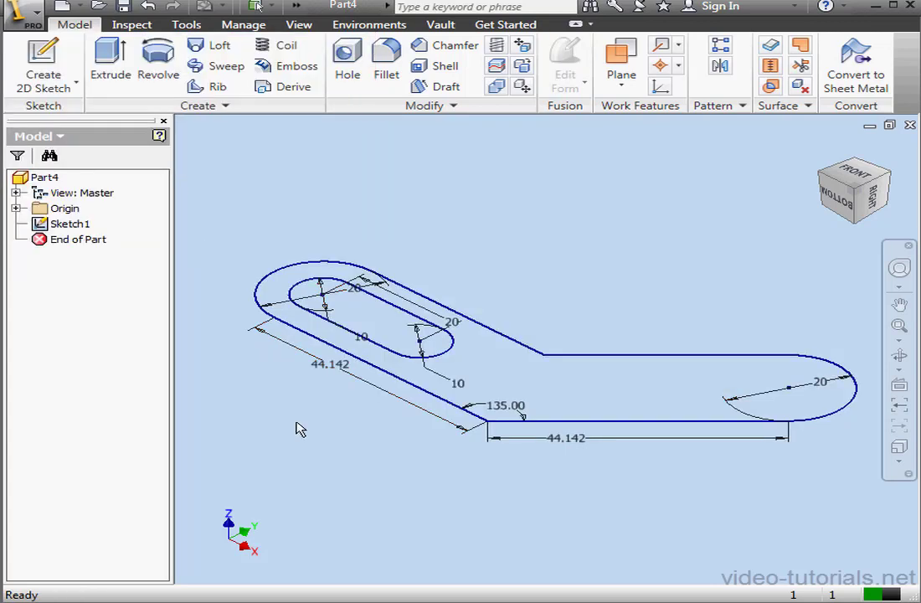
Step: Edit the base sketch to add a 10 mm diameter circle concentric with the rounded end opposite the slot, and finish the sketch
double_click(51, 223)
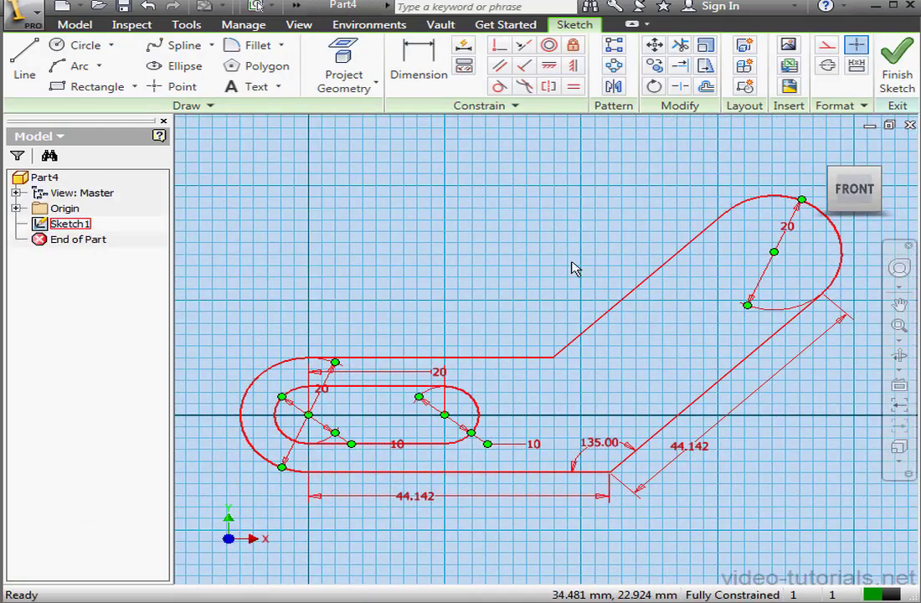
click(74, 46)
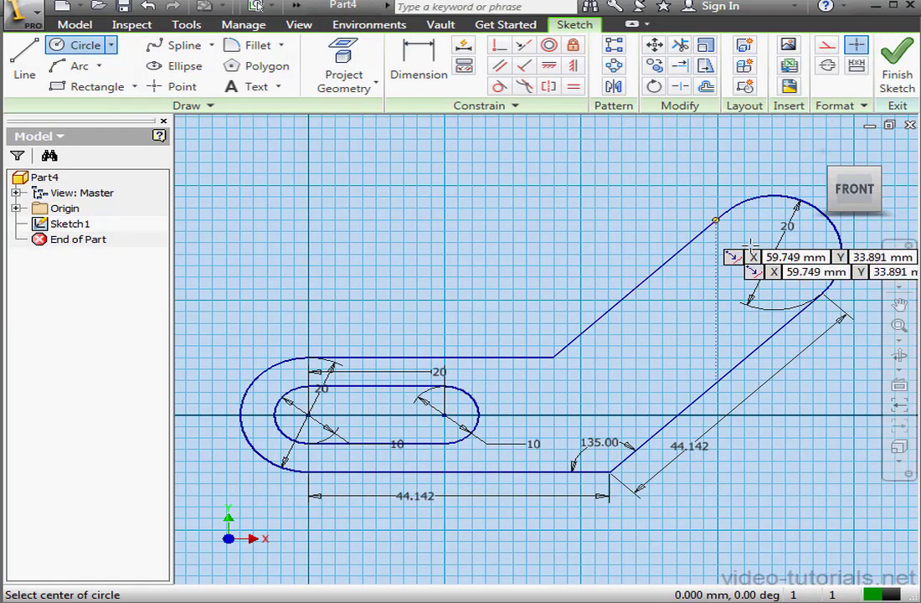
click(774, 251)
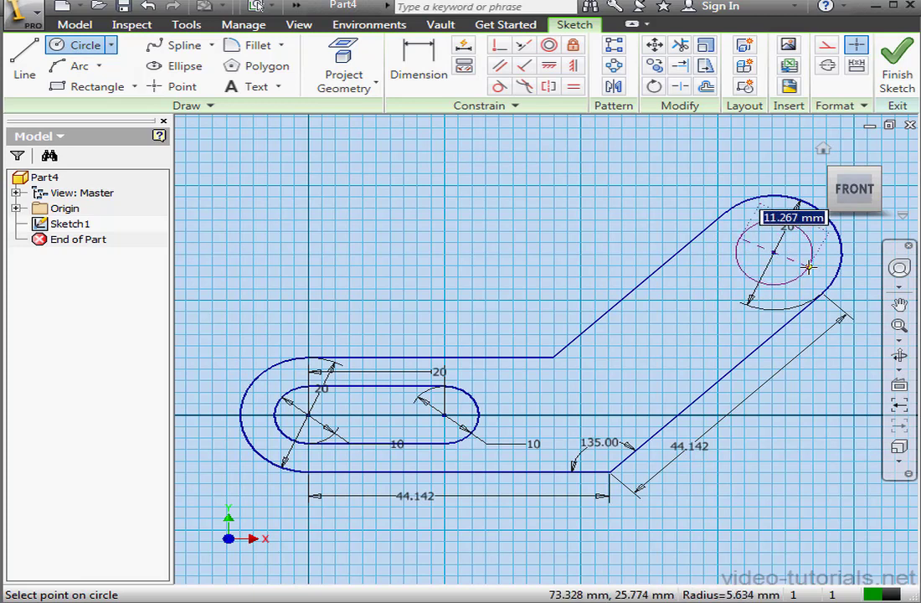
text(1)
key(Return)
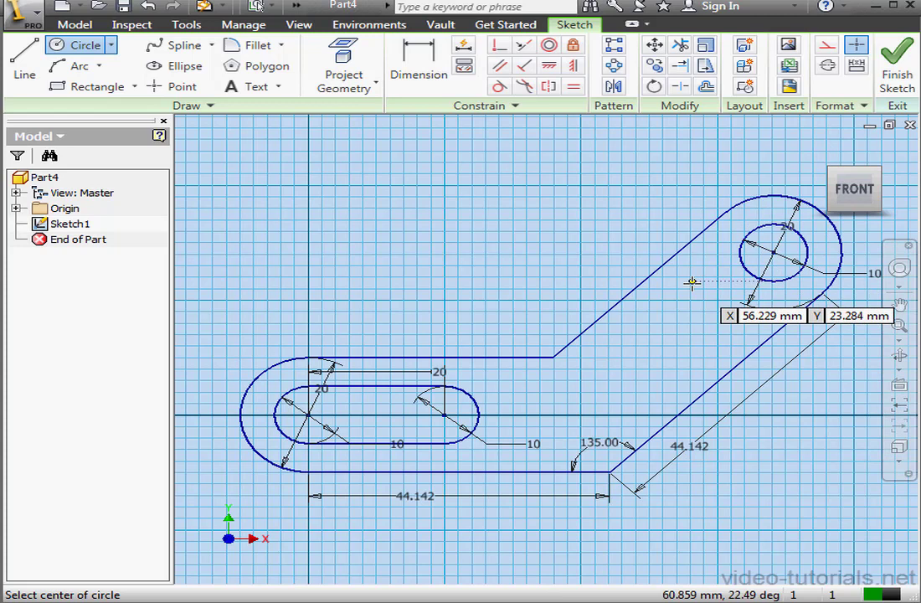
key(Escape)
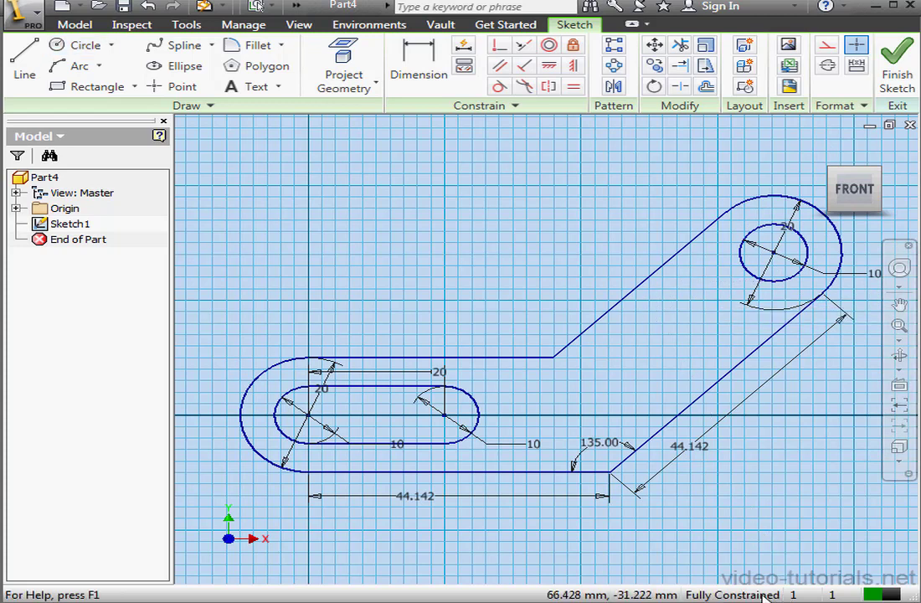
click(897, 67)
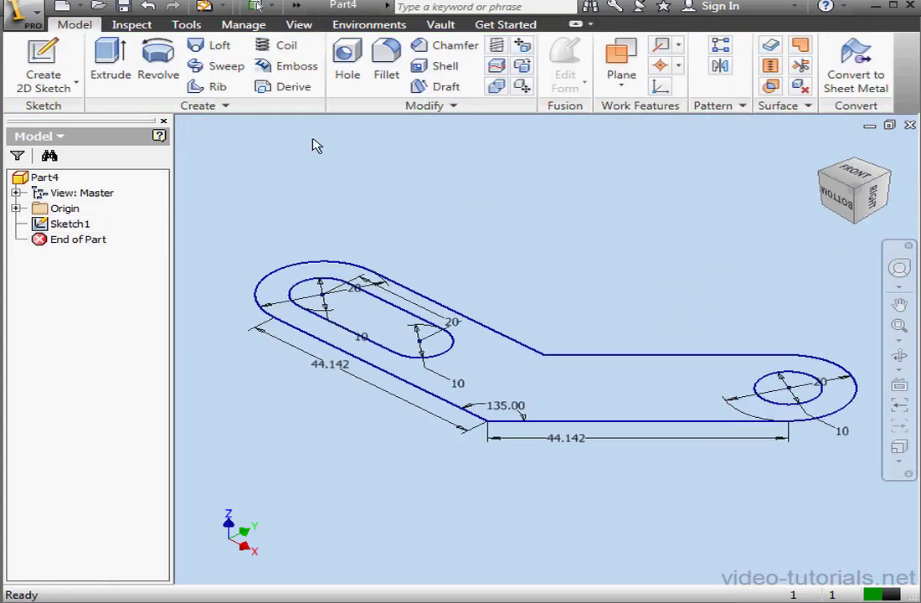
Step: Extrude the link profile around the slot and the circular hole by a distance of 2 mm
click(109, 58)
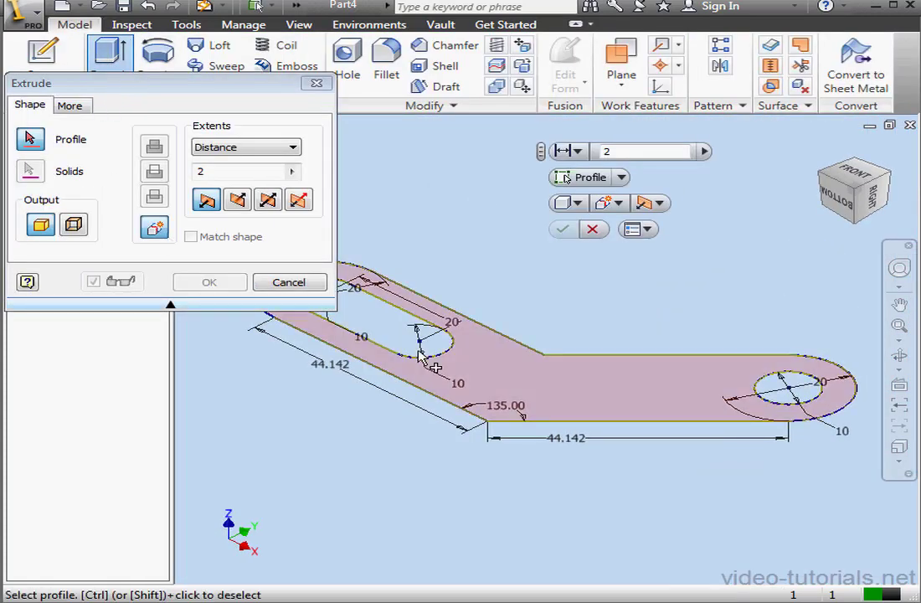
click(498, 372)
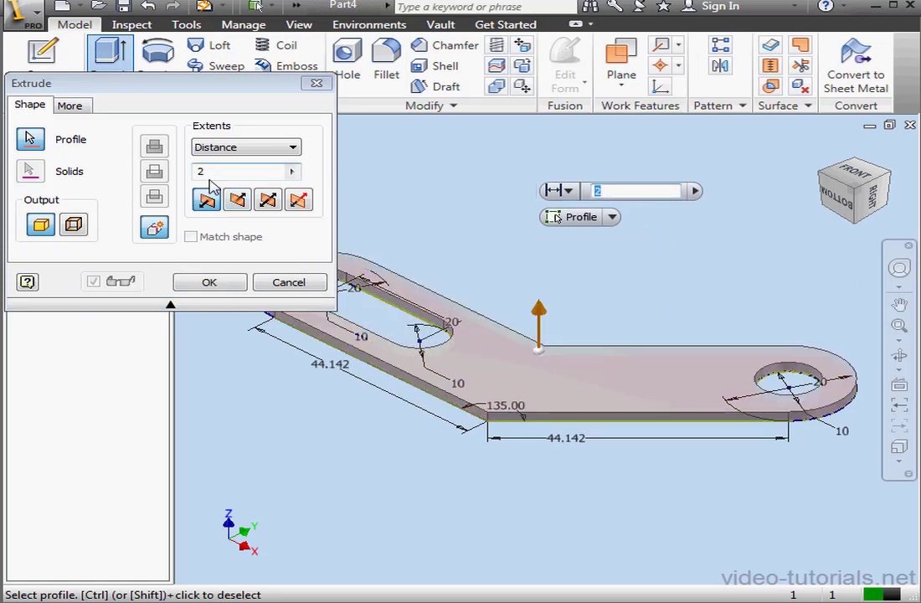
click(228, 286)
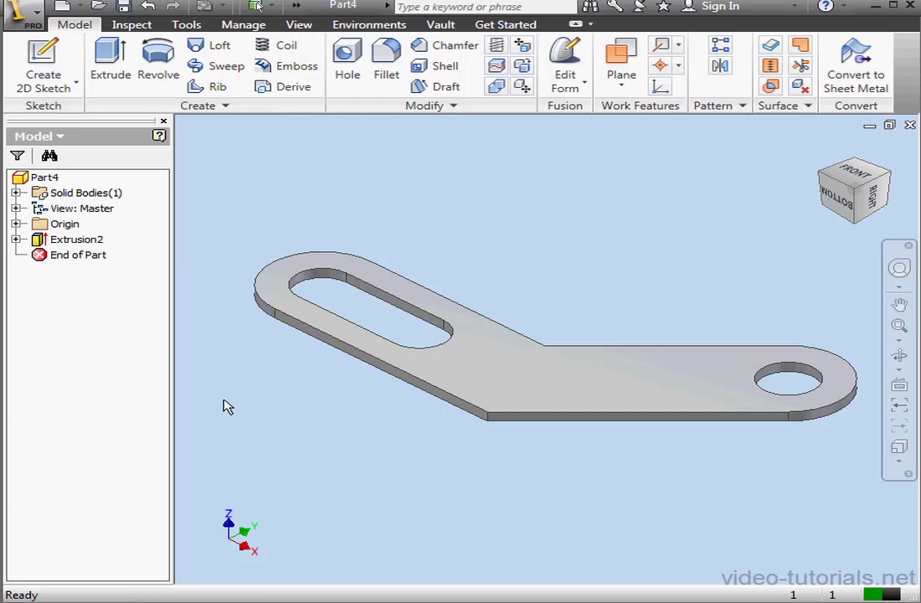
Step: Start a new sketch on the link's large front face and offset the outer outline inward by about 2.2 mm
right_click(494, 374)
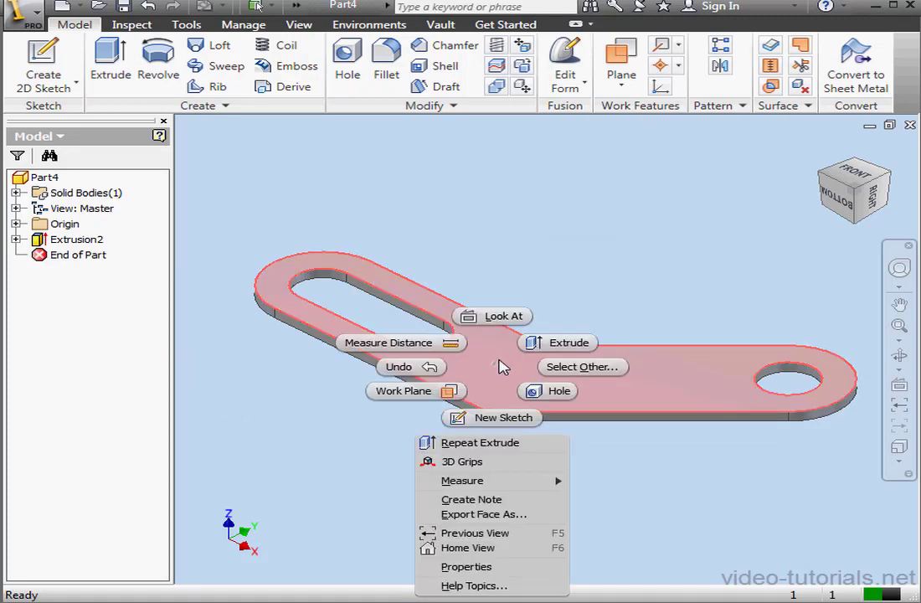
click(499, 416)
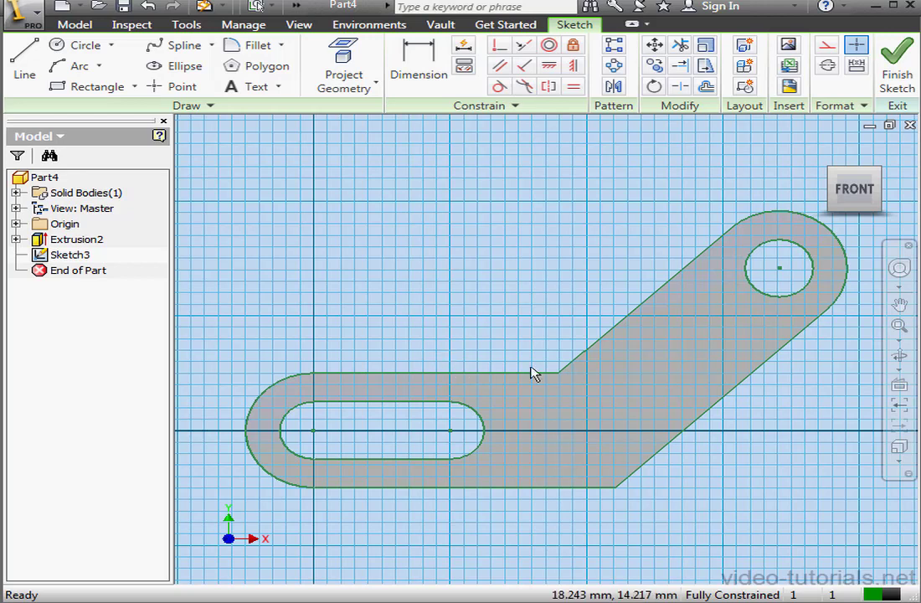
click(705, 86)
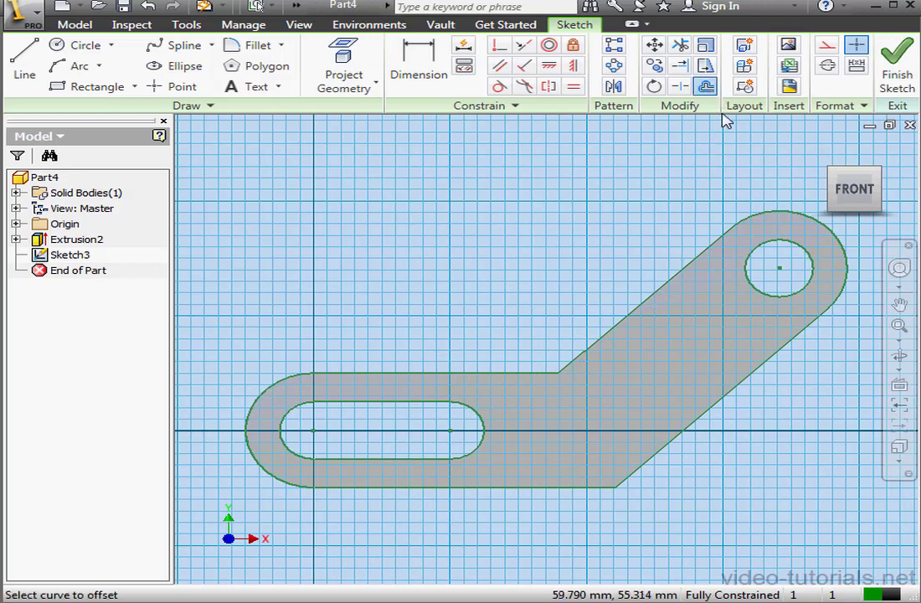
click(620, 329)
click(624, 343)
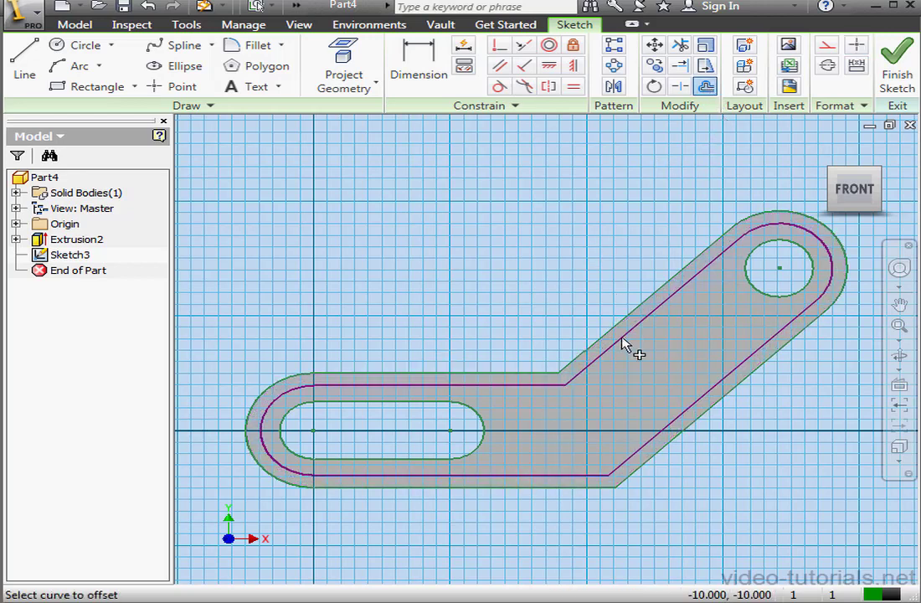
Step: Offset the slot outline outward by about 2.7 mm and the hole's circle outward by about 1.3 mm
click(487, 436)
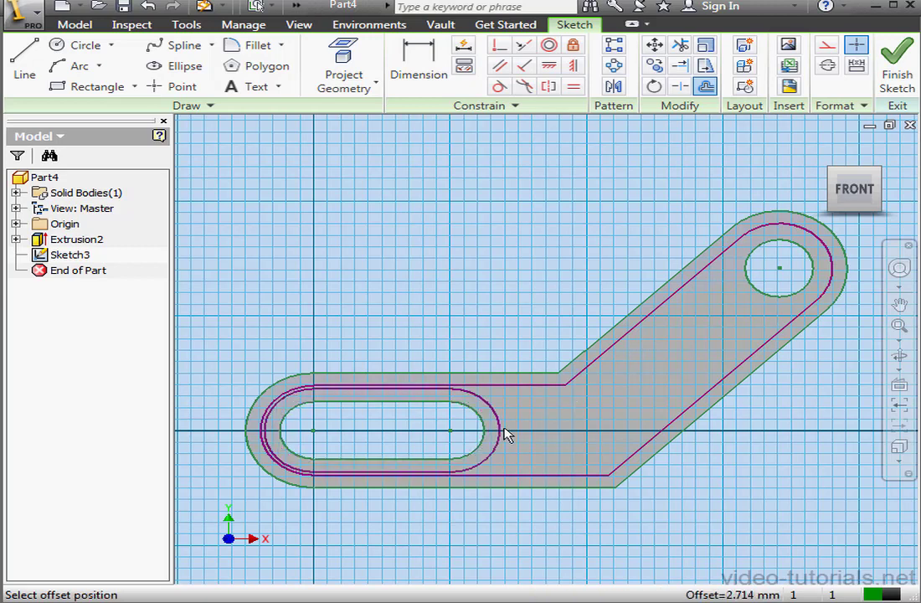
click(504, 434)
click(801, 294)
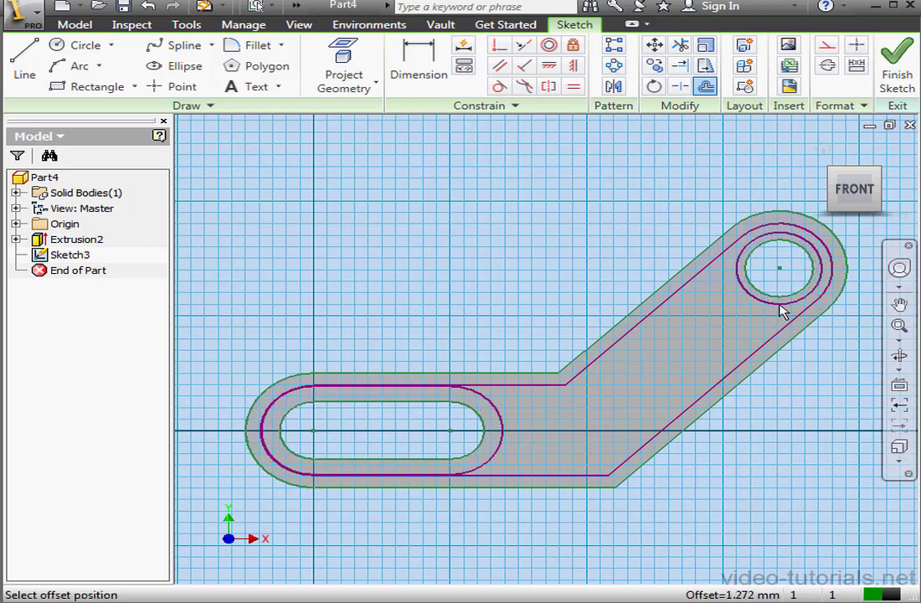
click(783, 309)
Step: Dimension the gap between the link's upper angled edge and its inward offset as 3 mm
click(411, 73)
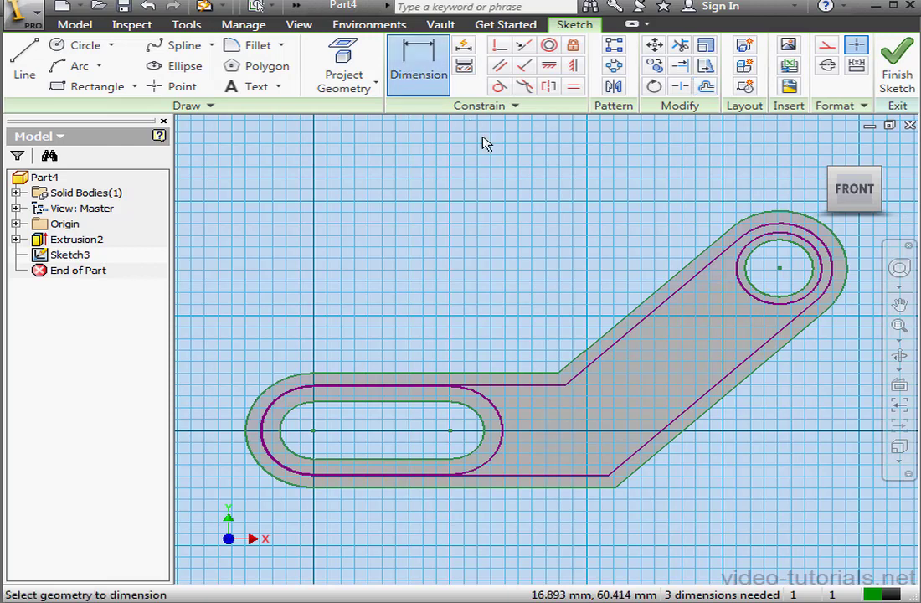
click(583, 320)
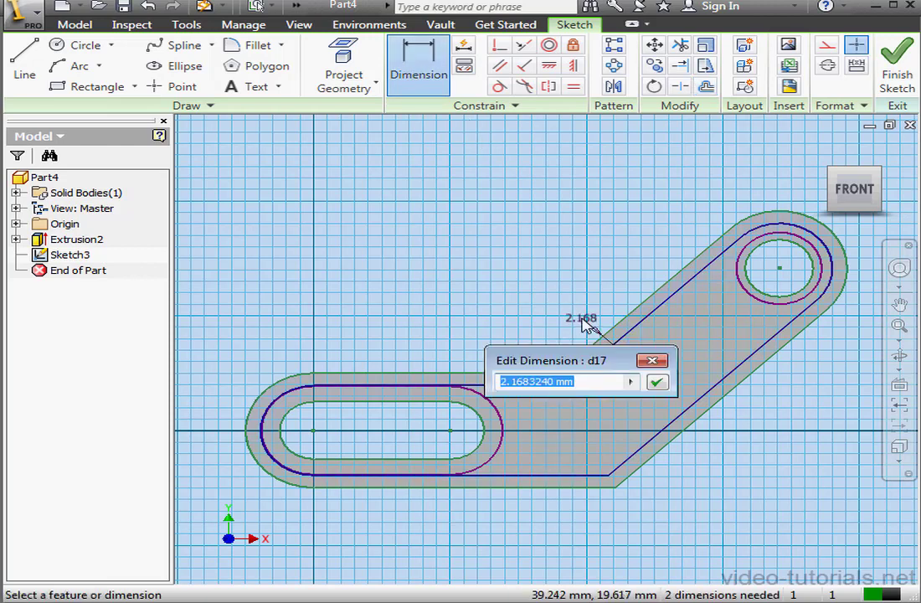
text(3)
click(657, 382)
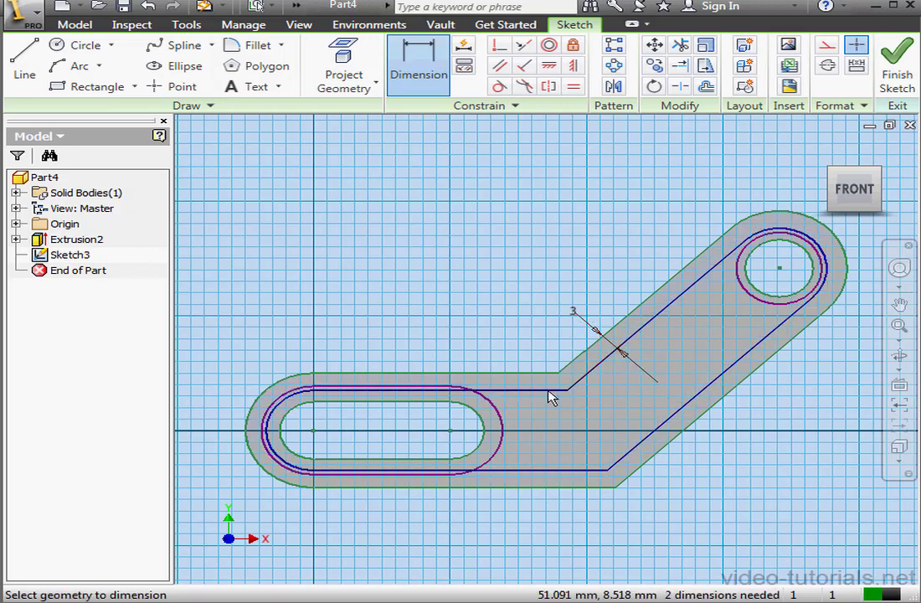
Step: Dimension the radius of the offset slot outline's inner end arc as 7.5 mm
click(502, 416)
click(506, 362)
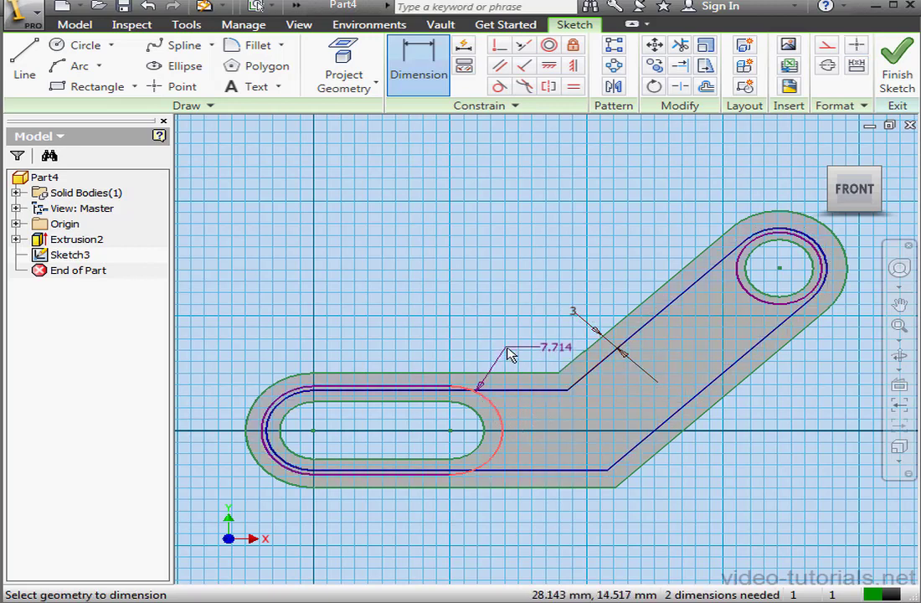
click(509, 353)
drag(498, 404, 441, 410)
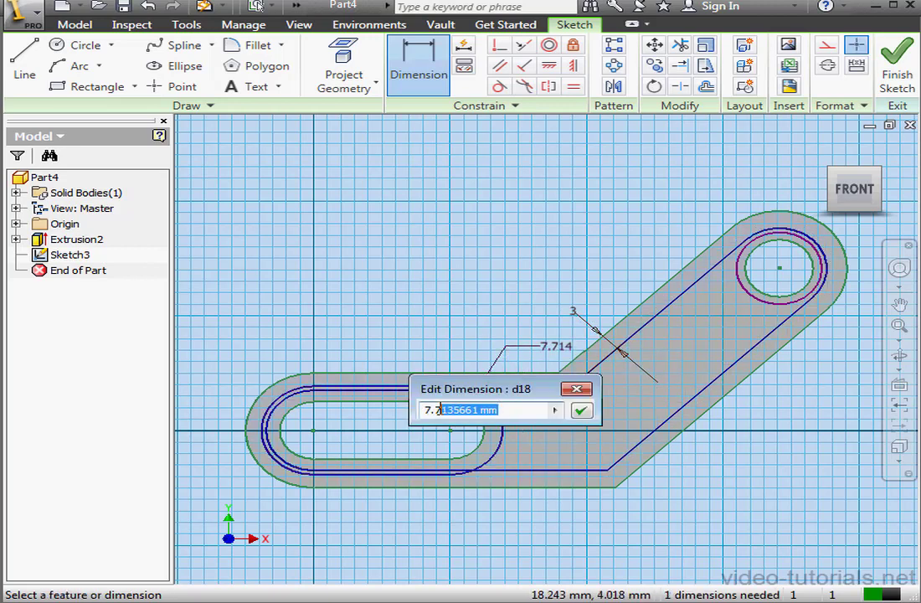
text(5)
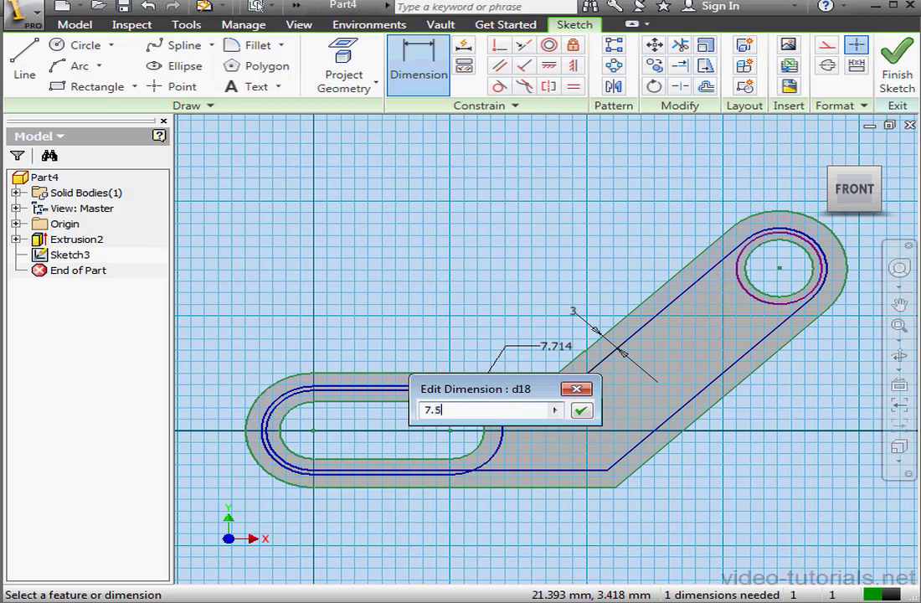
key(Return)
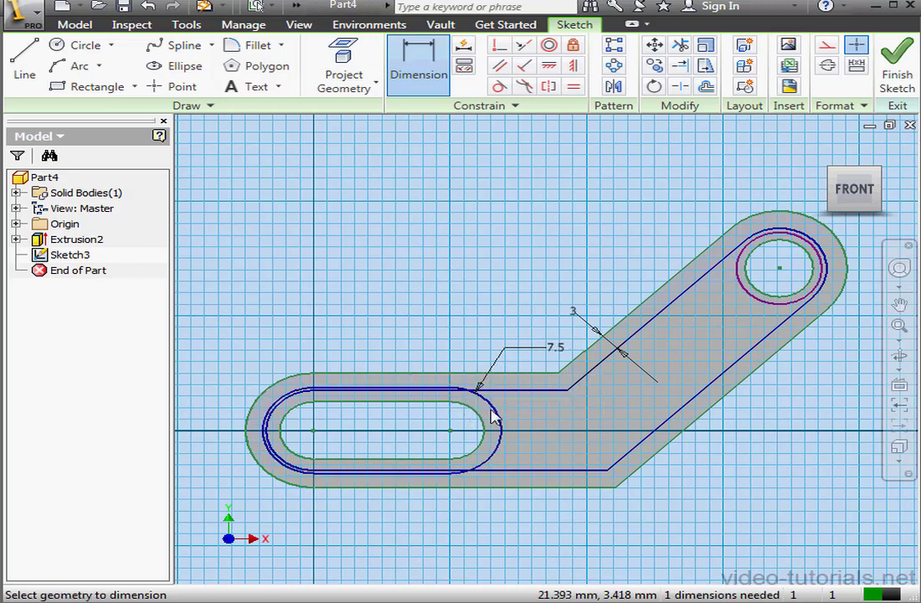
Step: Dimension the diameter of the offset circle around the hole as 15 mm
click(798, 306)
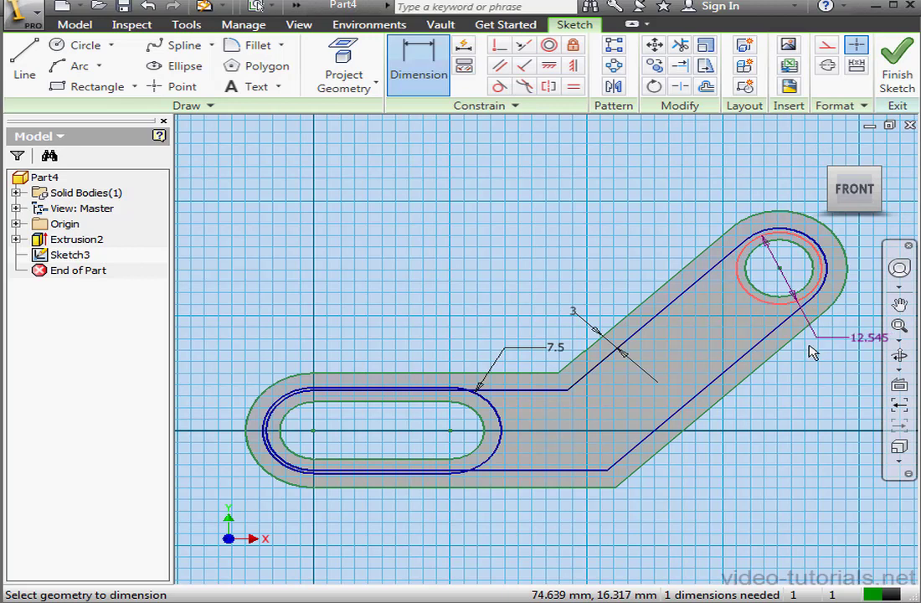
click(810, 350)
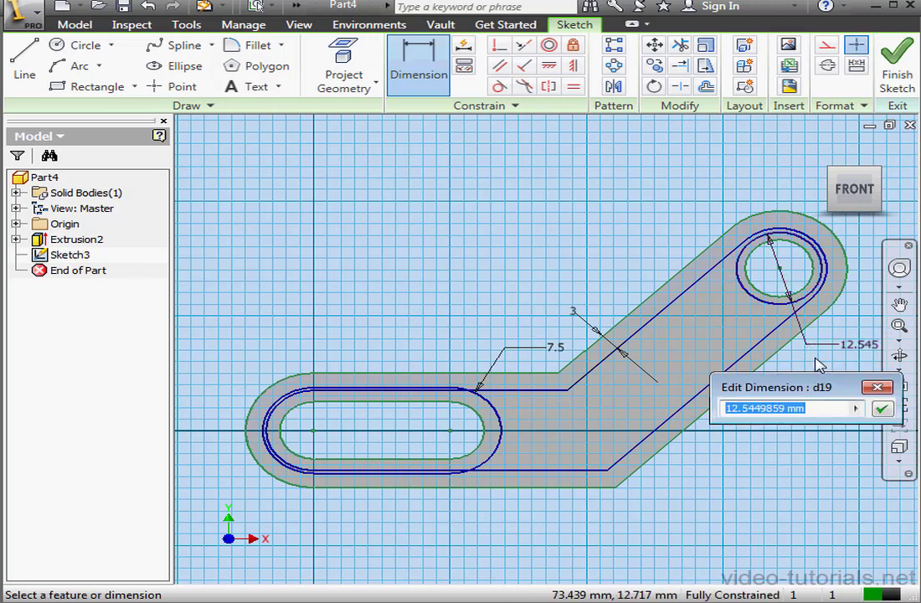
text(15)
key(Return)
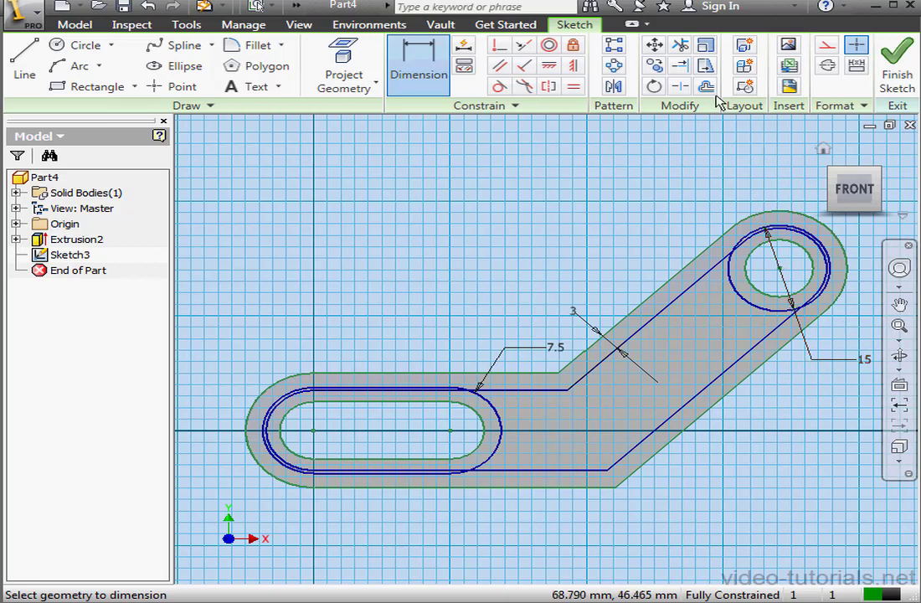
Step: Trim the overlapping offset curves around the slot, keeping only the inner end arc between the upper and lower offset lines
click(680, 45)
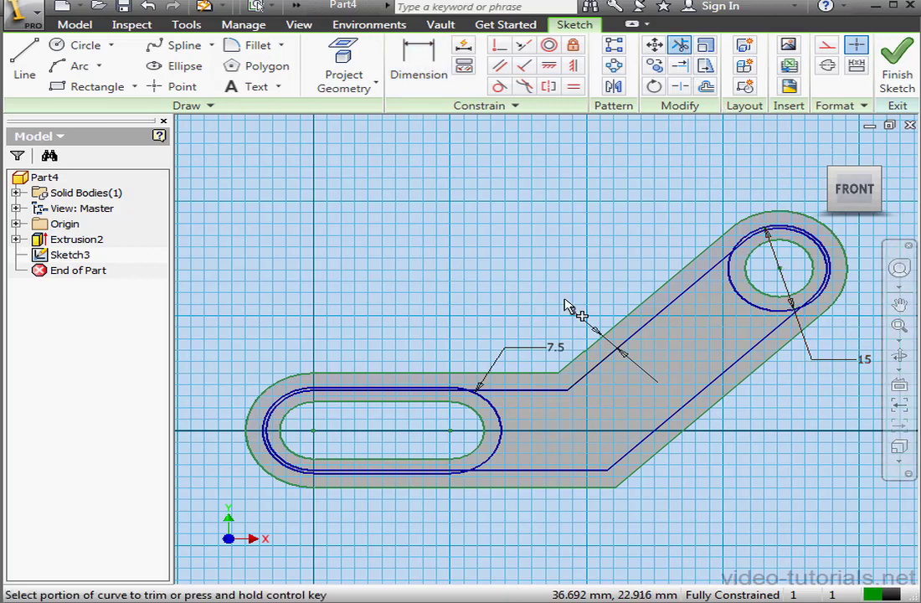
click(406, 390)
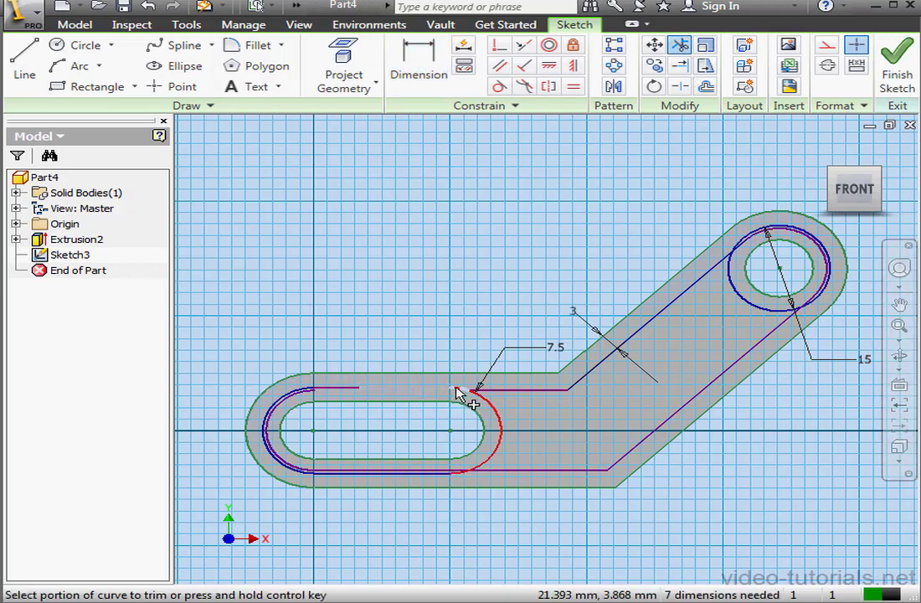
click(335, 390)
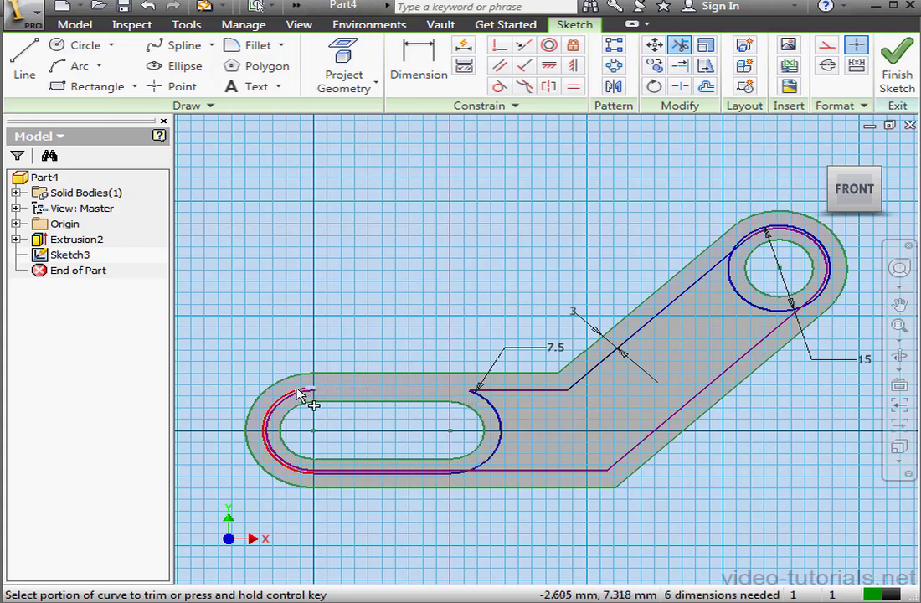
click(287, 415)
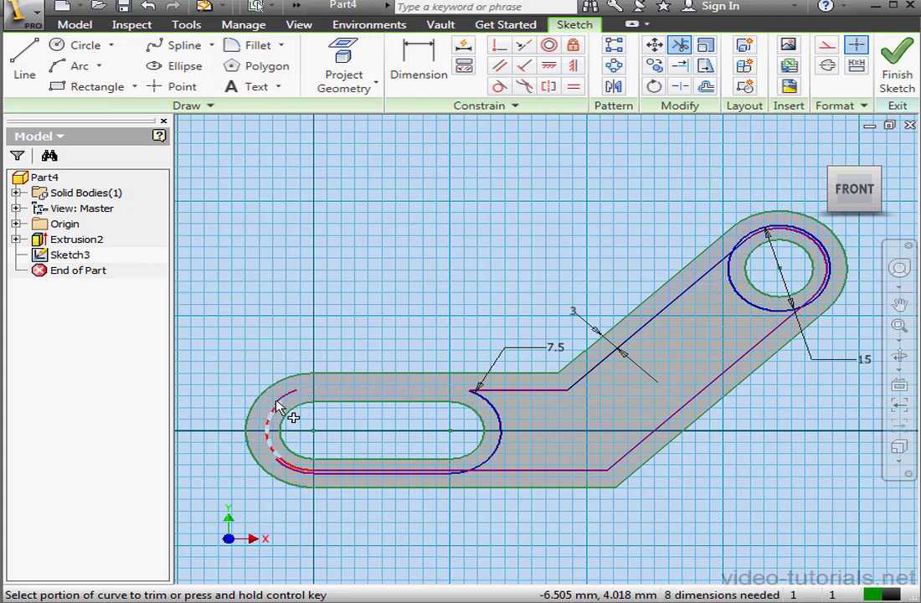
click(276, 439)
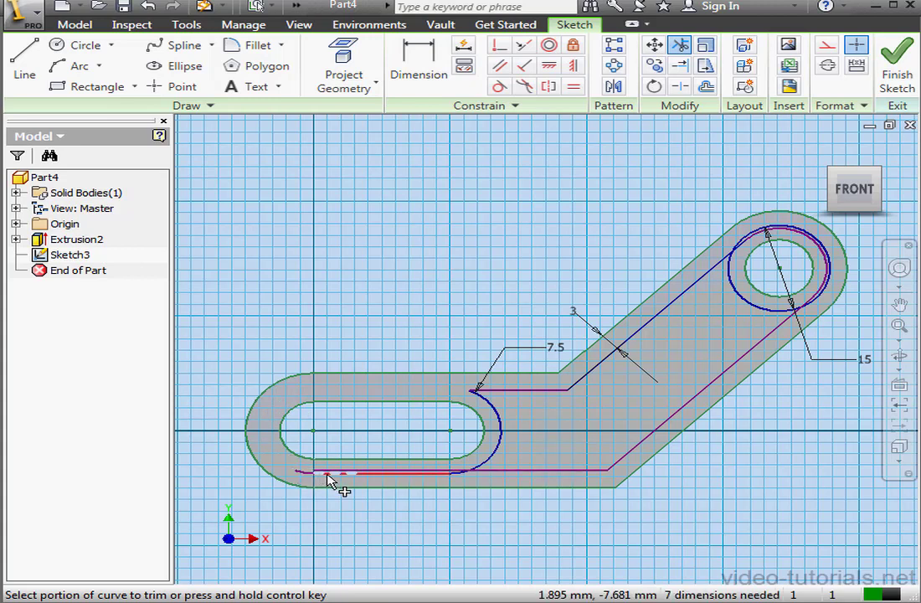
click(305, 473)
click(356, 474)
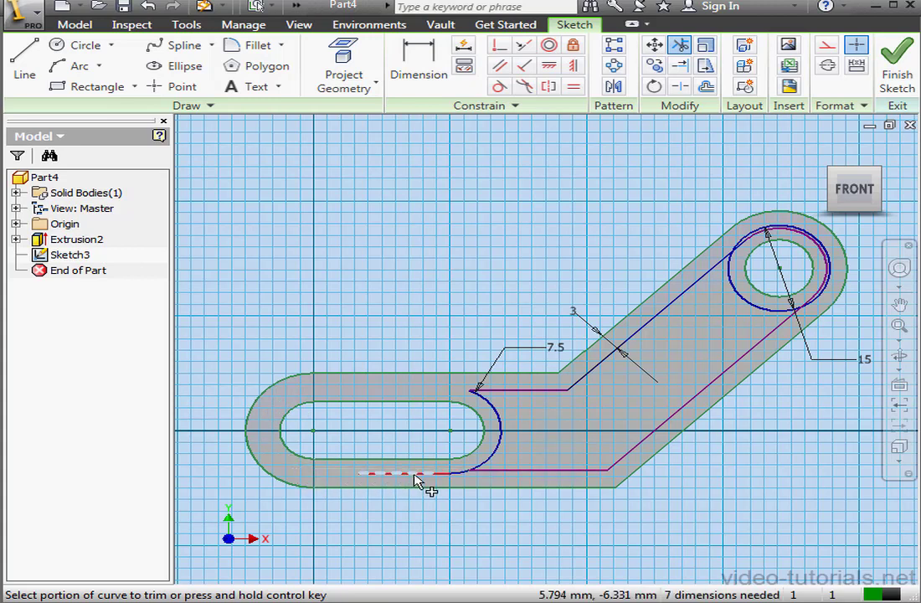
click(422, 475)
click(450, 473)
click(459, 472)
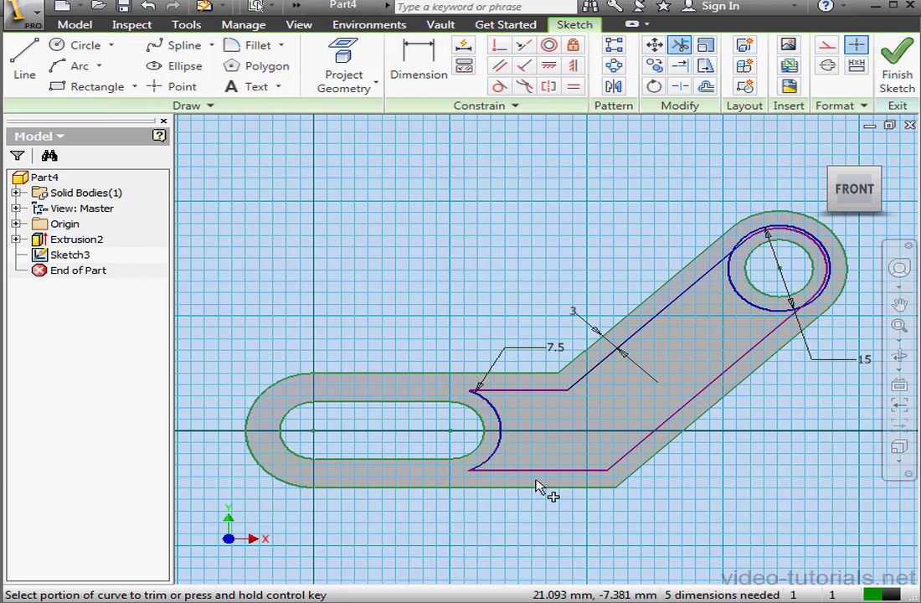
Step: Trim the overlapping offset curves around the hole, keeping only the arc that faces the link body between the two angled offset lines
click(813, 299)
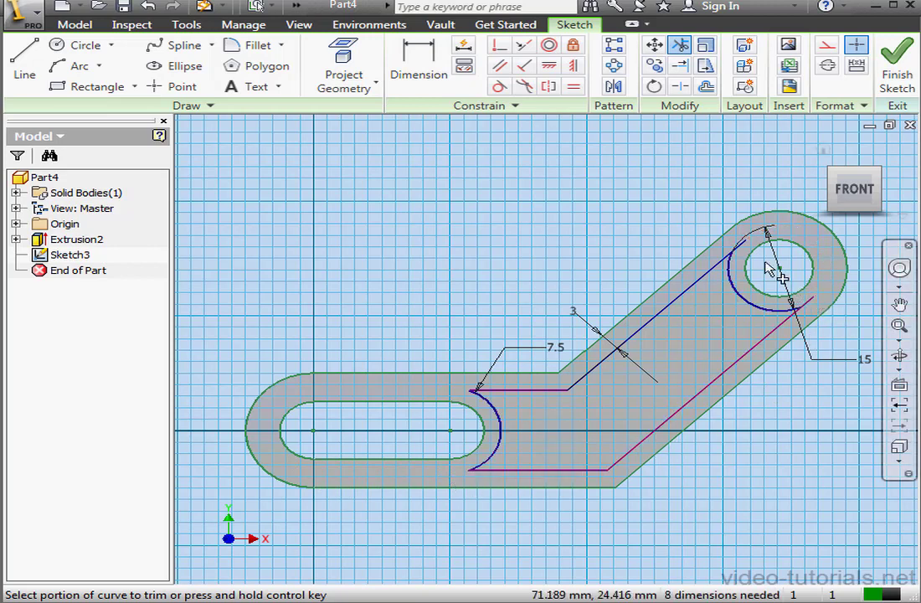
click(744, 247)
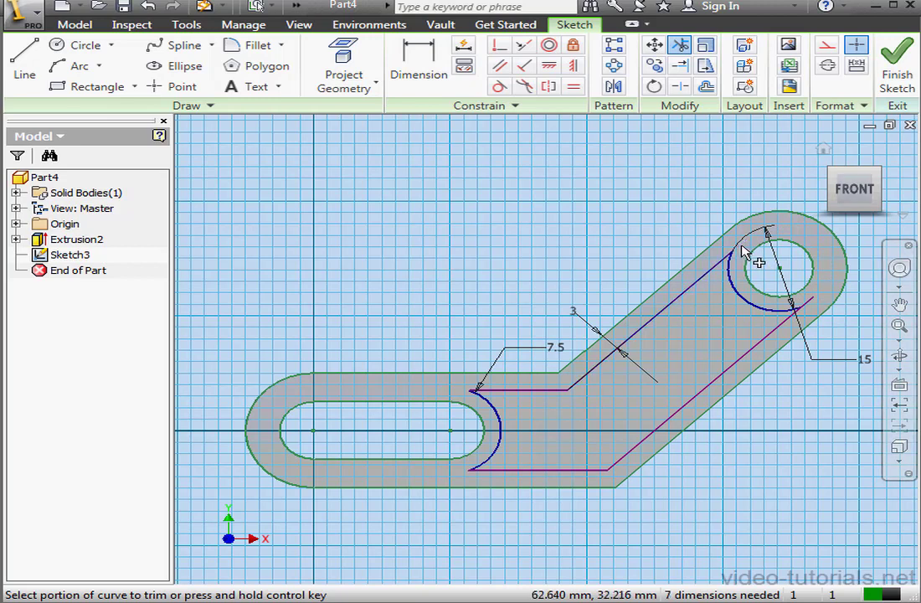
click(824, 307)
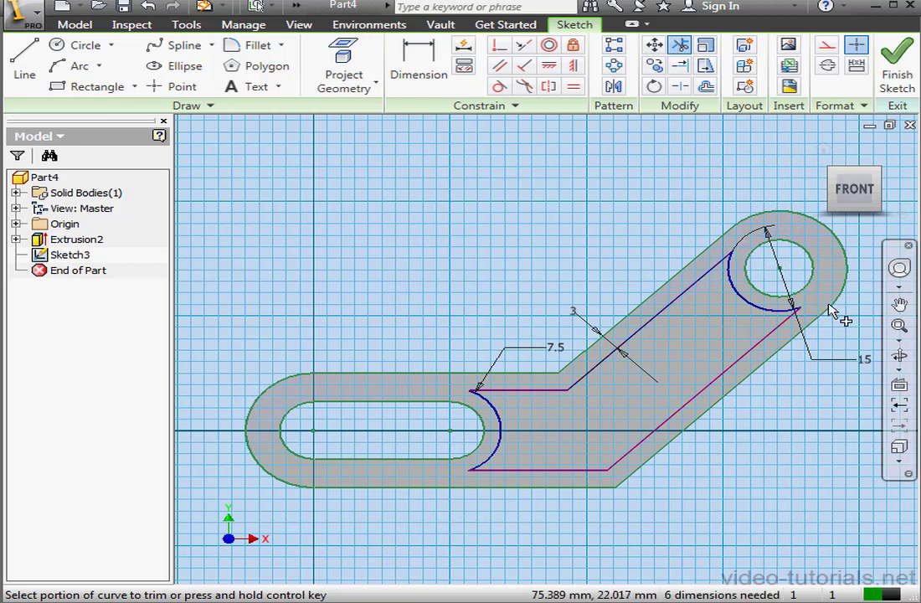
Step: Fillet the four corners where the inner profile's end arcs meet the offset lines with a 2 mm radius
click(251, 45)
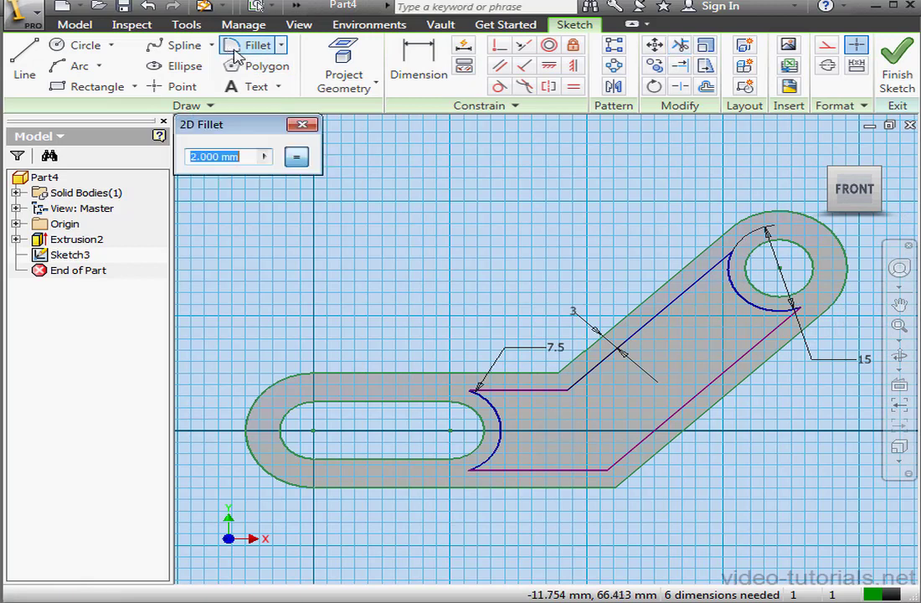
click(495, 408)
click(502, 390)
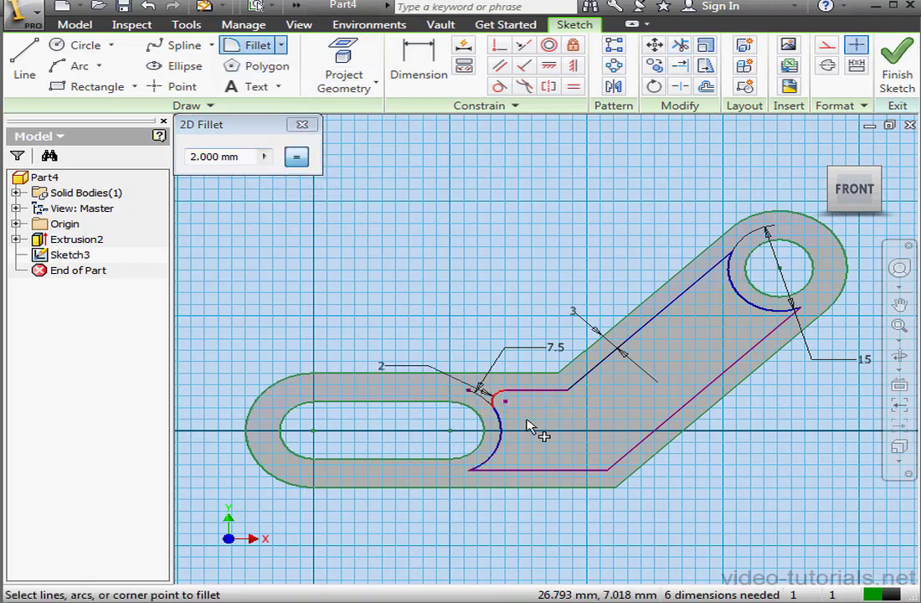
click(486, 464)
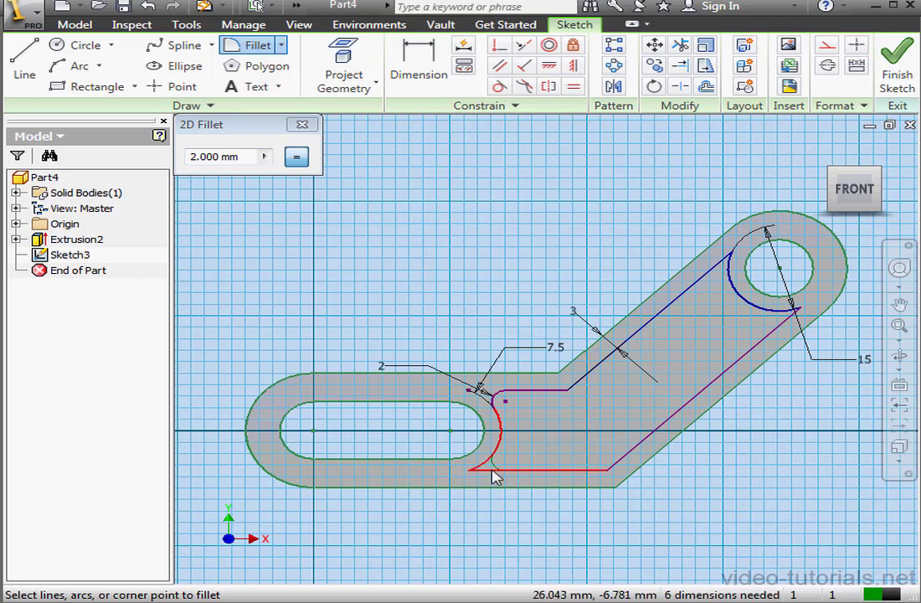
click(494, 471)
click(783, 329)
click(785, 310)
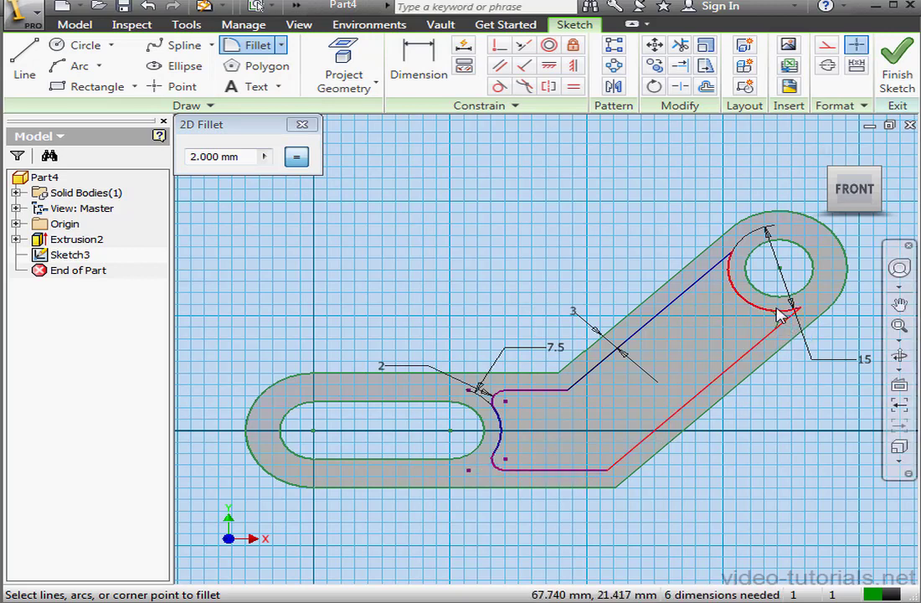
click(706, 282)
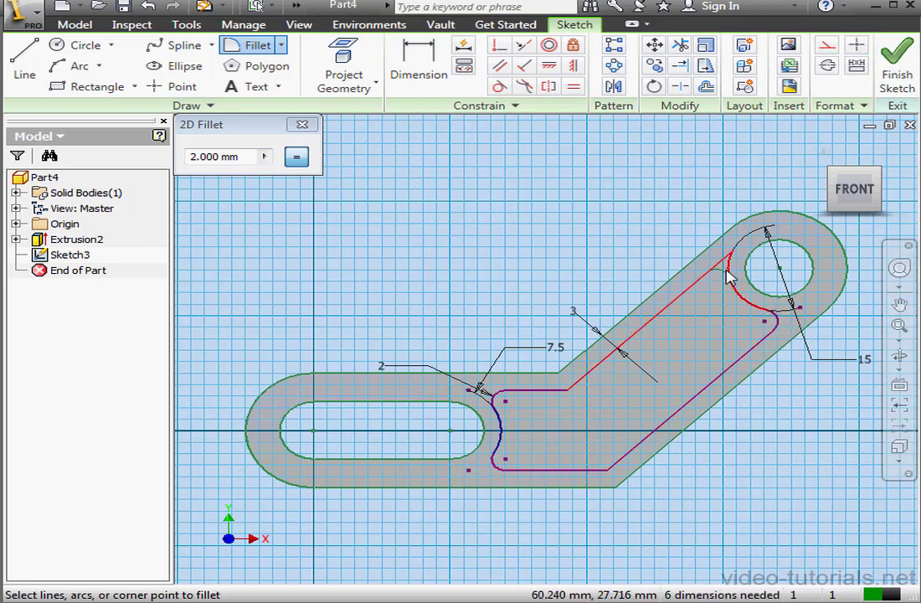
click(729, 282)
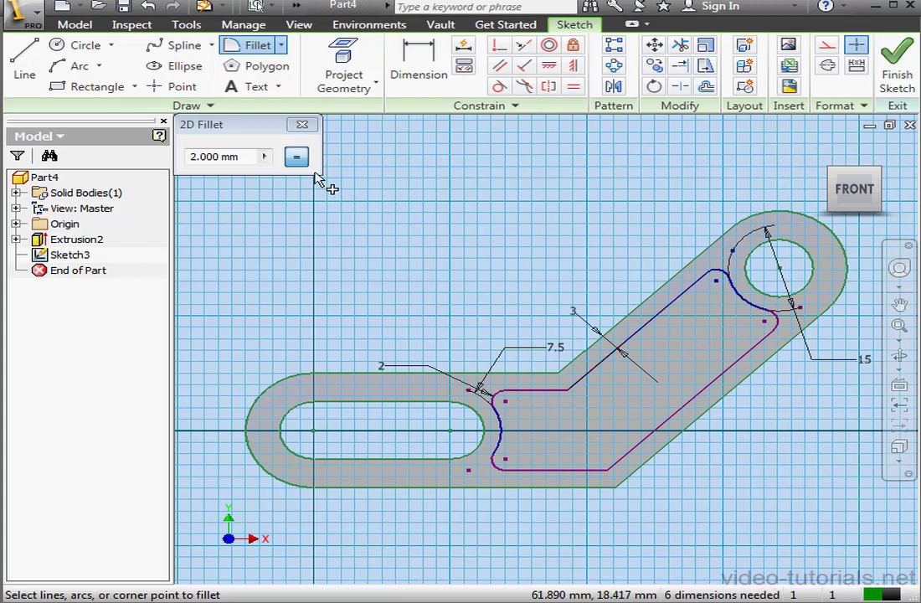
click(302, 124)
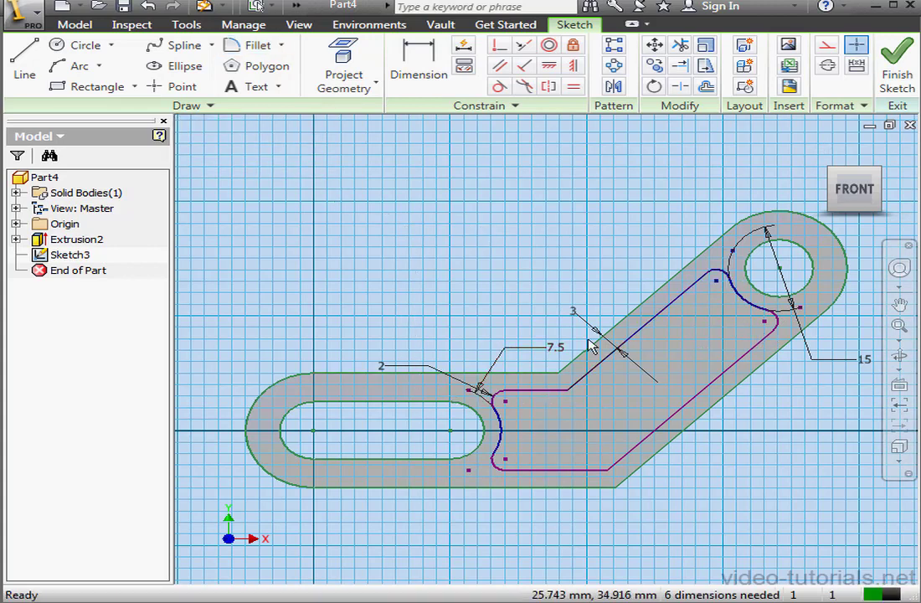
Step: Dimension the gap between the link's lower angled edge and the inner profile's lower angled line as 3 mm
click(420, 64)
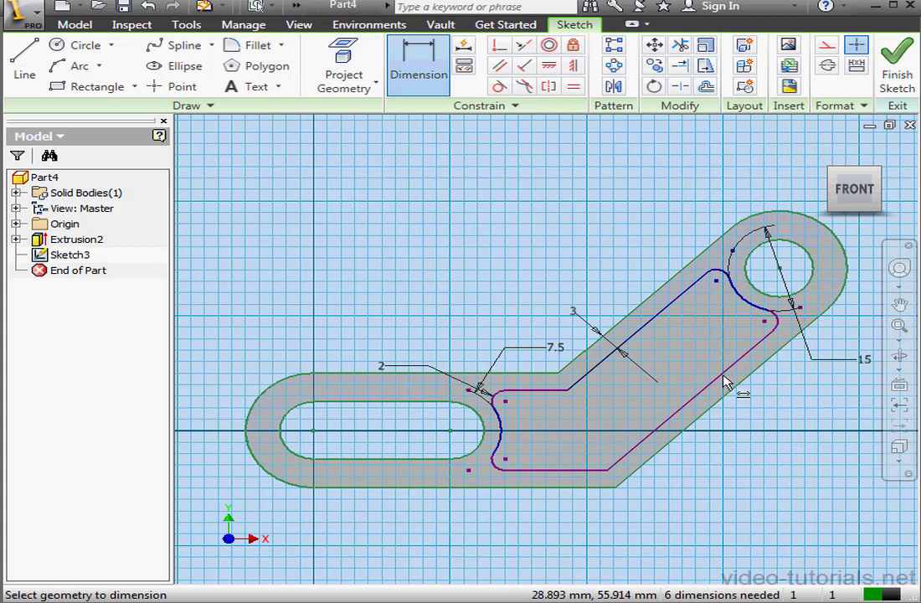
click(723, 377)
click(733, 390)
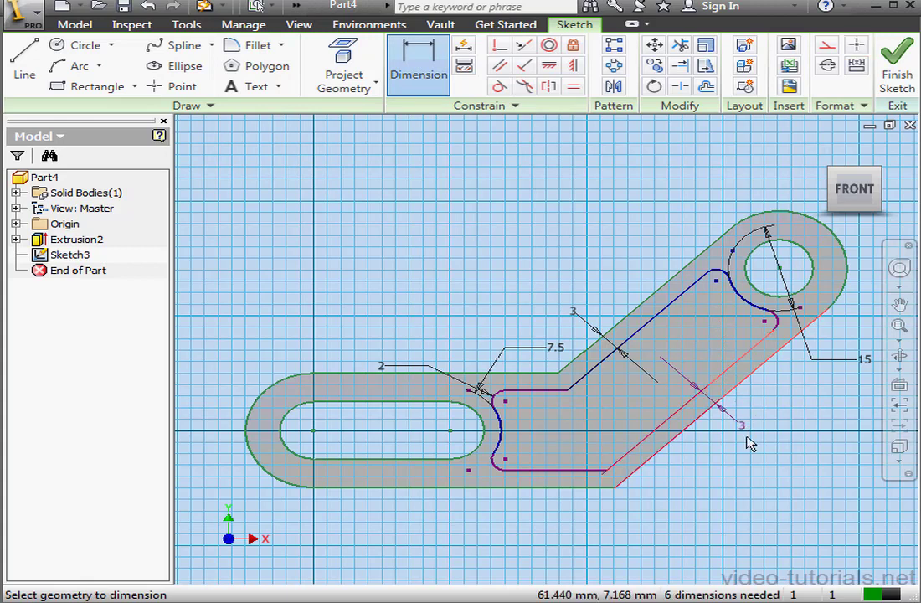
click(737, 444)
text(3)
click(817, 390)
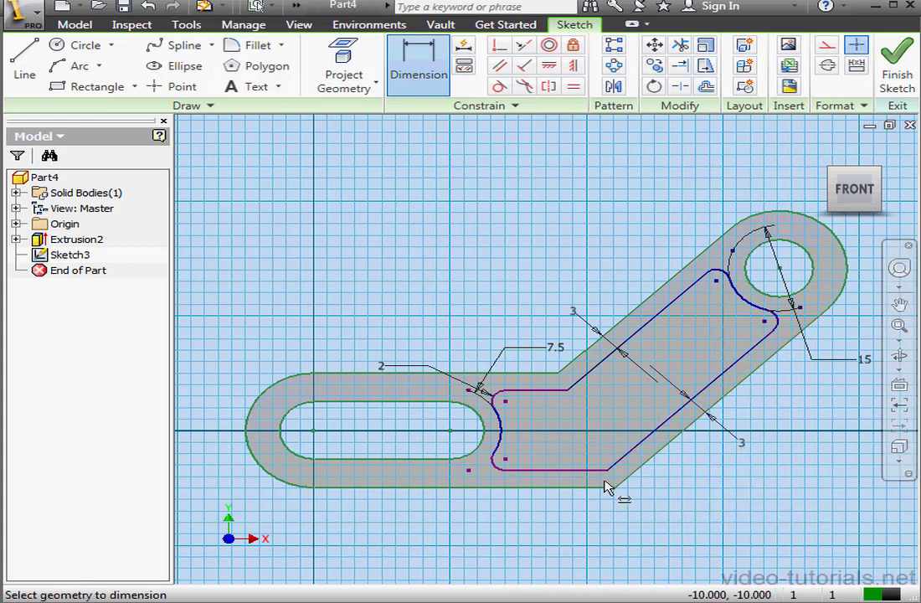
Step: Dimension the gap between the link's bottom horizontal edge and the inner profile's bottom line as 3 mm
click(584, 475)
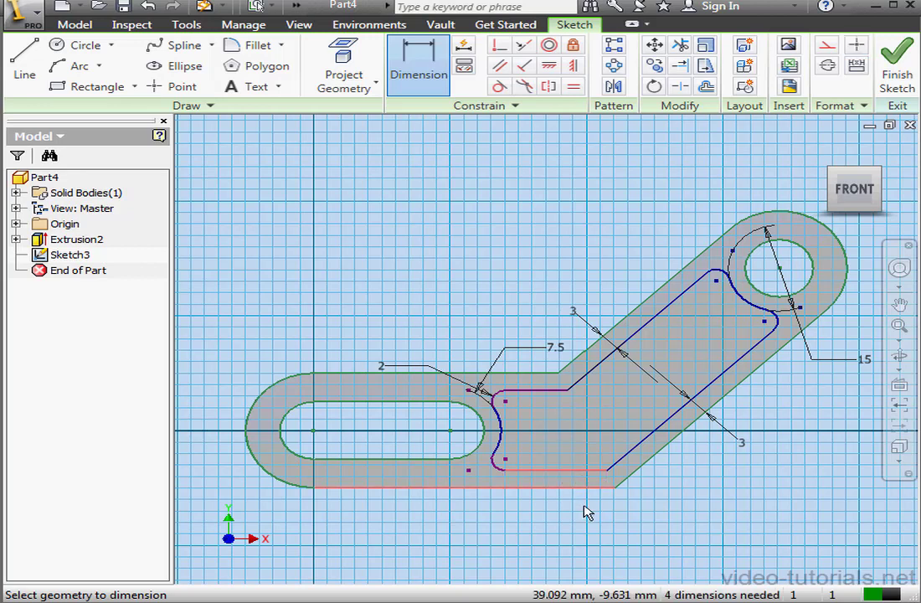
click(586, 487)
click(591, 516)
click(658, 570)
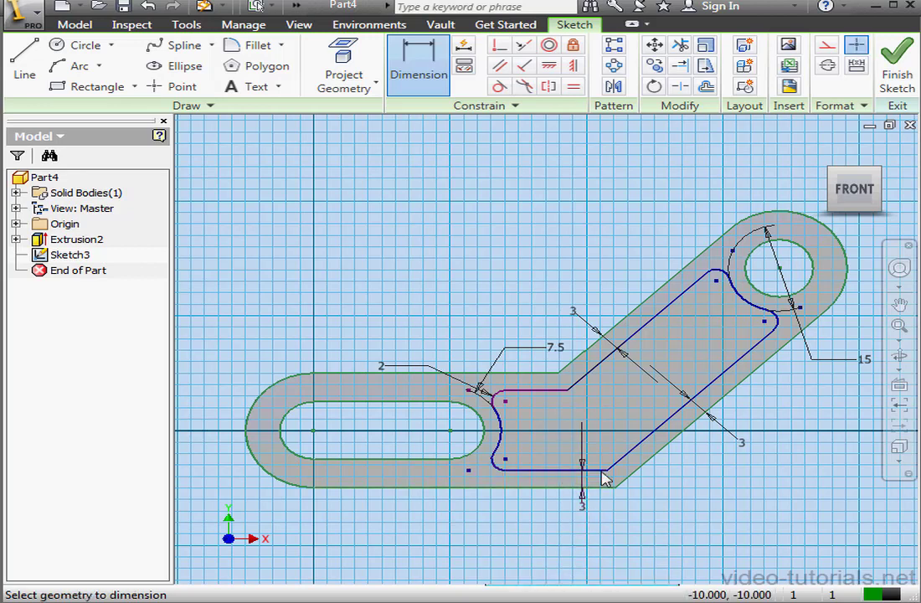
Step: Dimension the gap between the link's upper horizontal edge and the inner profile's upper line as 3 mm, and finish the sketch
click(546, 392)
click(541, 376)
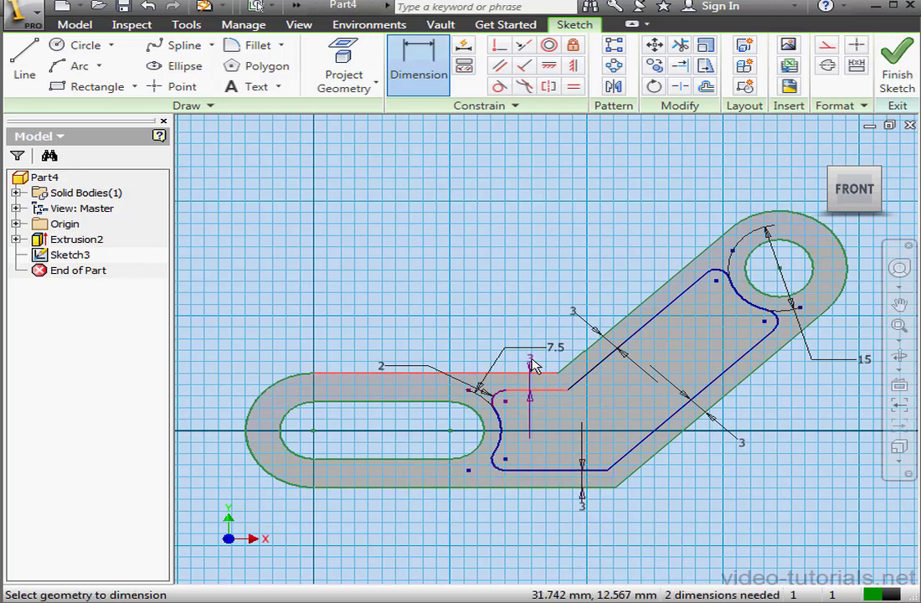
click(533, 363)
click(606, 364)
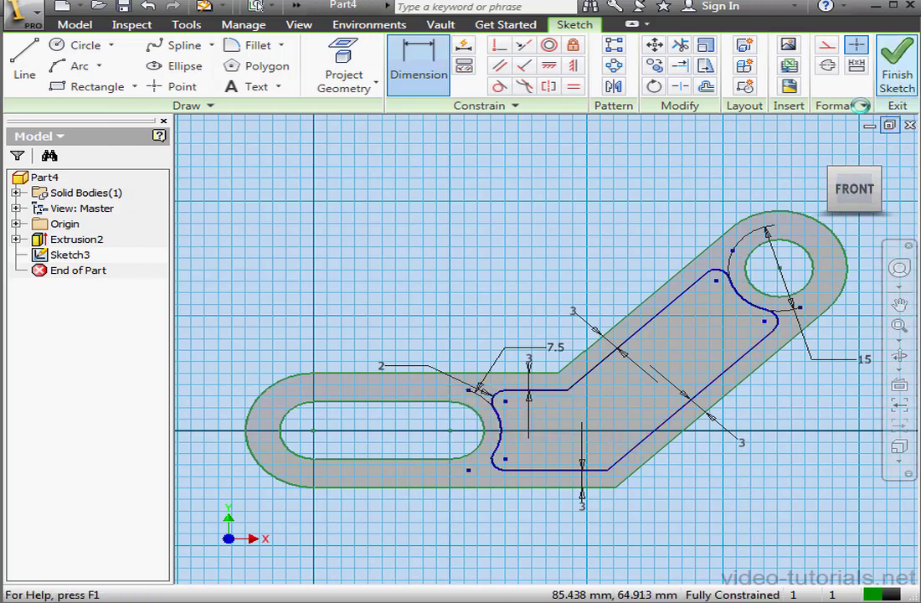
click(897, 67)
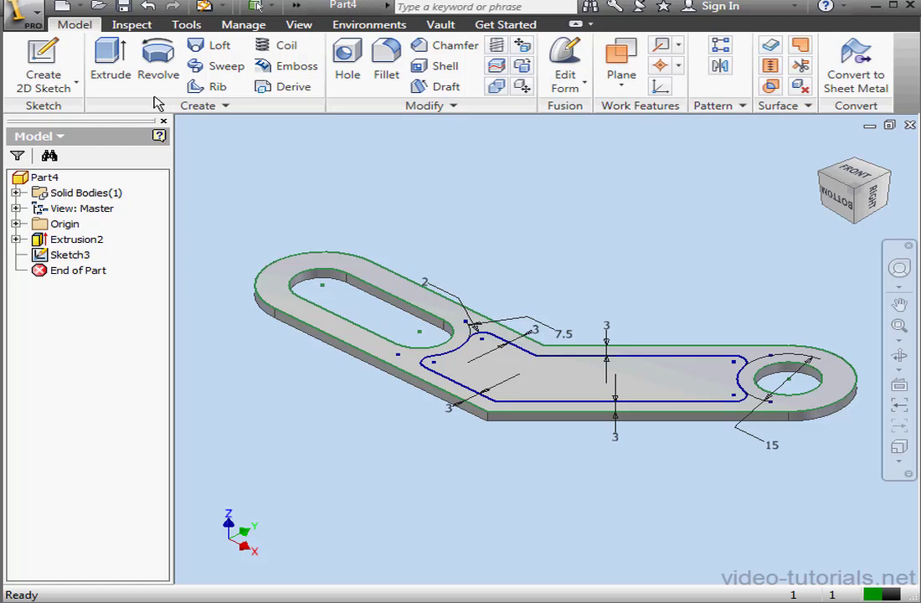
Step: Extrude the inner profile as a cut 1 mm deep into the link's face
click(111, 55)
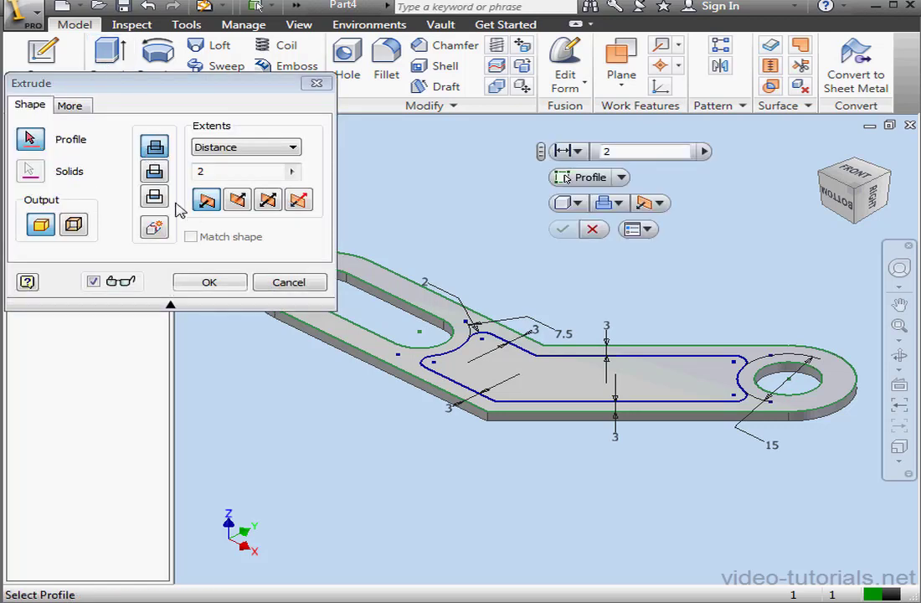
click(531, 391)
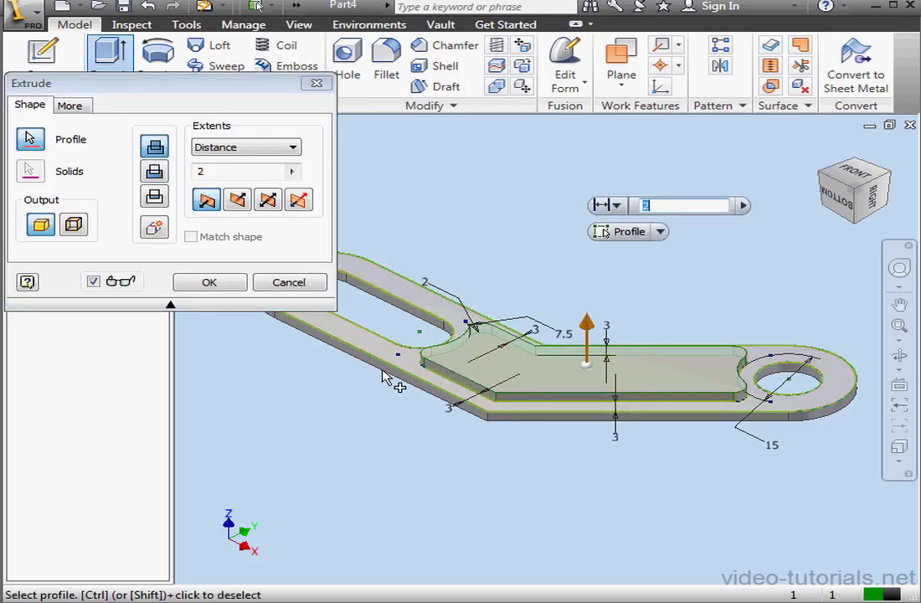
click(155, 171)
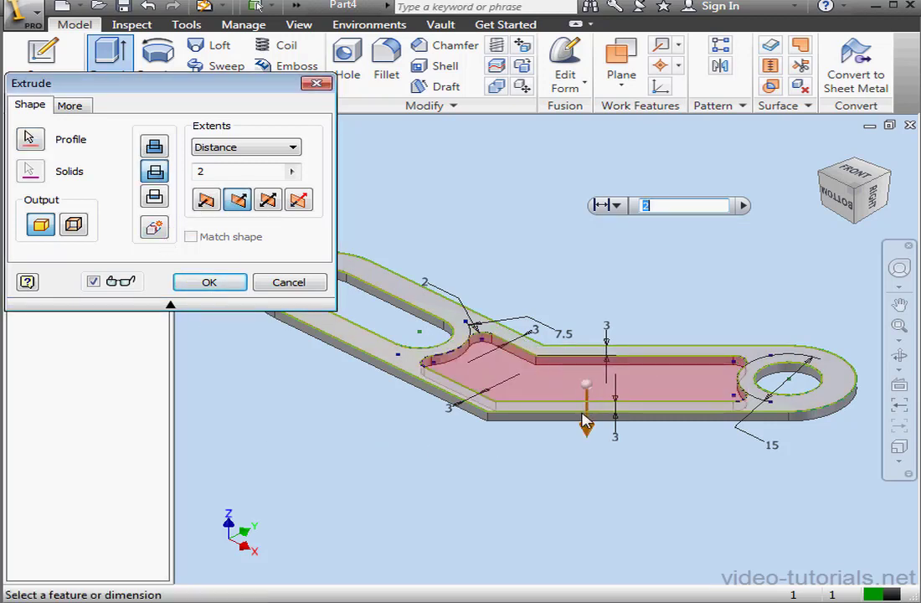
click(205, 171)
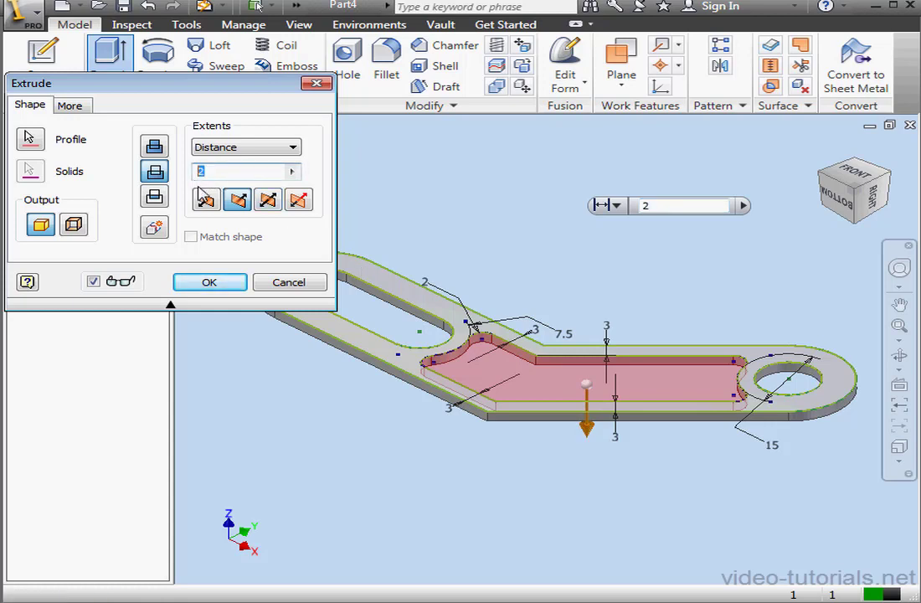
text(1)
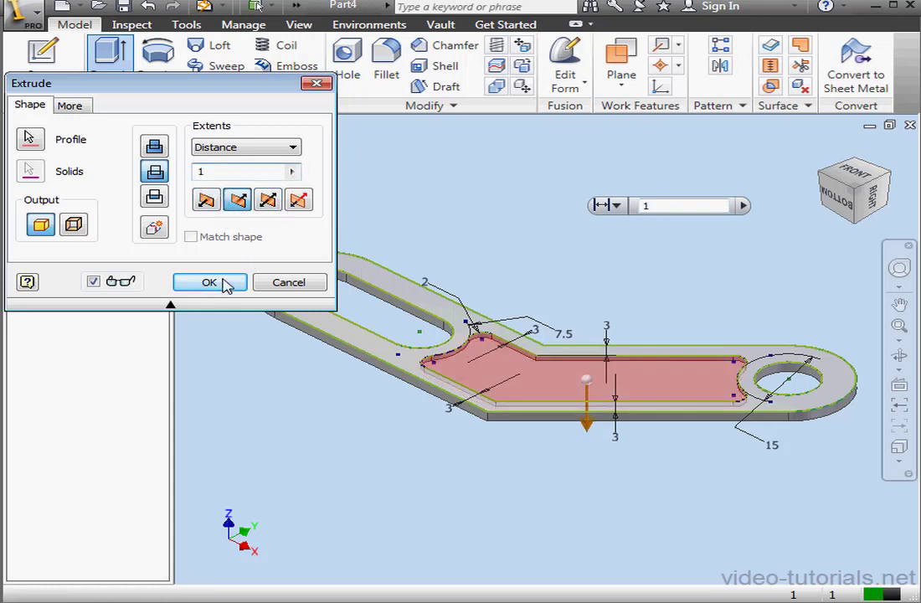
click(210, 283)
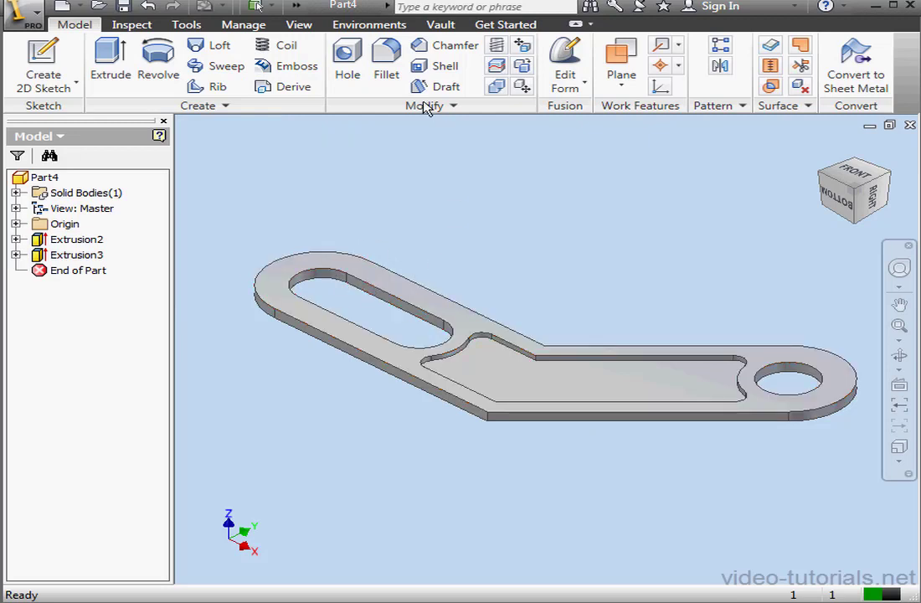
Step: Fillet the upper edge loops of the slot, outer contour, pocket and hole with a 1 mm radius, using loop selection
click(385, 62)
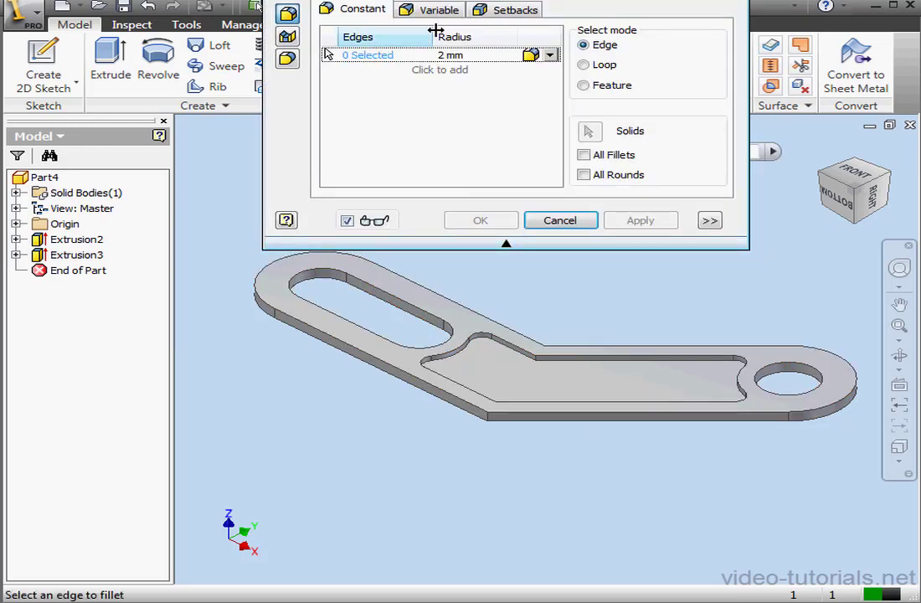
drag(457, 0, 462, 0)
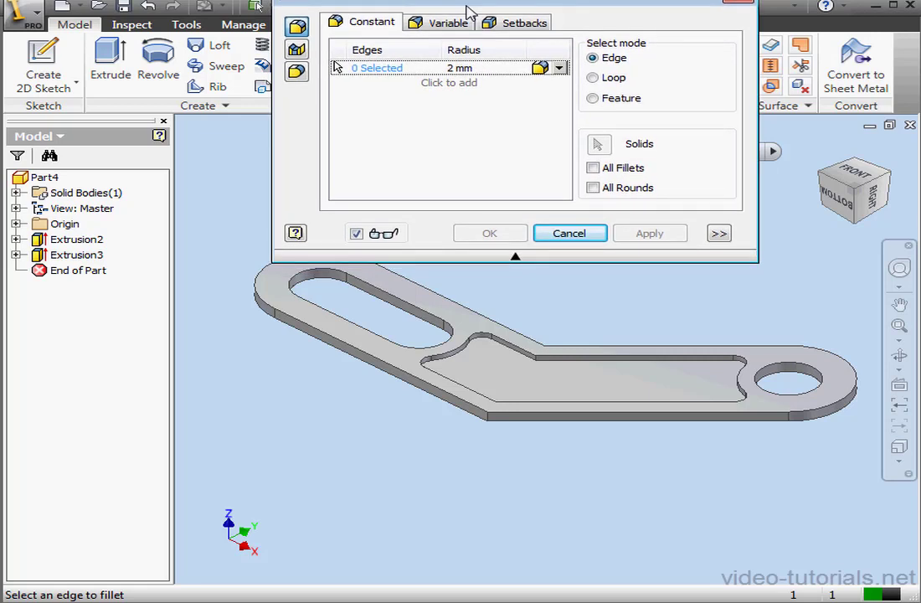
click(468, 68)
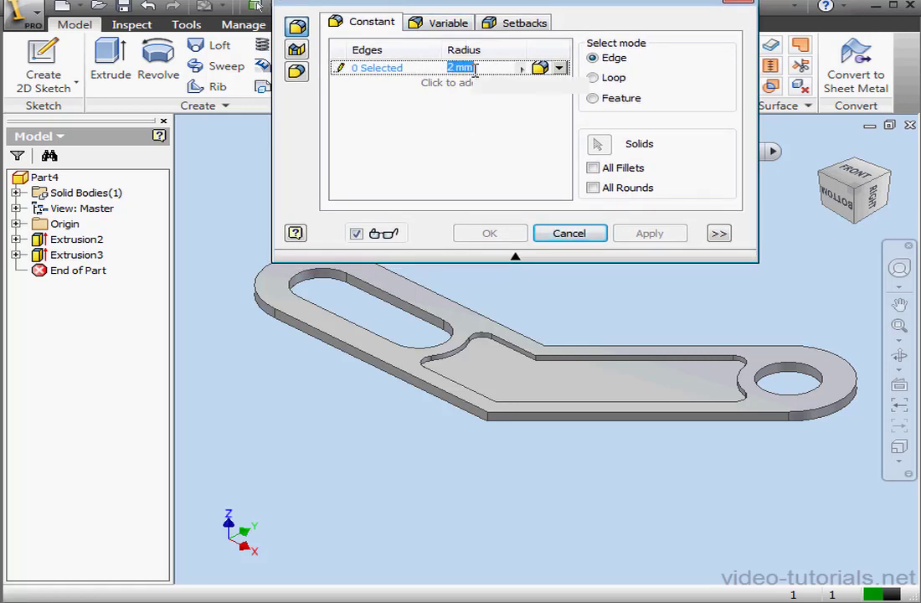
text(1)
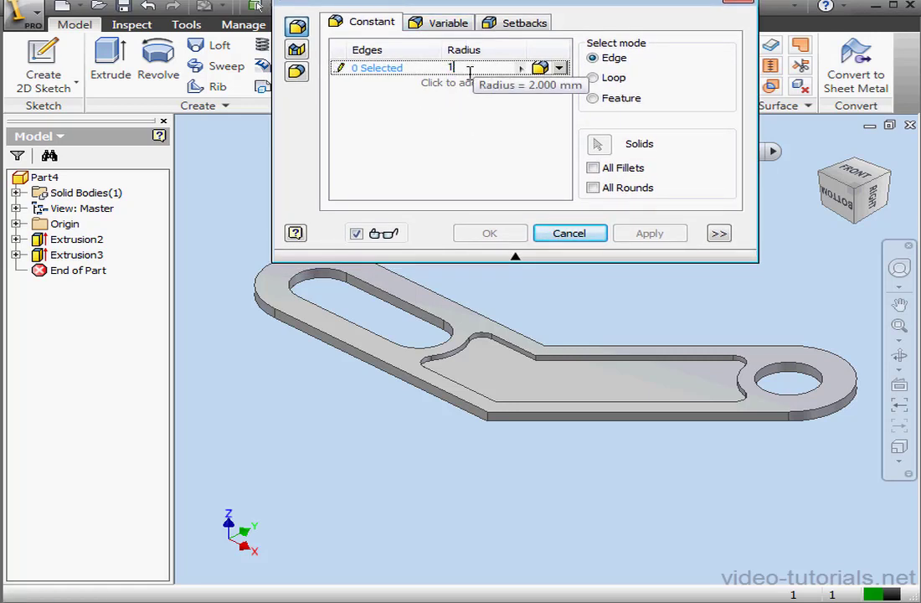
click(594, 78)
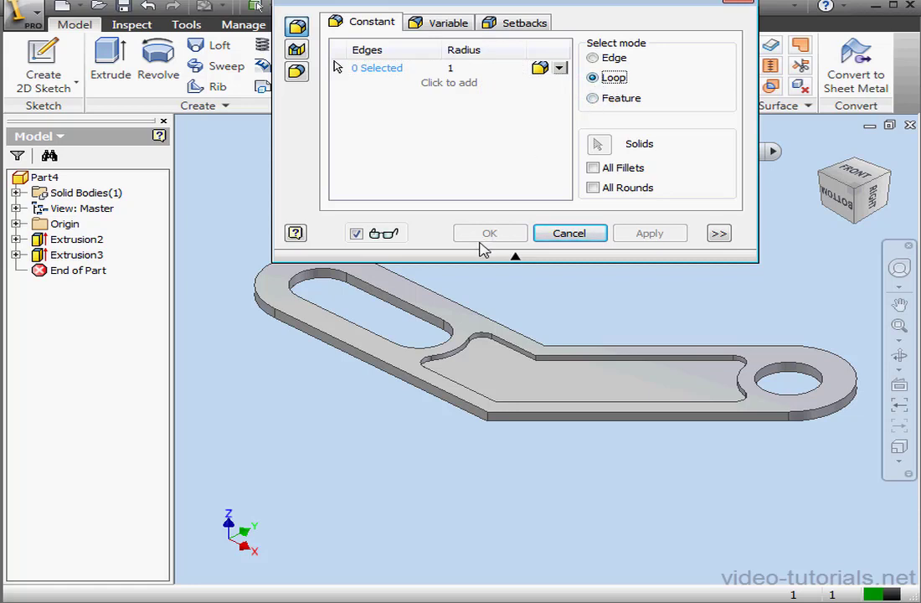
click(421, 311)
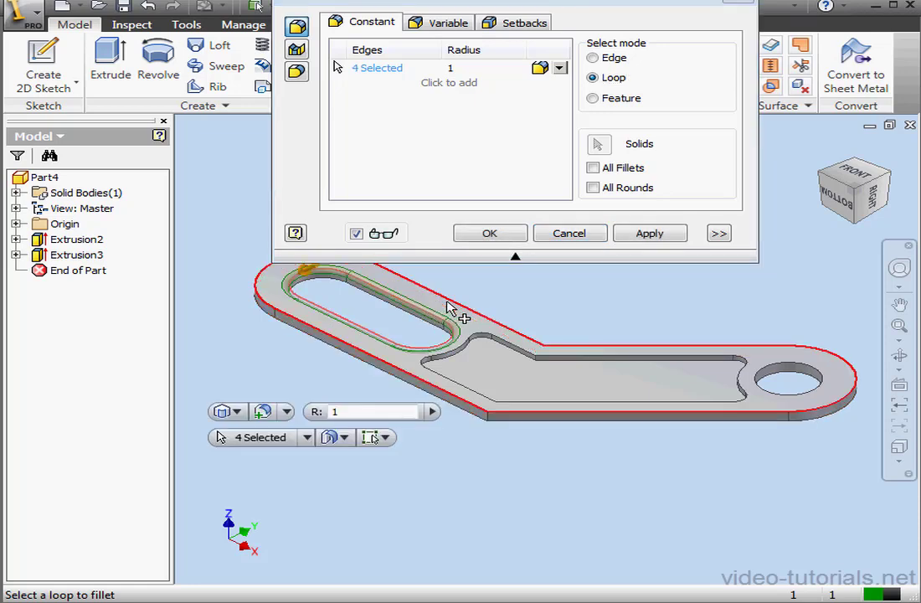
click(449, 307)
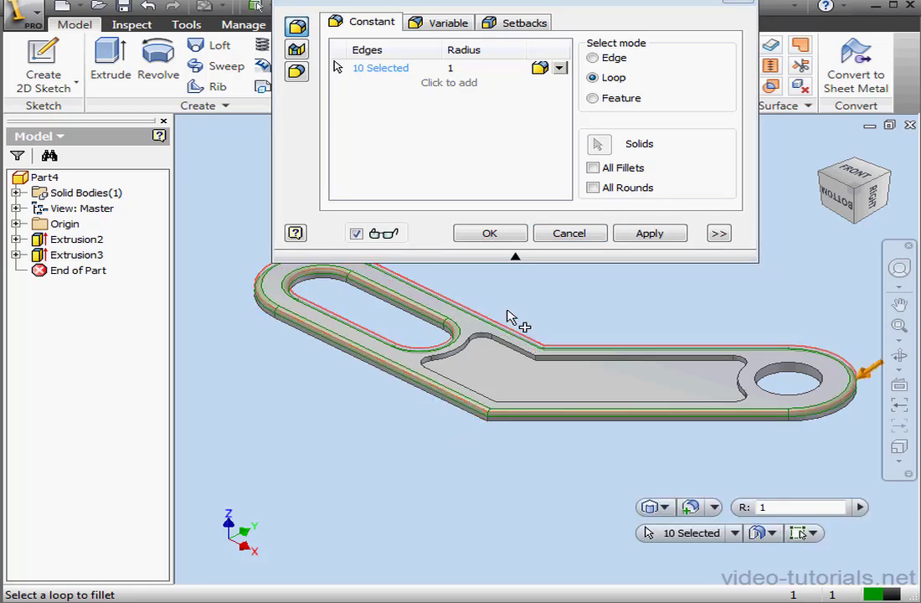
click(566, 361)
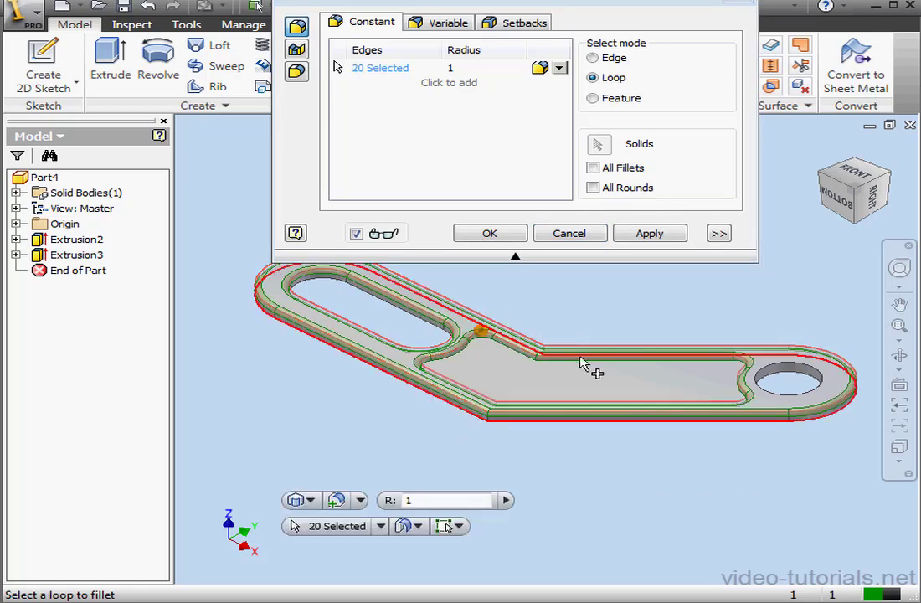
click(796, 407)
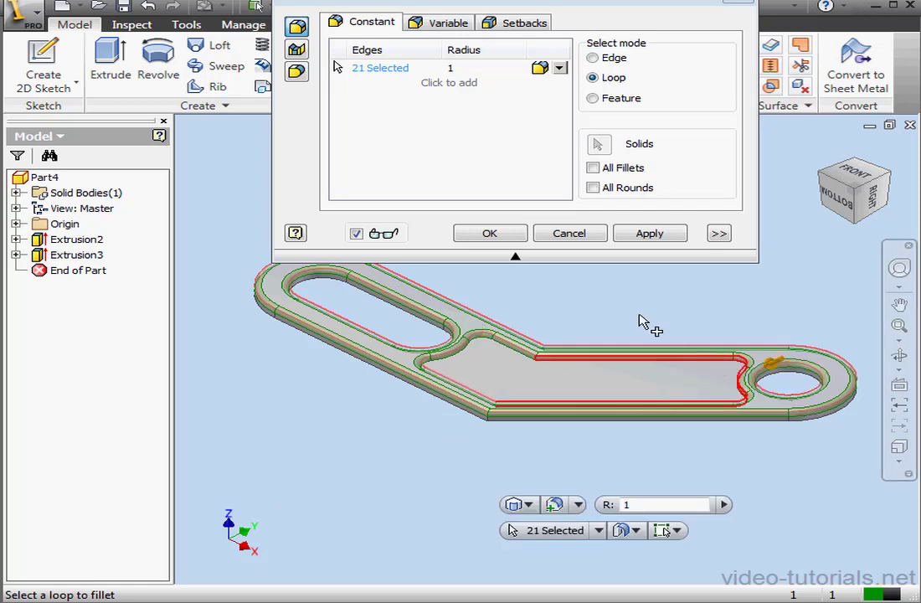
click(490, 233)
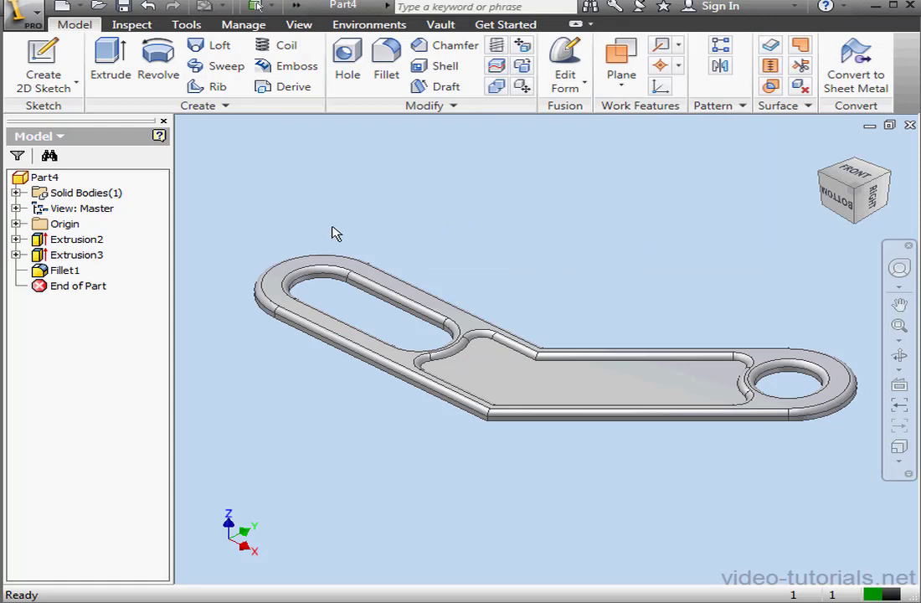
Step: Edit the existing edge fillet and set its radius to 0.75 mm
double_click(52, 271)
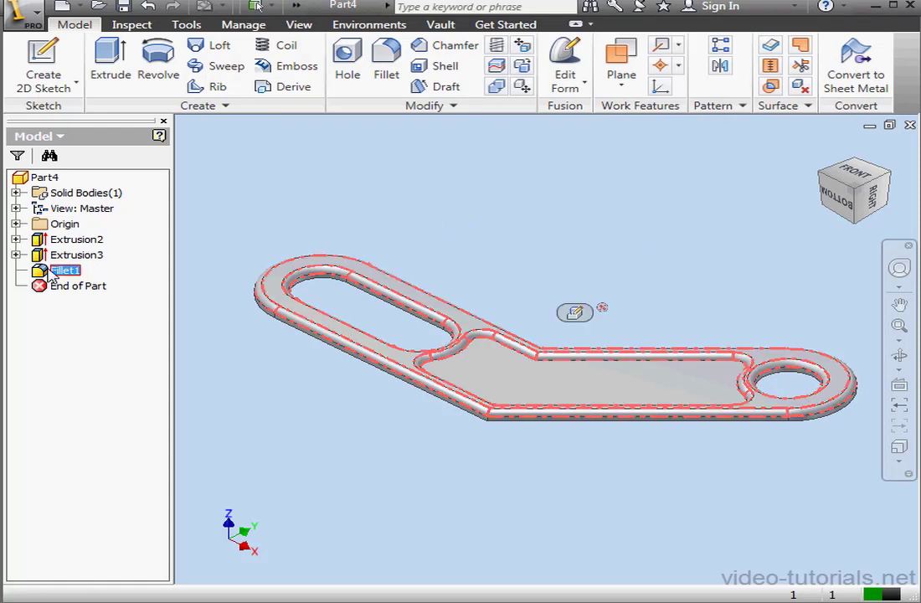
click(466, 72)
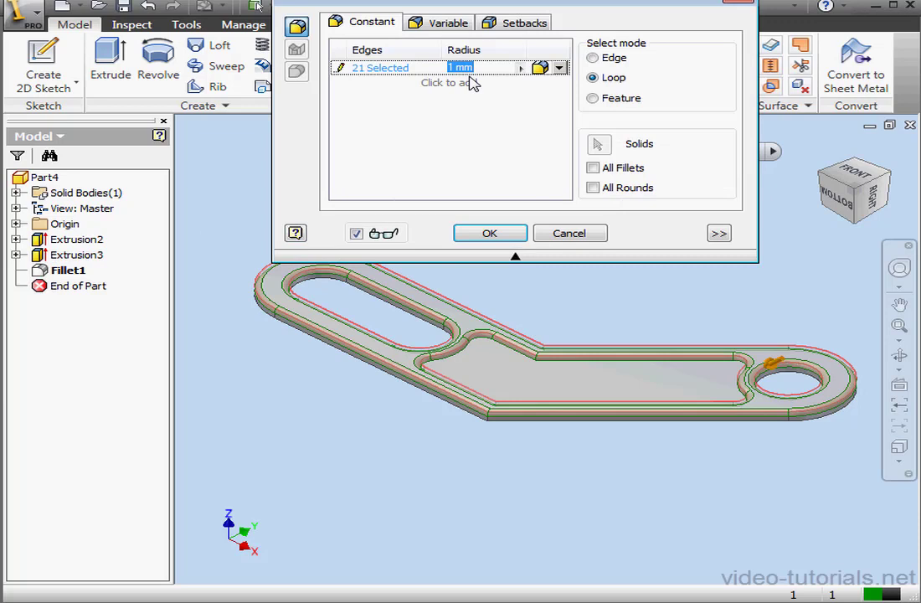
text(.75)
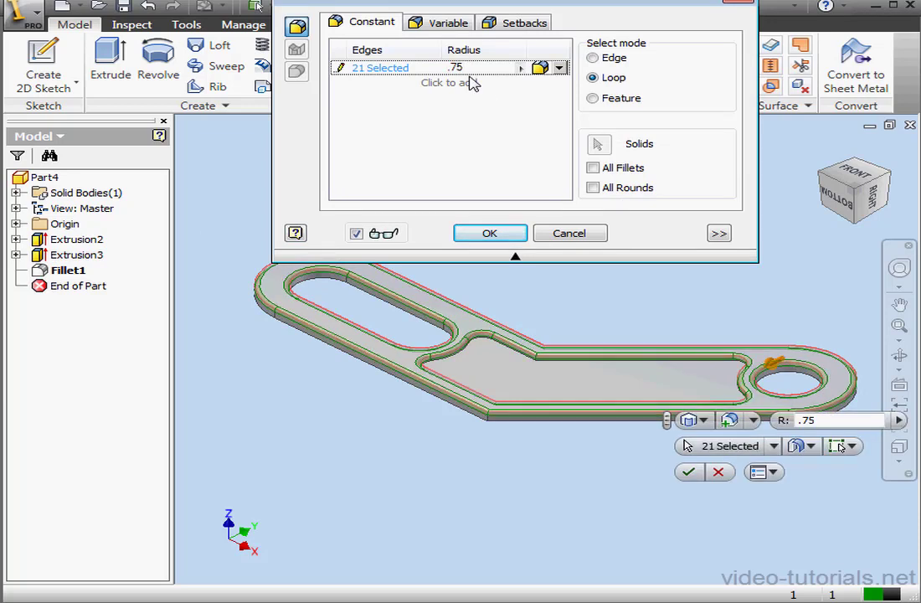
click(505, 235)
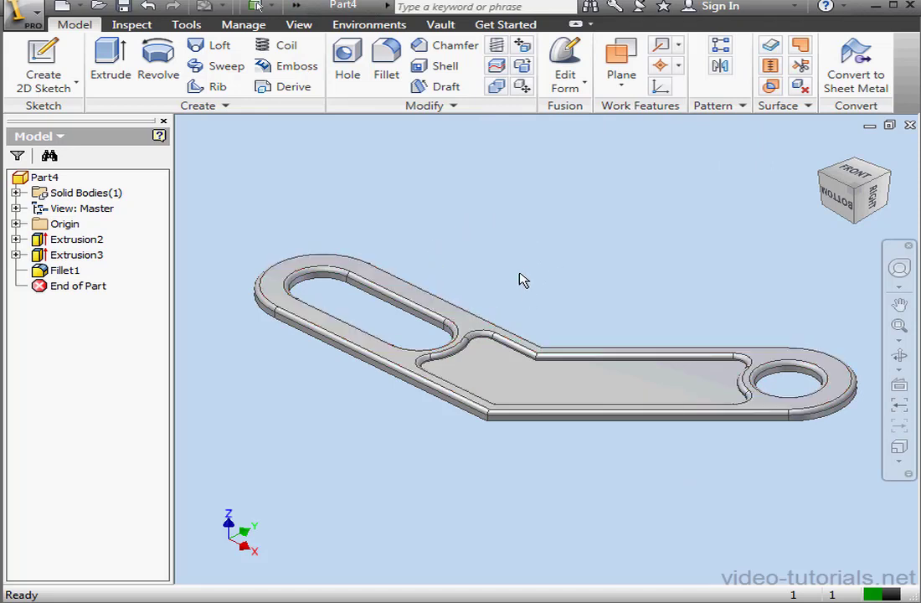
Step: Mirror the entire solid about the link's flat underside face, joining the copy to the original body
click(720, 66)
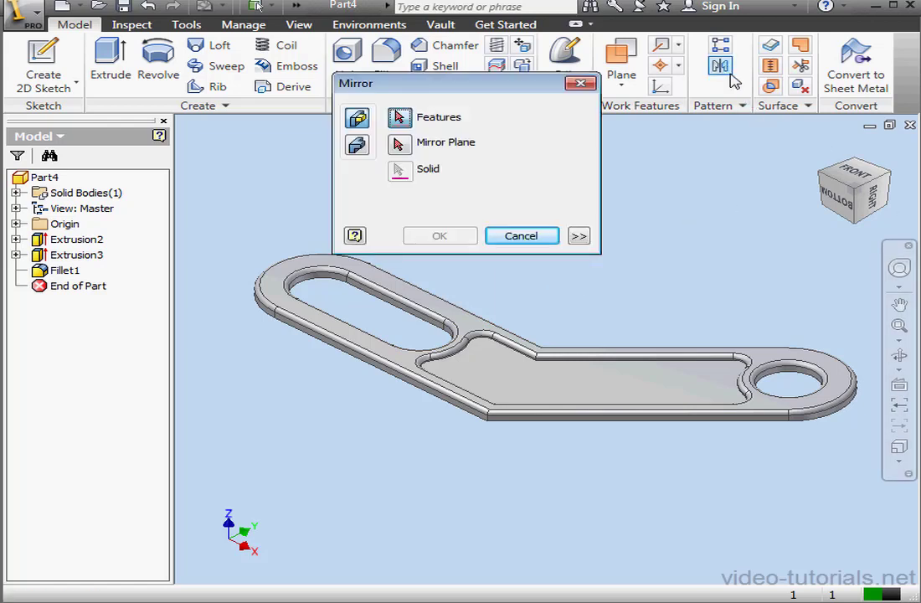
click(357, 146)
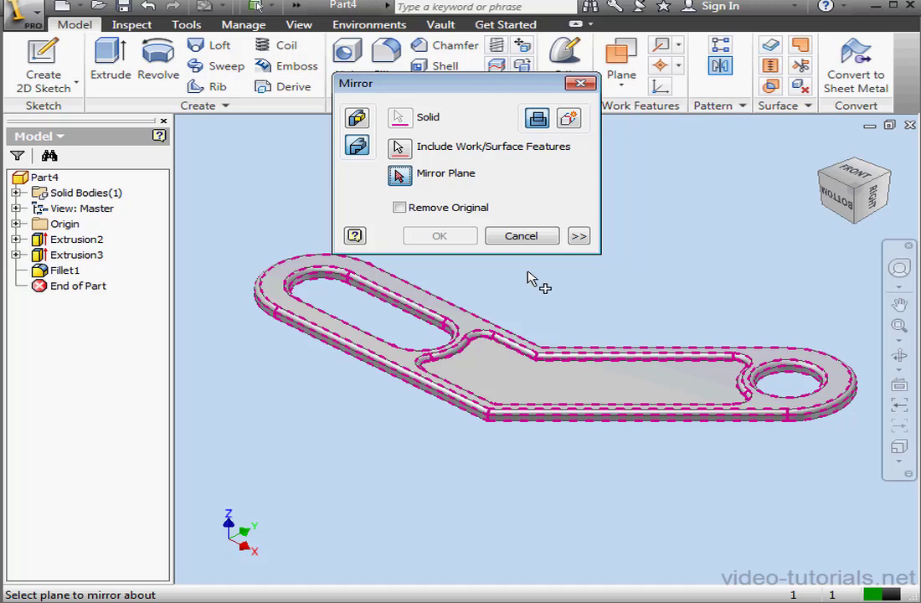
click(16, 223)
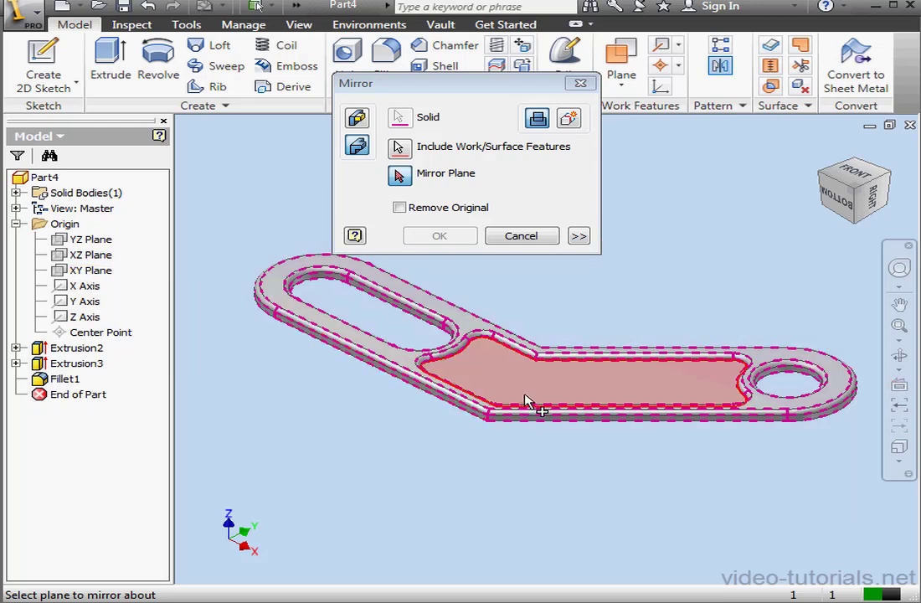
shift+middle_drag(540, 444, 541, 406)
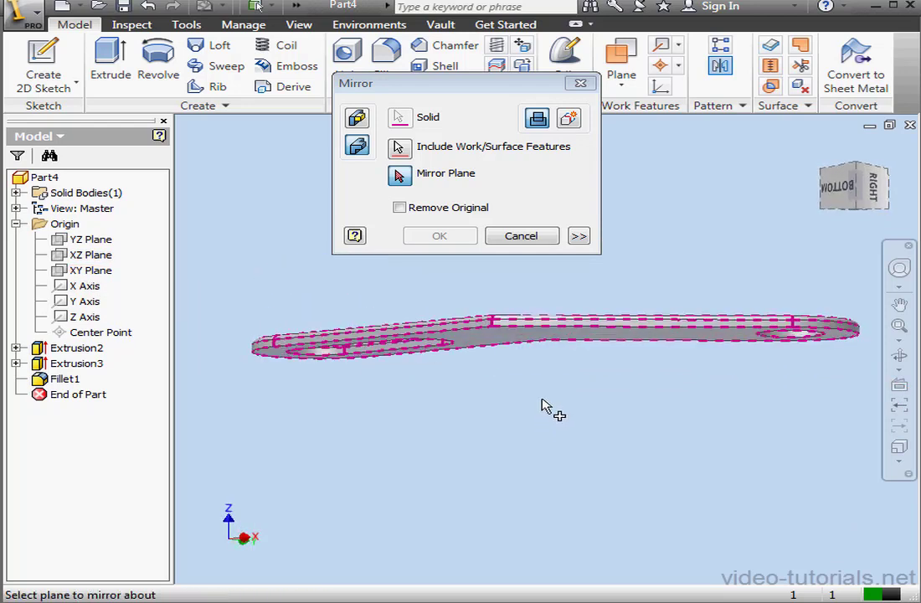
click(507, 343)
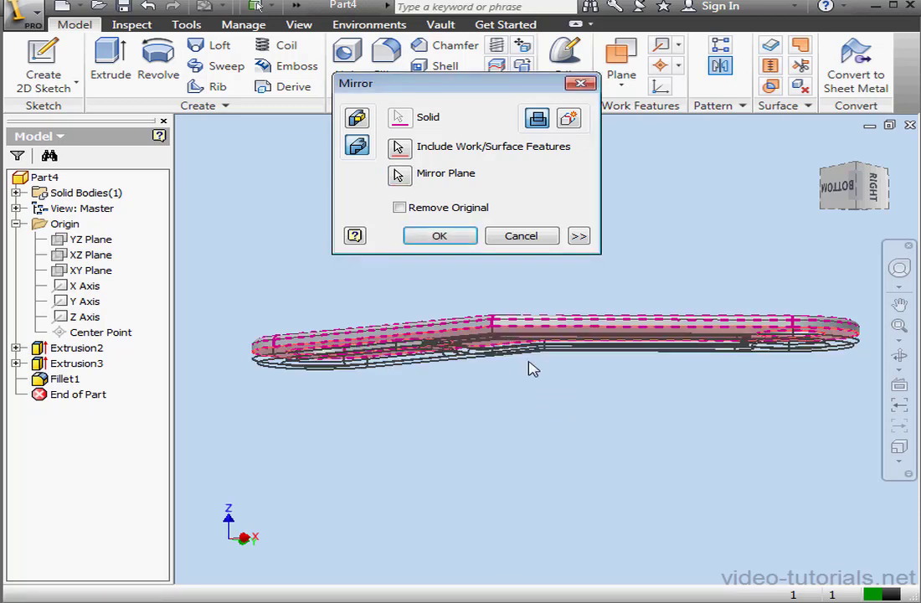
click(465, 237)
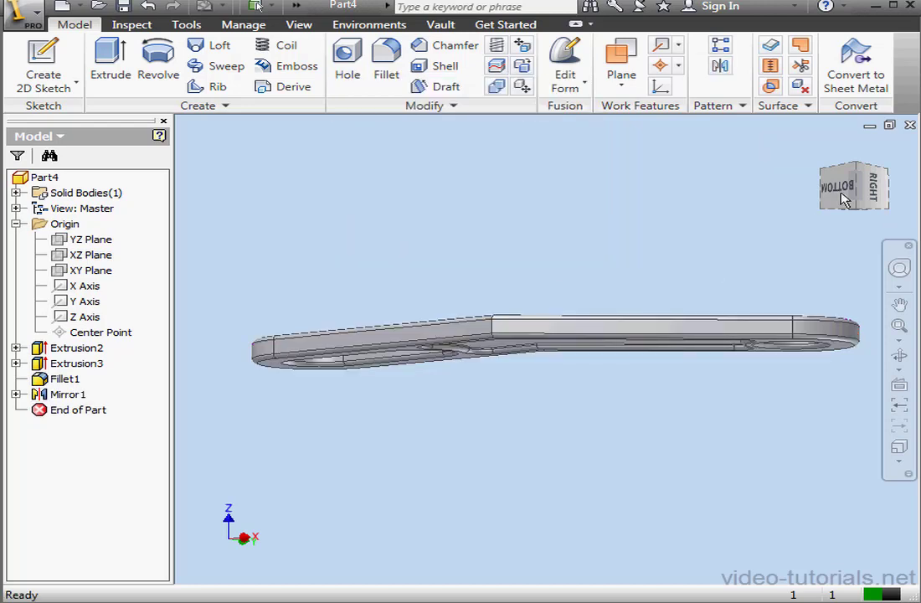
click(820, 151)
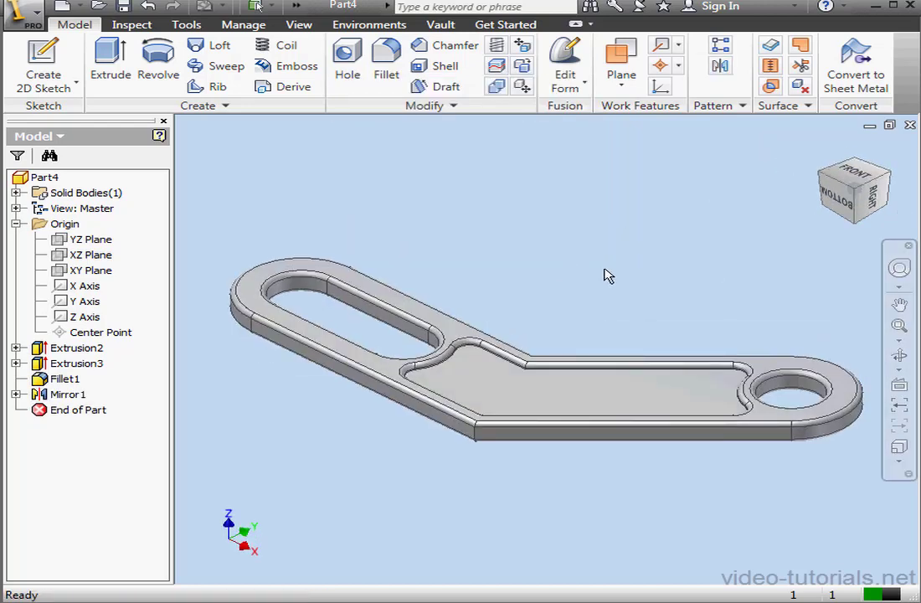